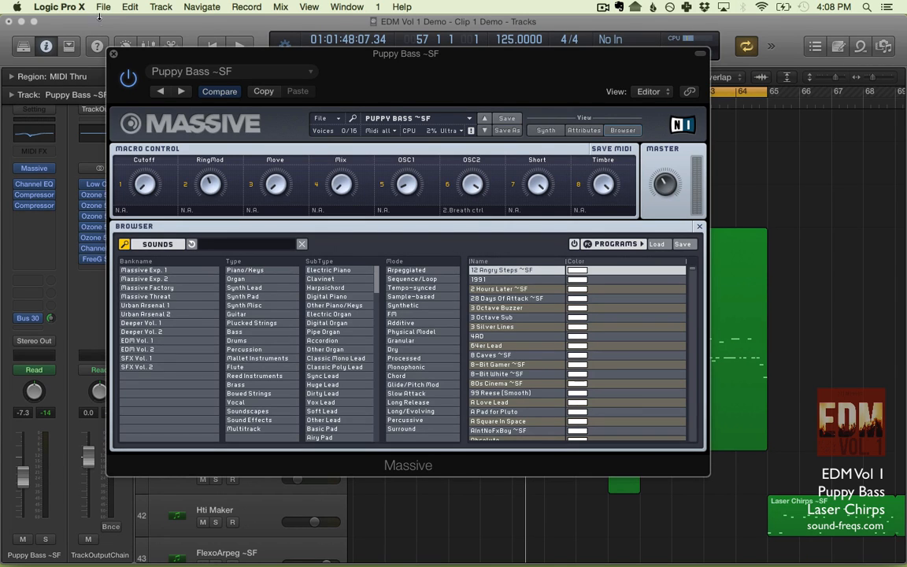
Close the Massive plug-in window and play the Puppy Bass region through the bar 57–65 cycle.
{"action": "left_click", "coordinate": [115, 57]}
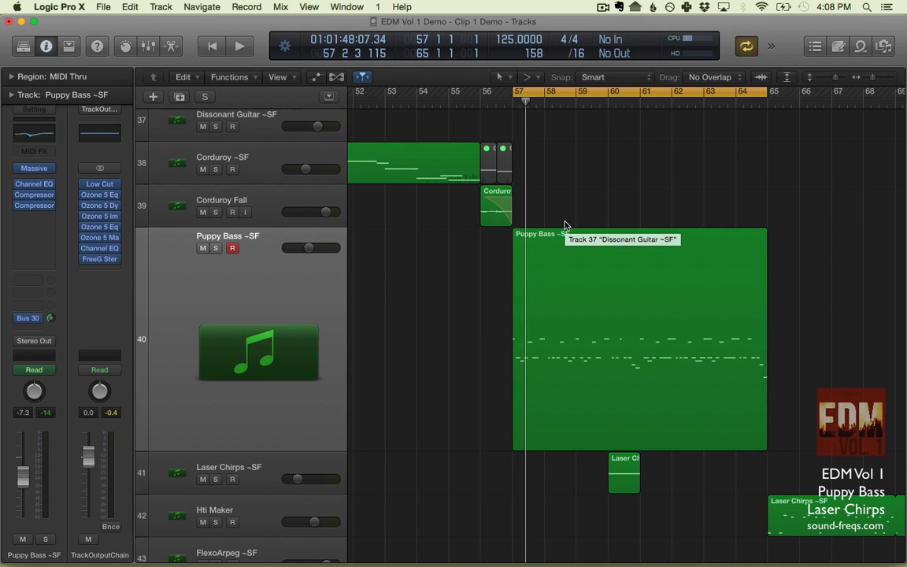
{"action": "double_click", "coordinate": [496, 102]}
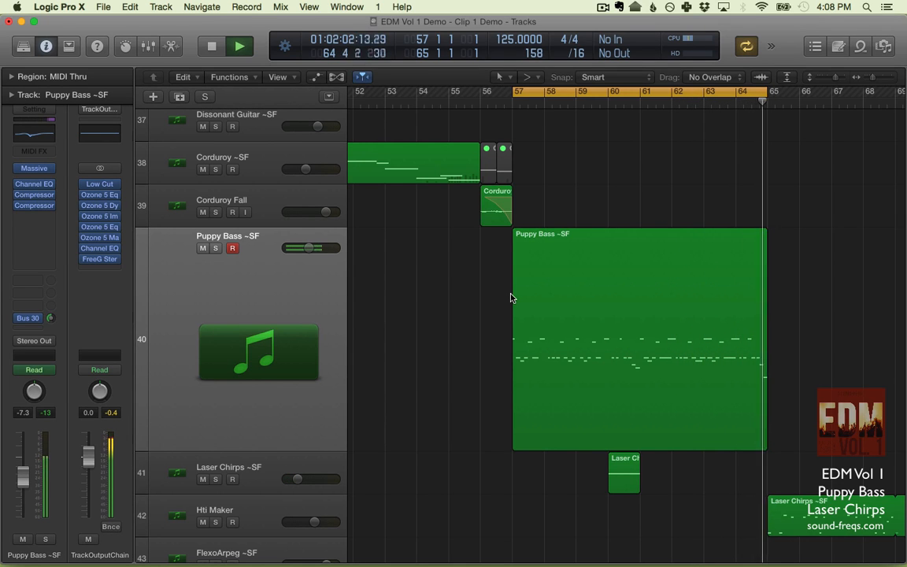
{"action": "key", "text": "space"}
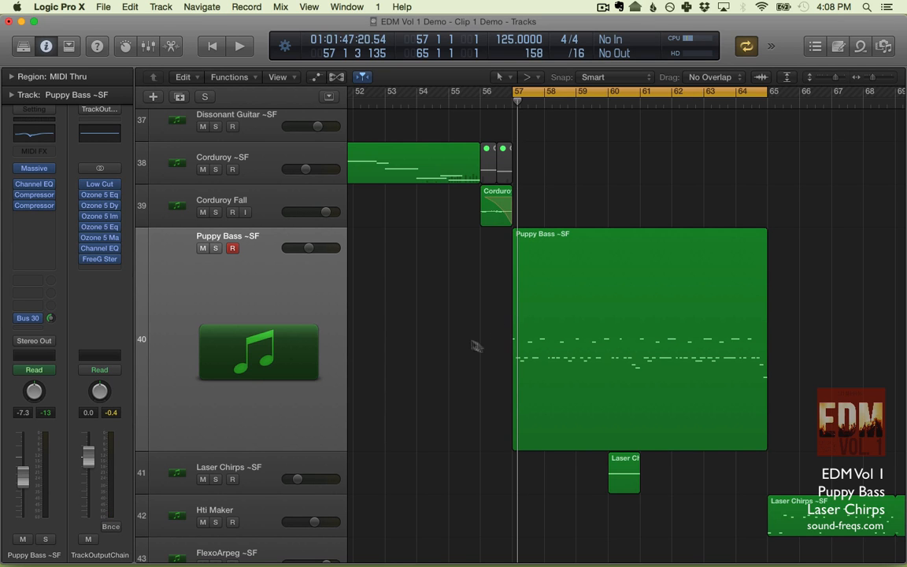
Show track automation and expand the automation lanes of the Puppy Bass track.
{"action": "key", "text": "a"}
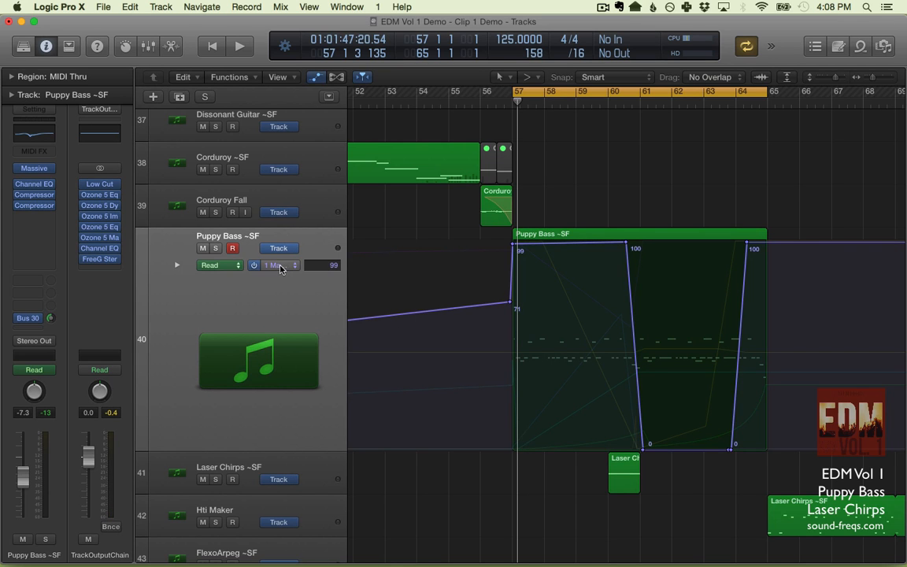
{"action": "left_click", "coordinate": [178, 267]}
{"action": "scroll", "coordinate": [473, 329], "scroll_direction": "down", "scroll_amount": 5}
{"action": "scroll", "coordinate": [473, 328], "scroll_direction": "up", "scroll_amount": 4}
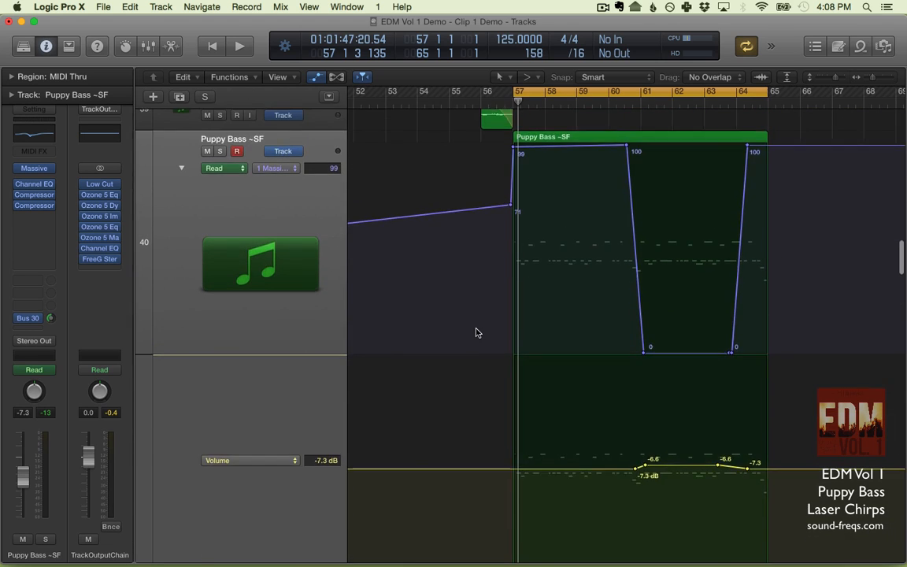
Examine which Massive parameters are automated on the Puppy Bass track and review their curves.
{"action": "left_click", "coordinate": [275, 235]}
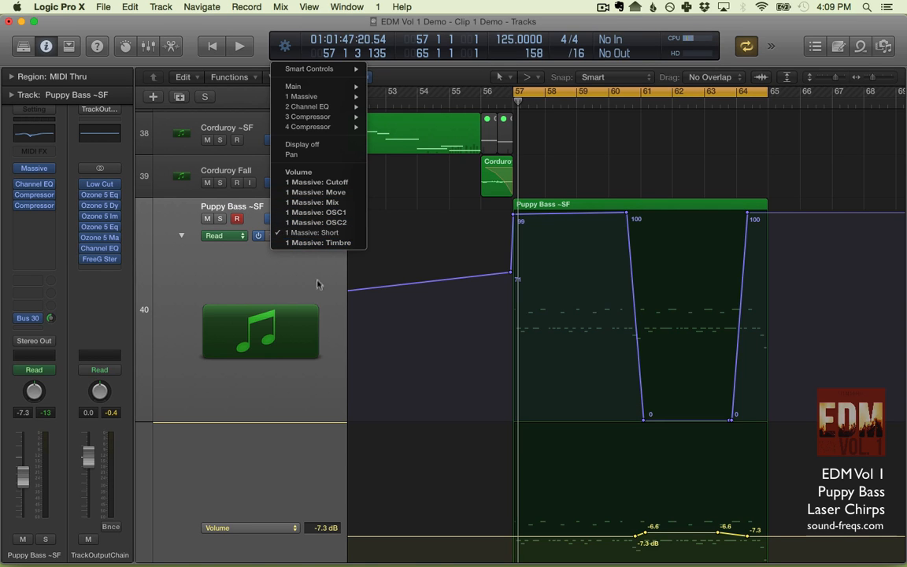
{"action": "left_click", "coordinate": [276, 311]}
{"action": "scroll", "coordinate": [491, 309], "scroll_direction": "down", "scroll_amount": 5}
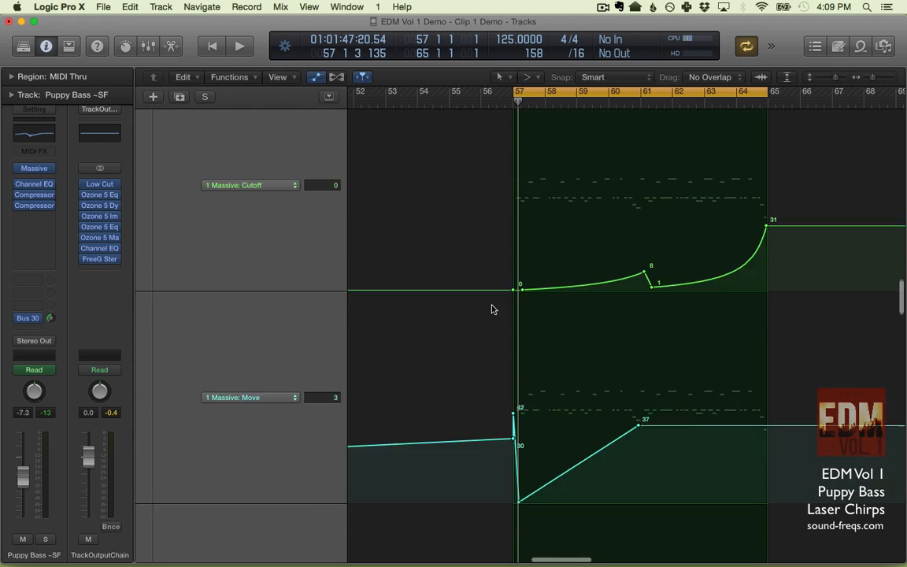
{"action": "scroll", "coordinate": [492, 309], "scroll_direction": "up", "scroll_amount": 5}
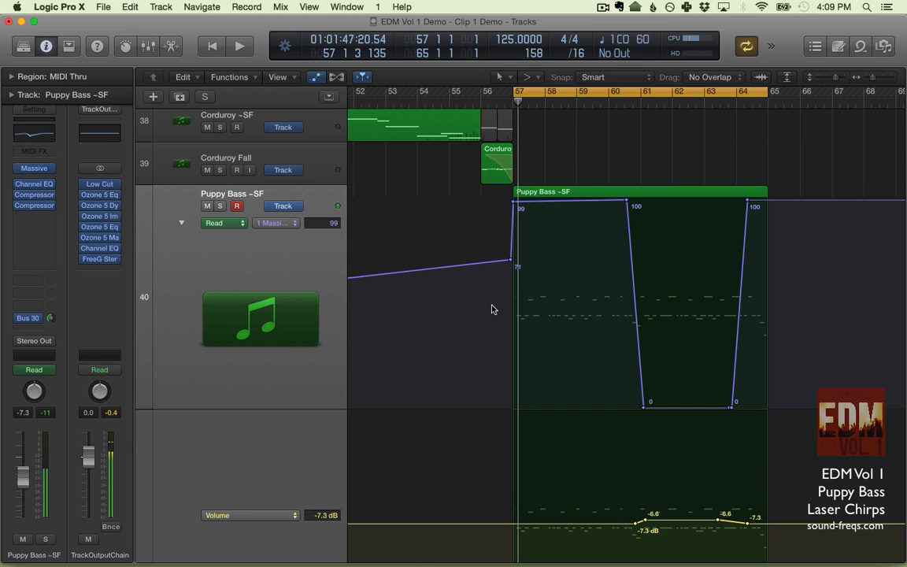
{"action": "left_click", "coordinate": [282, 224]}
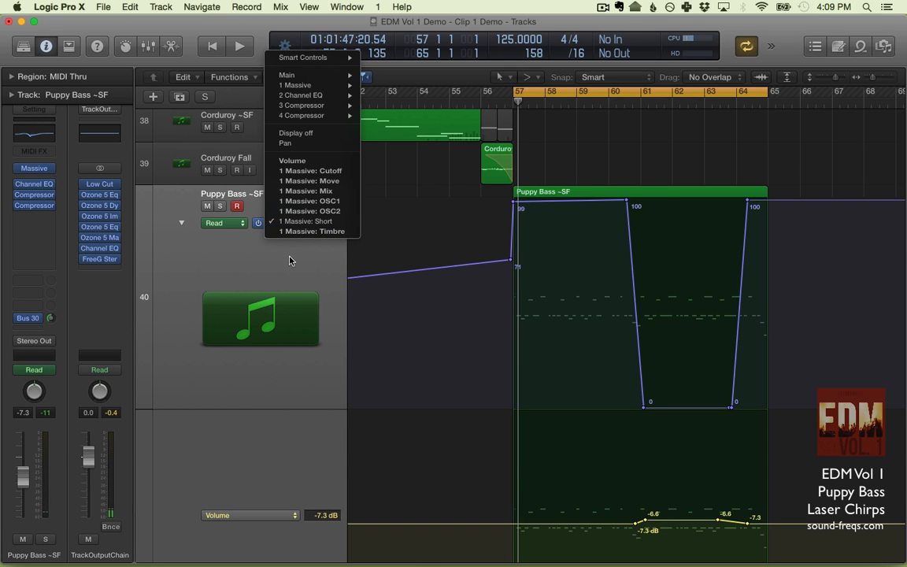
{"action": "left_click", "coordinate": [289, 261]}
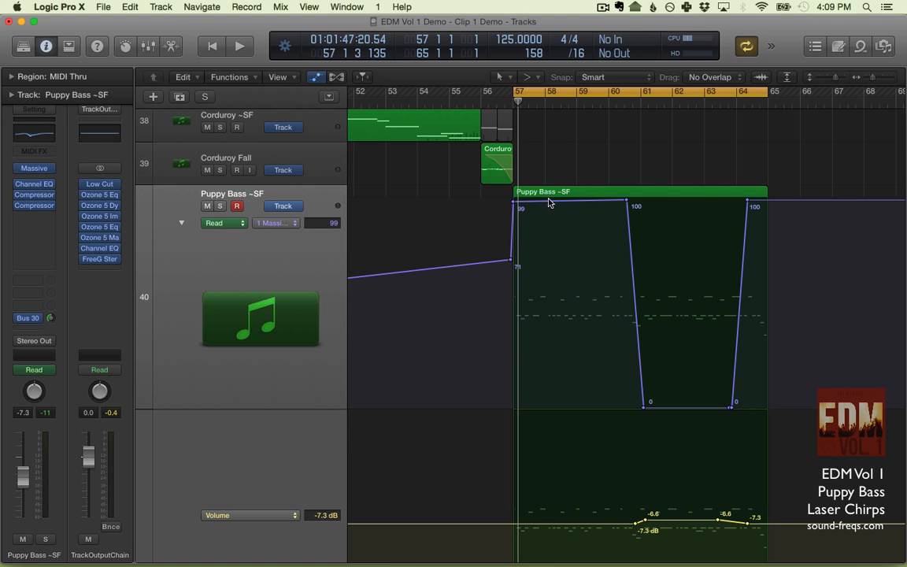
Play the section, solo the Puppy Bass track, and set the cycle range to match its region.
{"action": "key", "text": "space"}
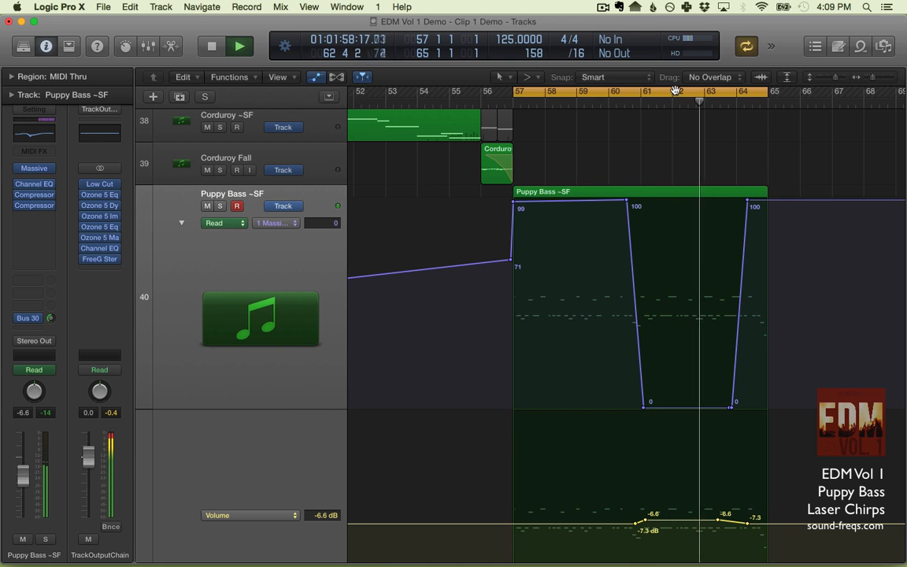
{"action": "key", "text": "s"}
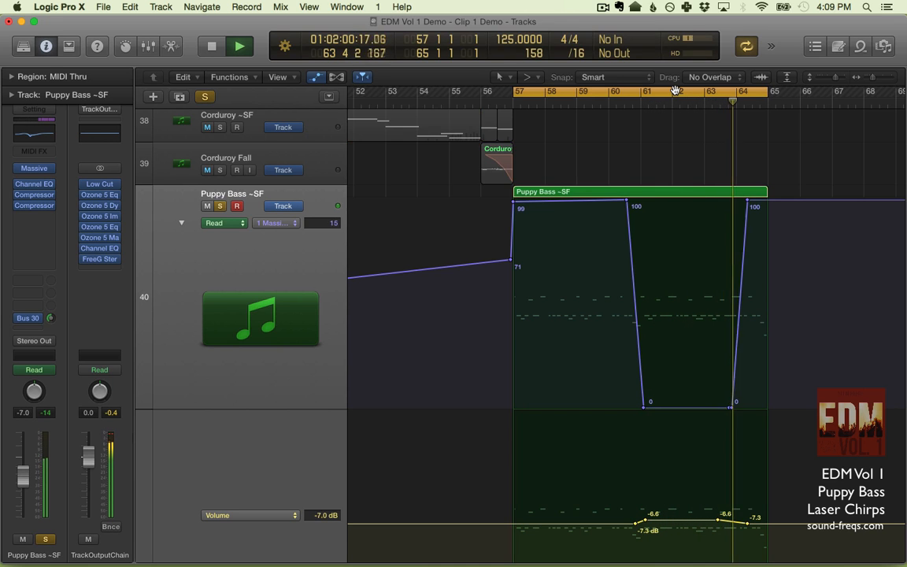
{"action": "key", "text": "space"}
{"action": "left_click", "coordinate": [675, 90]}
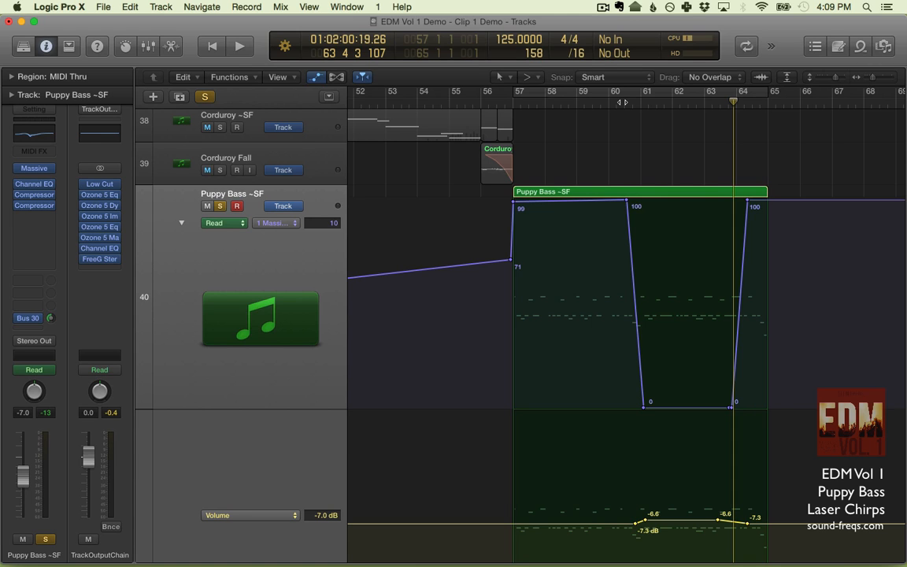
{"action": "key", "text": "super+u"}
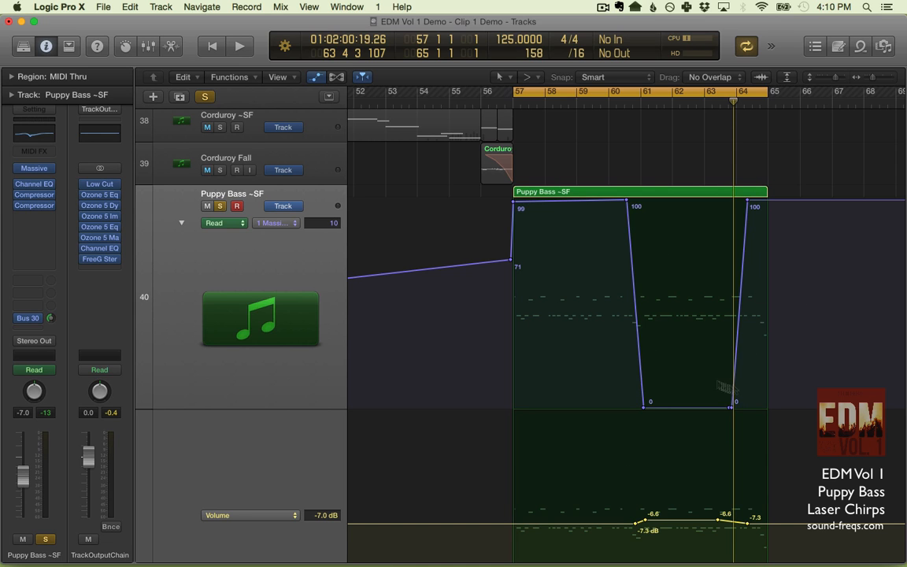
Play the soloed Puppy Bass while following its Massive Short automation curve.
{"action": "key", "text": "space"}
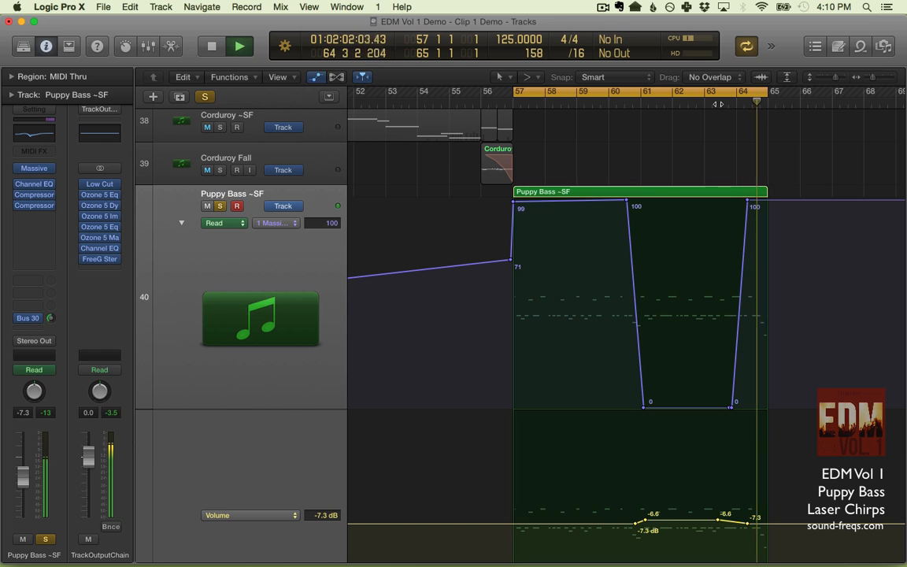
{"action": "key", "text": "space"}
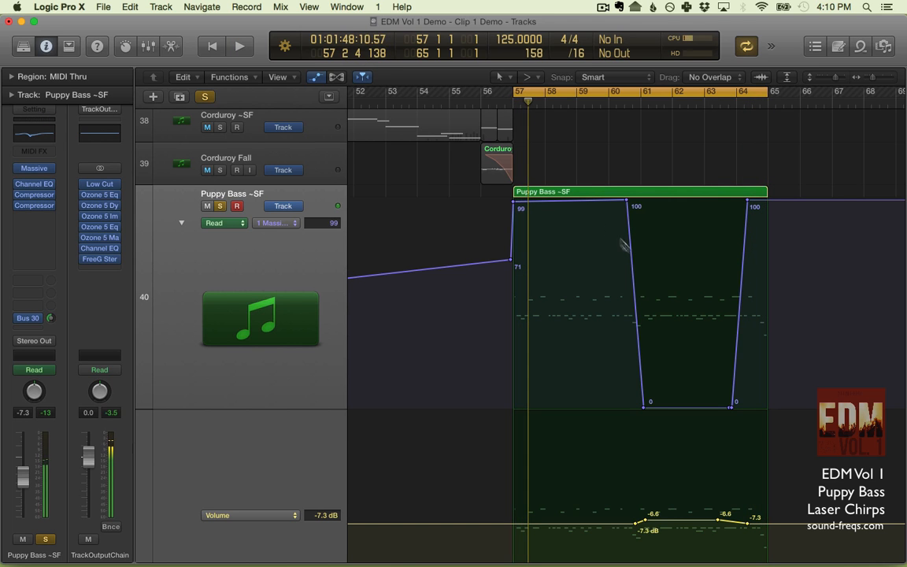
{"action": "mouse_move", "coordinate": [577, 205]}
{"action": "left_mouse_down"}
{"action": "mouse_move", "coordinate": [574, 412]}
{"action": "mouse_move", "coordinate": [575, 203]}
{"action": "left_mouse_up"}
{"action": "key", "text": "space"}
{"action": "key", "text": "space"}
{"action": "left_click_drag", "start_coordinate": [514, 202], "coordinate": [512, 202]}
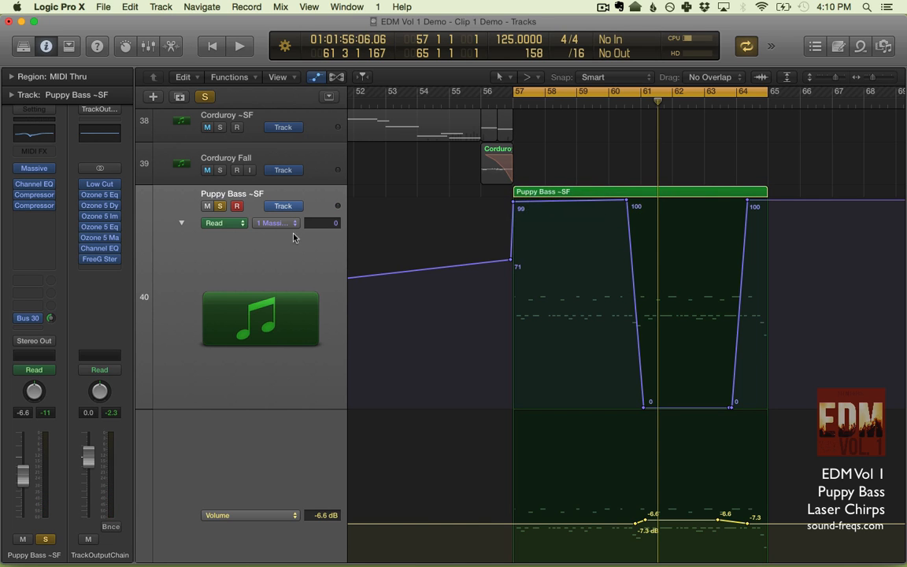
Raise the Massive Cutoff automation between bars 57 and 61 to run from 96 to 100, listening during playback.
{"action": "left_click", "coordinate": [274, 223]}
{"action": "left_click", "coordinate": [262, 282]}
{"action": "scroll", "coordinate": [497, 333], "scroll_direction": "down", "scroll_amount": 10}
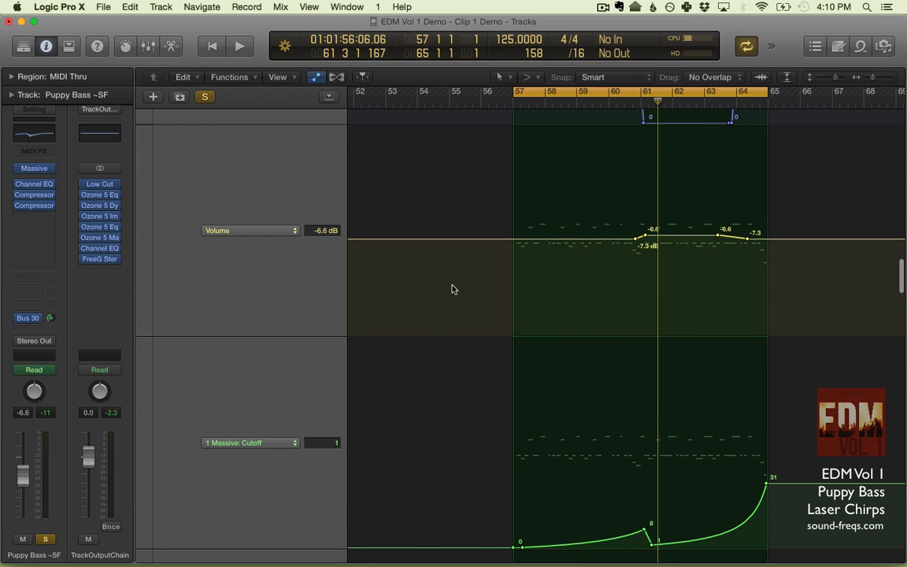
{"action": "scroll", "coordinate": [451, 288], "scroll_direction": "down", "scroll_amount": 5}
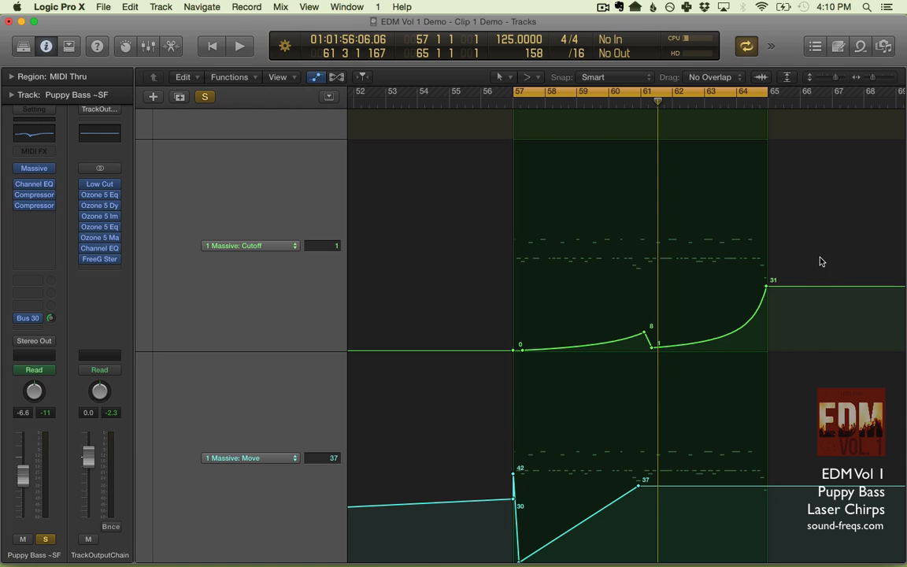
{"action": "key", "text": "space"}
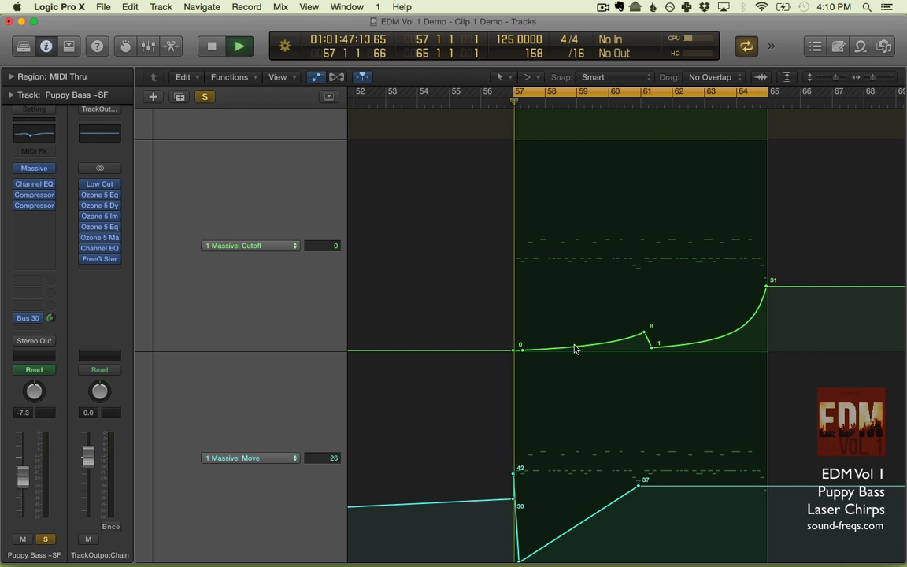
{"action": "left_click_drag", "start_coordinate": [583, 344], "coordinate": [583, 109]}
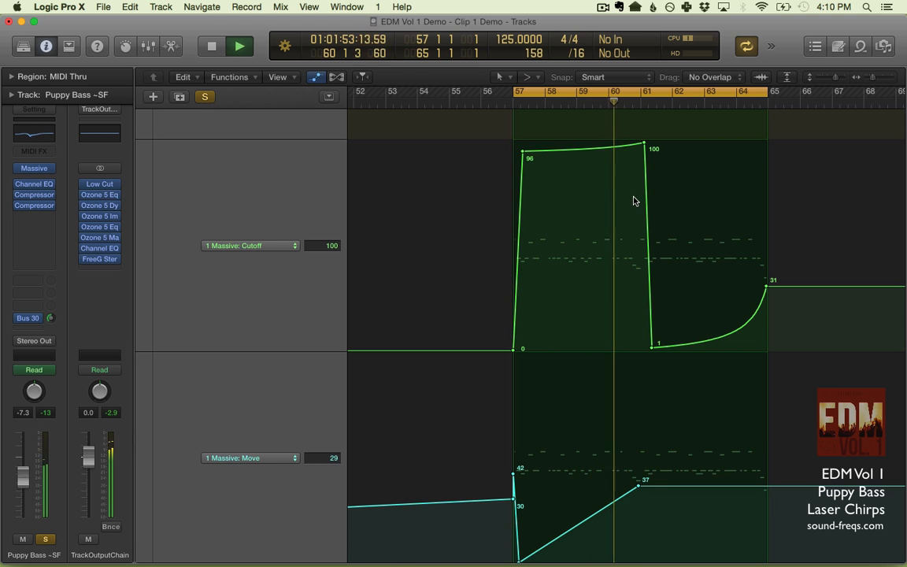
{"action": "key", "text": "space"}
Compare the raised Cutoff curve with the Short and Volume automation lanes of the Puppy Bass track.
{"action": "scroll", "coordinate": [586, 269], "scroll_direction": "up", "scroll_amount": 9}
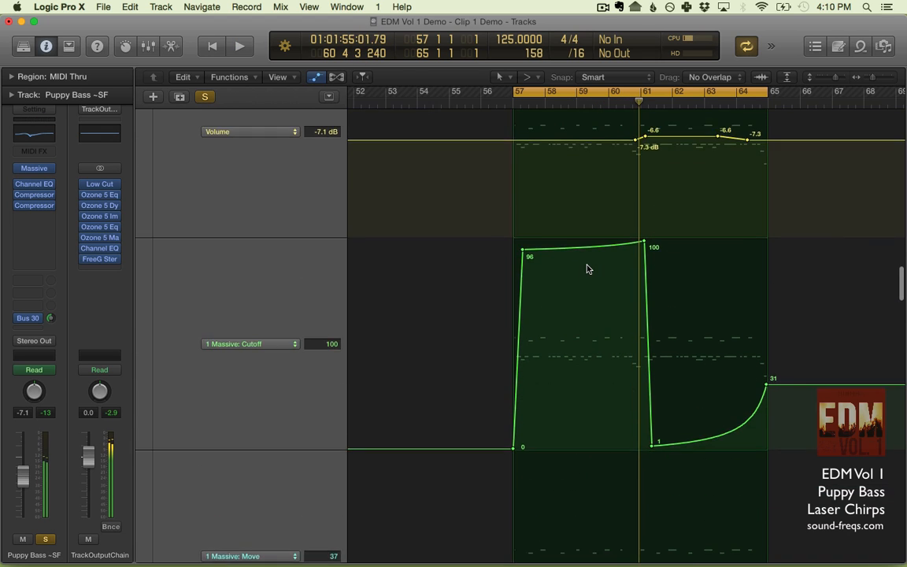
{"action": "scroll", "coordinate": [587, 270], "scroll_direction": "down", "scroll_amount": 7}
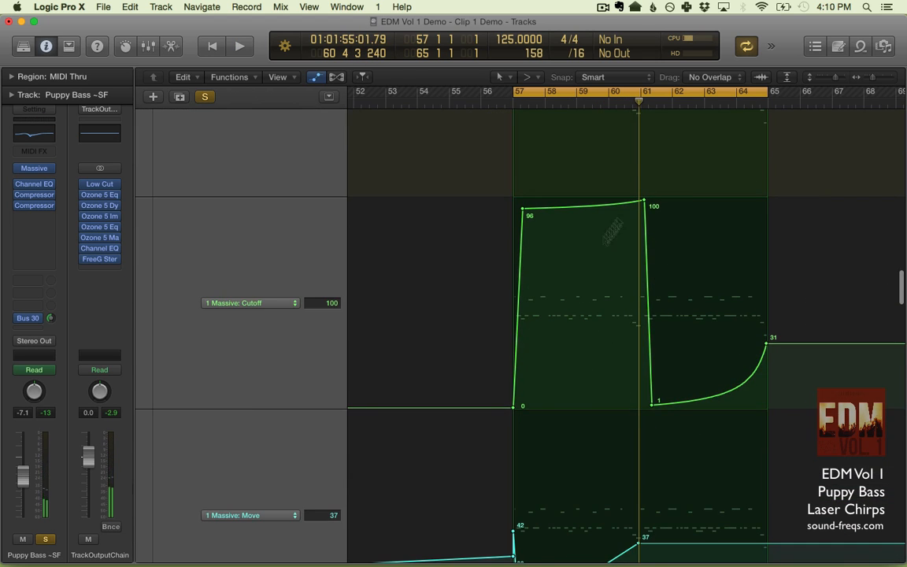
{"action": "scroll", "coordinate": [587, 269], "scroll_direction": "up", "scroll_amount": 3}
{"action": "scroll", "coordinate": [582, 322], "scroll_direction": "up", "scroll_amount": 5}
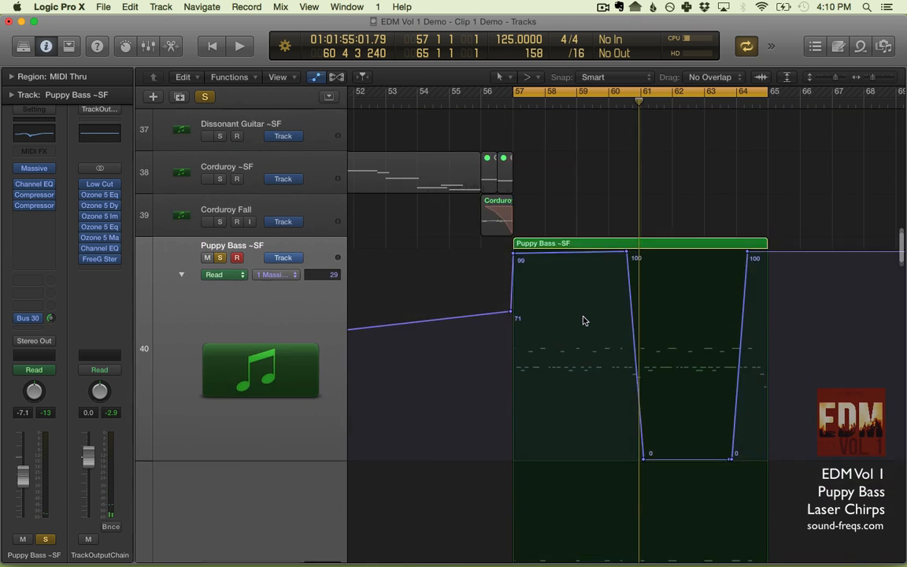
{"action": "scroll", "coordinate": [582, 322], "scroll_direction": "down", "scroll_amount": 7}
{"action": "scroll", "coordinate": [583, 319], "scroll_direction": "up", "scroll_amount": 10}
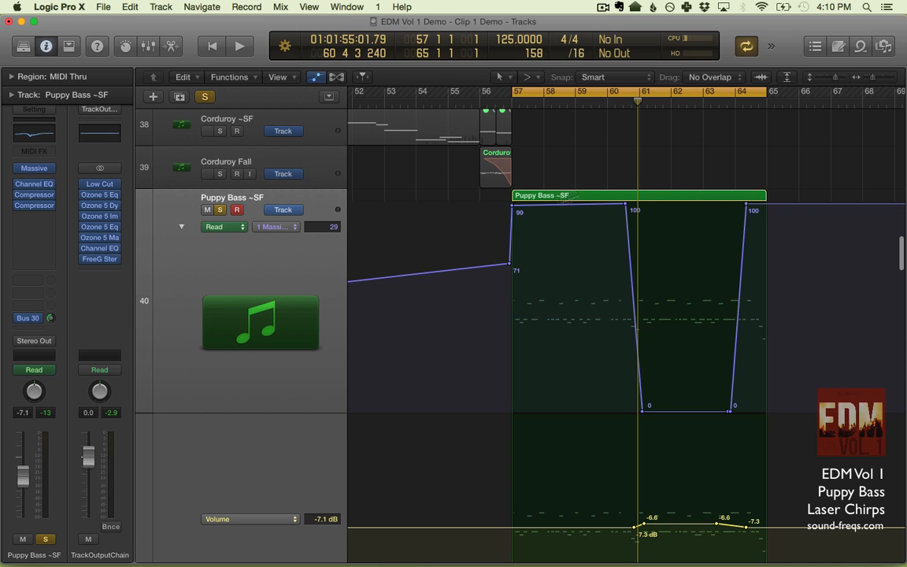
{"action": "scroll", "coordinate": [715, 310], "scroll_direction": "down", "scroll_amount": 11}
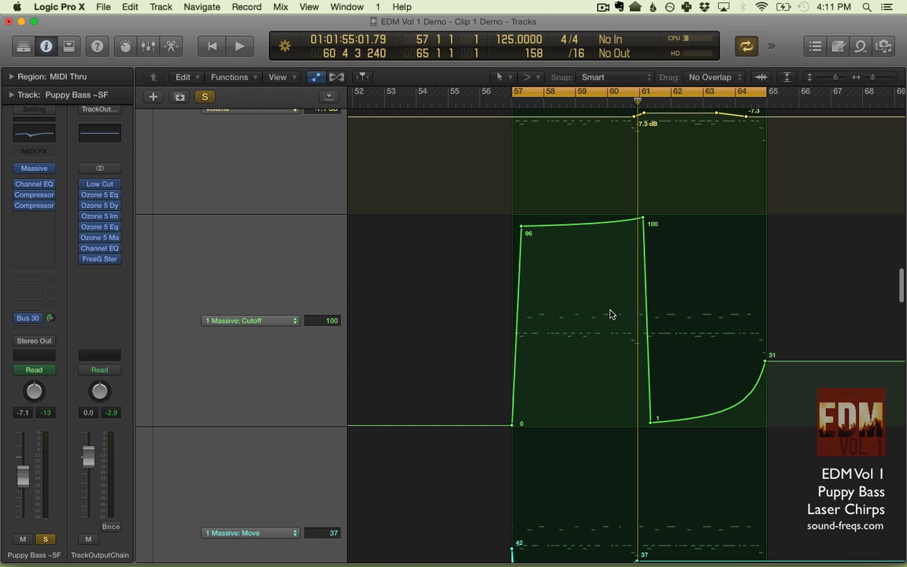
During playback, cycle bars 61–65 and raise the Cutoff automation curve there so it ends at 100.
{"action": "key", "text": "space"}
{"action": "mouse_move", "coordinate": [589, 234]}
{"action": "left_mouse_down"}
{"action": "mouse_move", "coordinate": [592, 410]}
{"action": "mouse_move", "coordinate": [588, 229]}
{"action": "left_mouse_up"}
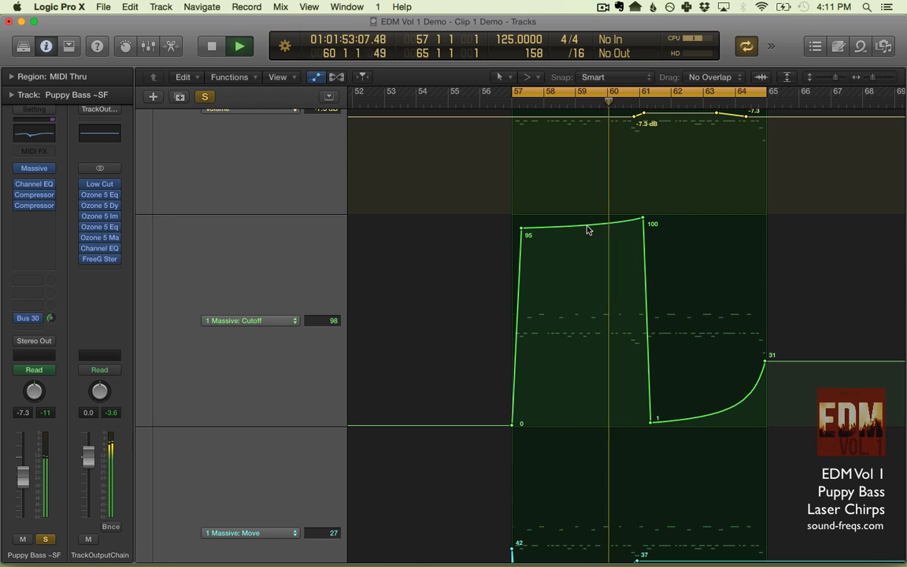
{"action": "left_click_drag", "start_coordinate": [644, 92], "coordinate": [768, 92]}
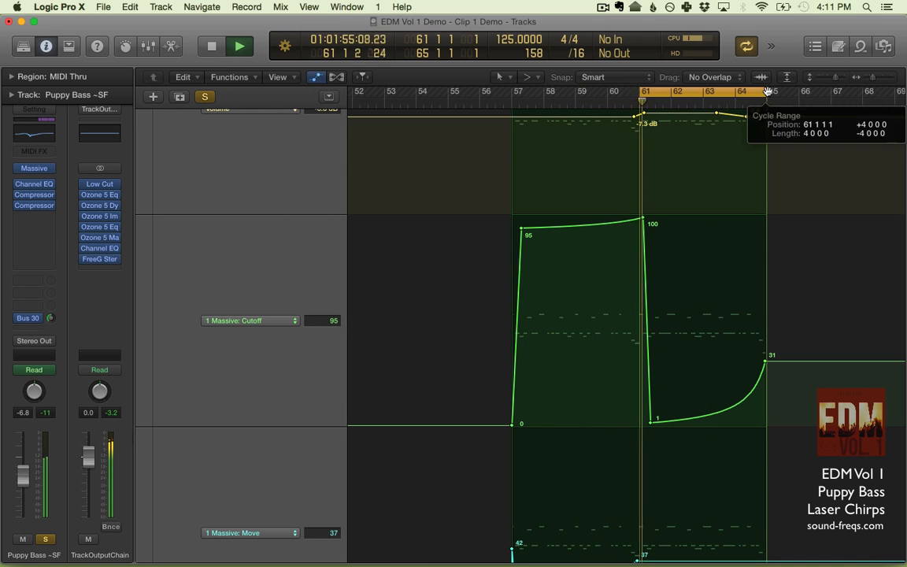
{"action": "left_click_drag", "start_coordinate": [674, 420], "coordinate": [668, 206]}
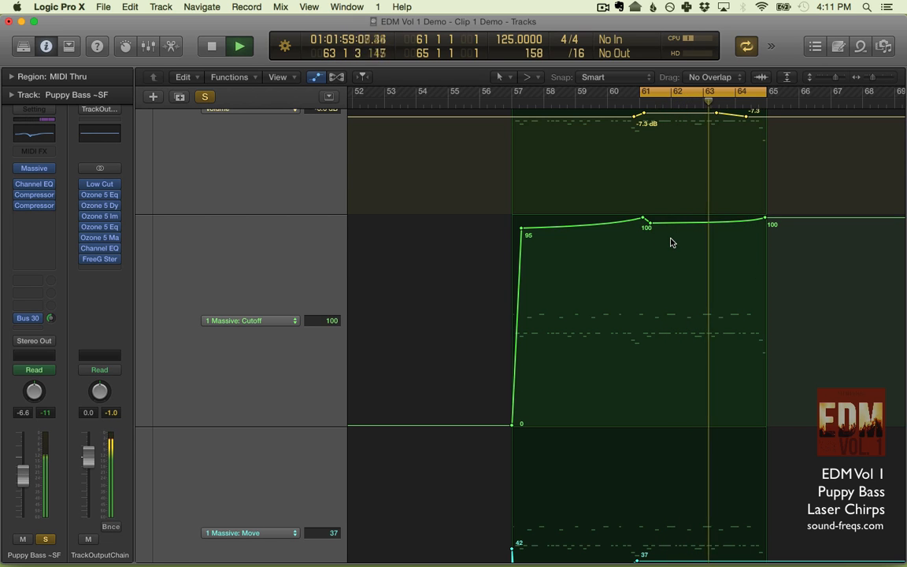
{"action": "key", "text": "space"}
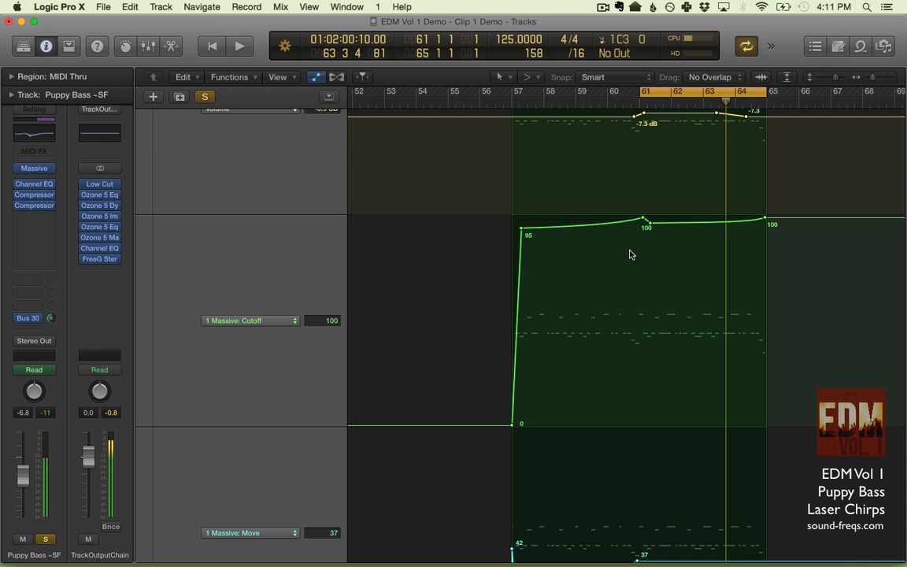
Undo all of the Cutoff automation edits and play the original curve briefly.
{"action": "key", "text": "super+z"}
{"action": "key", "text": "super+z"}
{"action": "key", "text": "super+z"}
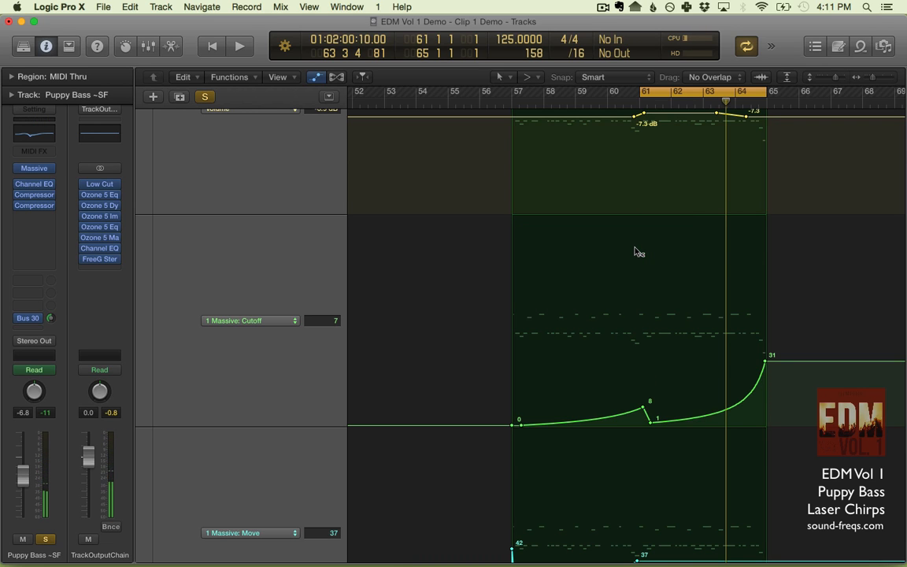
{"action": "key", "text": "space"}
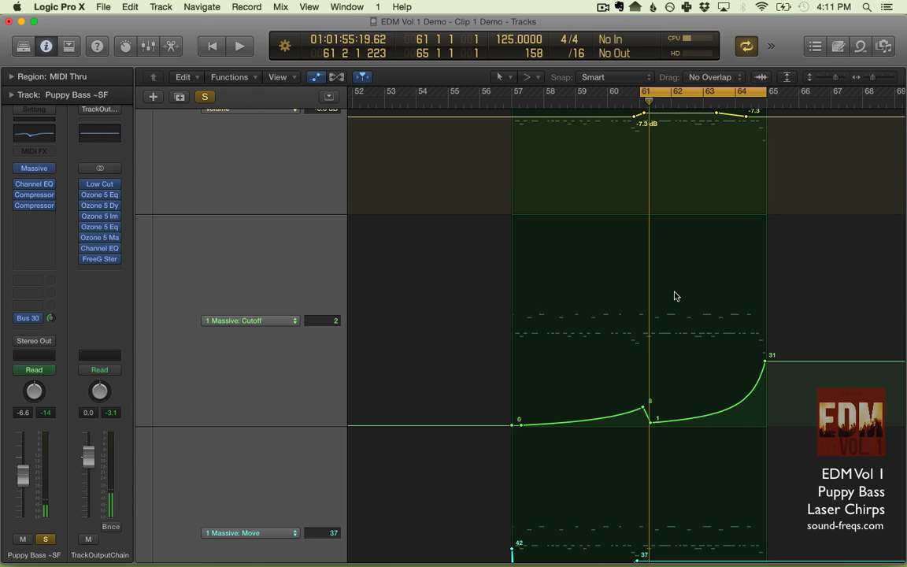
Set the cycle range to bars 57–65 and start playback with the Massive Move automation lane in view.
{"action": "scroll", "coordinate": [675, 296], "scroll_direction": "down", "scroll_amount": 5}
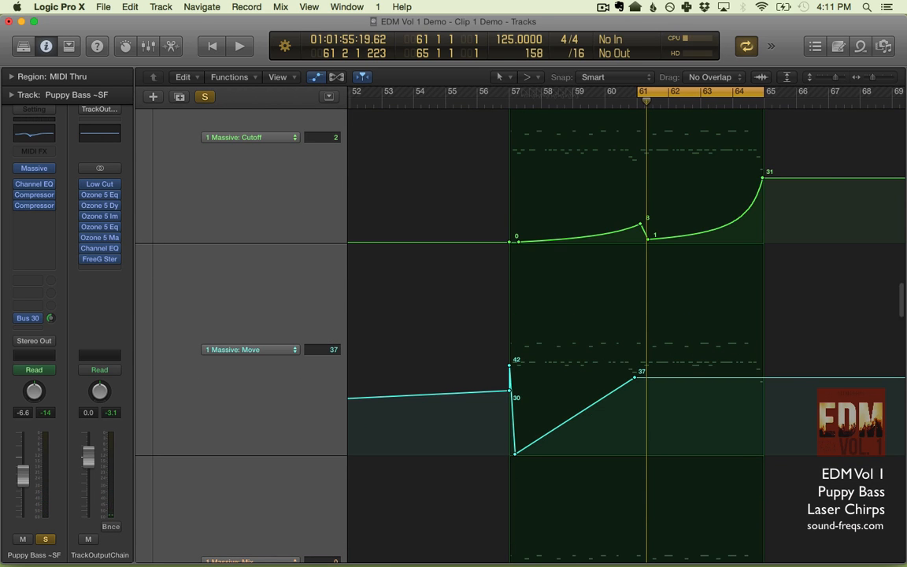
{"action": "left_click_drag", "start_coordinate": [511, 93], "coordinate": [764, 93]}
{"action": "scroll", "coordinate": [389, 305], "scroll_direction": "down", "scroll_amount": 5}
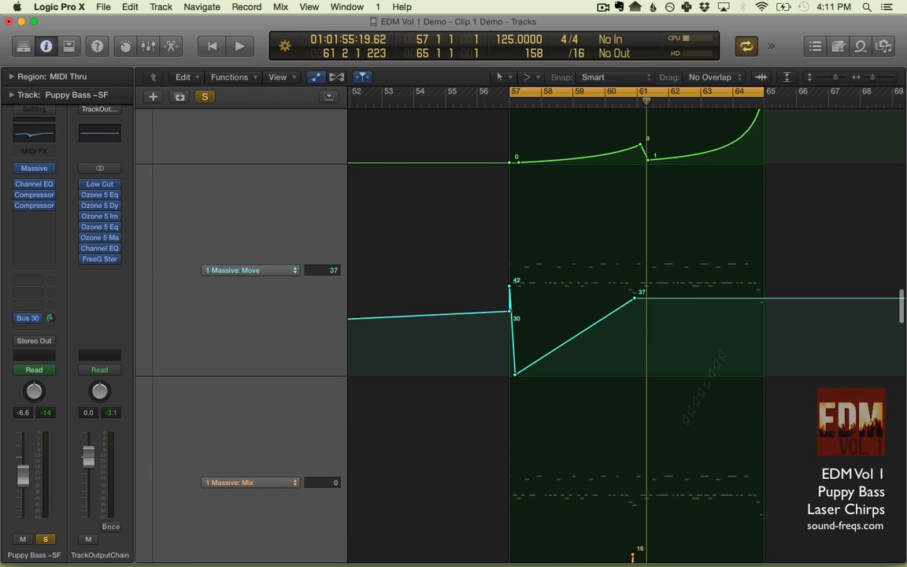
{"action": "key", "text": "space"}
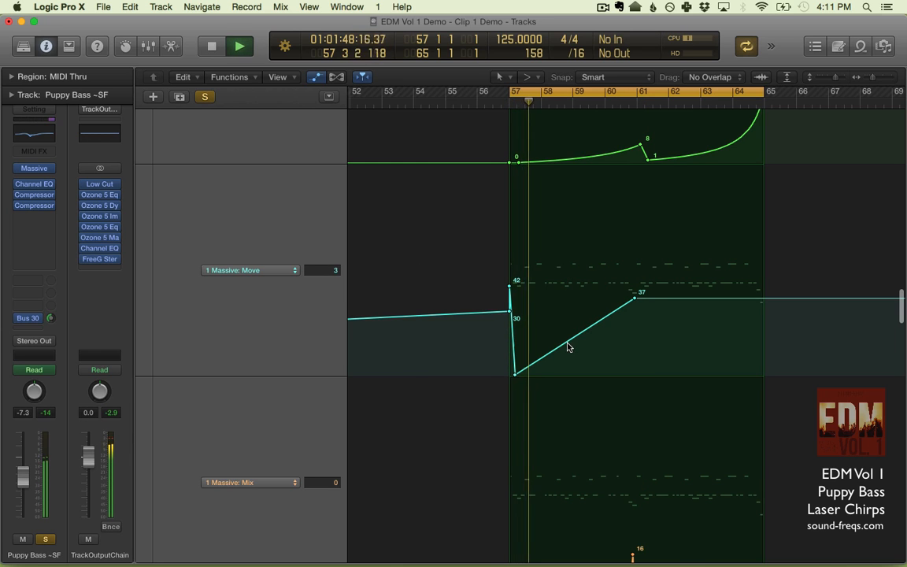
During playback, raise the Massive Move automation ramp over bars 57–61 so it ends at 100.
{"action": "key", "text": "super+Right"}
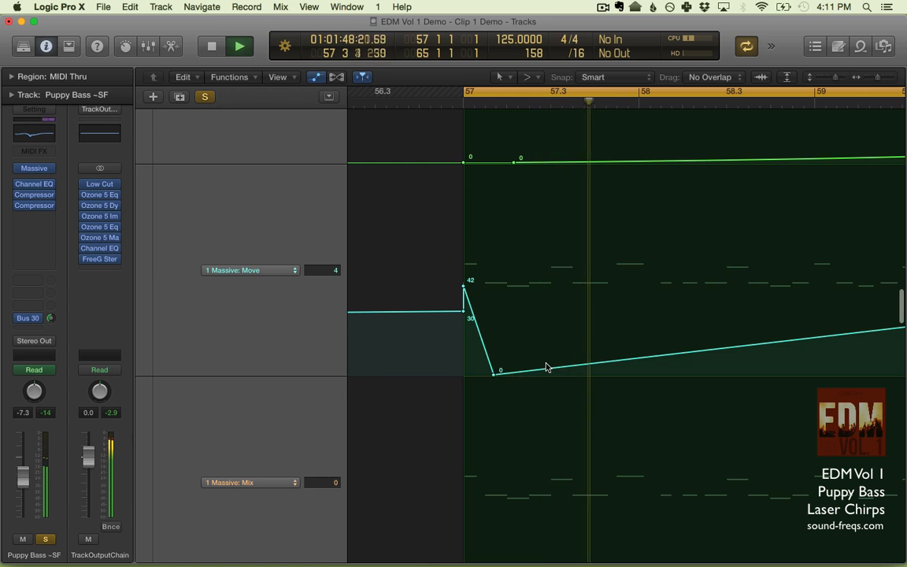
{"action": "key", "text": "super+Left"}
{"action": "key", "text": "super+Right"}
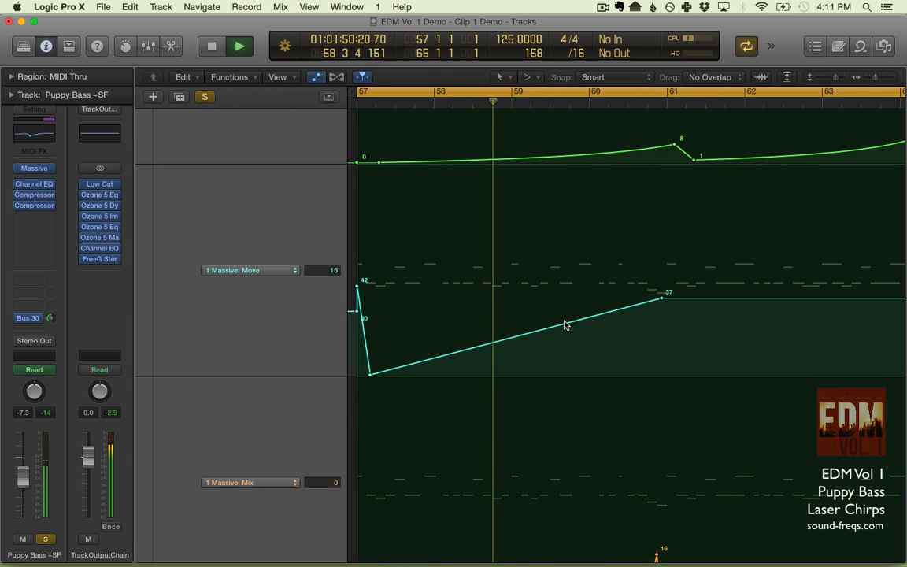
{"action": "key", "text": "super+Left"}
{"action": "left_click_drag", "start_coordinate": [530, 324], "coordinate": [517, 169]}
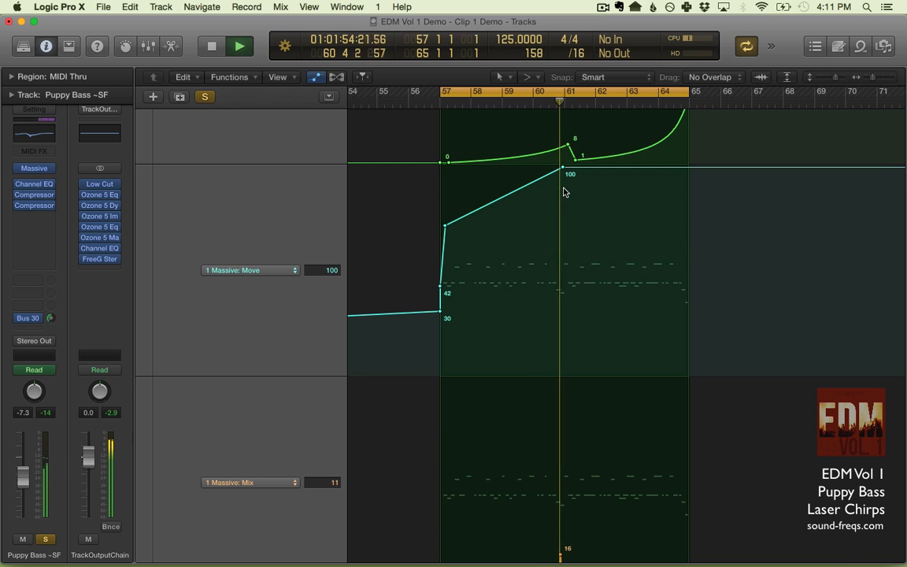
Drop the Move automation endpoint near bar 61 to 0, and try higher Move curves falling from 100 to 58 during playback.
{"action": "left_click_drag", "start_coordinate": [580, 170], "coordinate": [593, 374]}
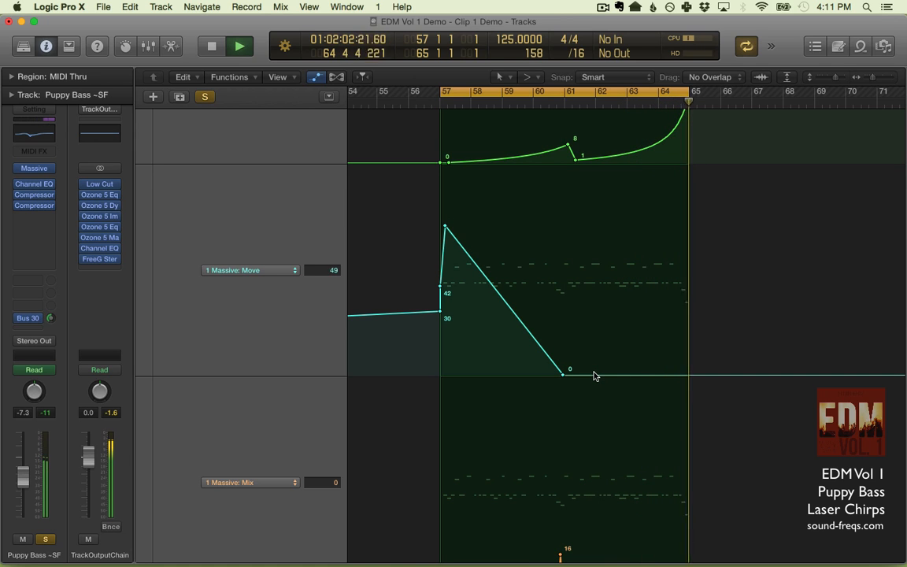
{"action": "left_click_drag", "start_coordinate": [471, 290], "coordinate": [492, 67]}
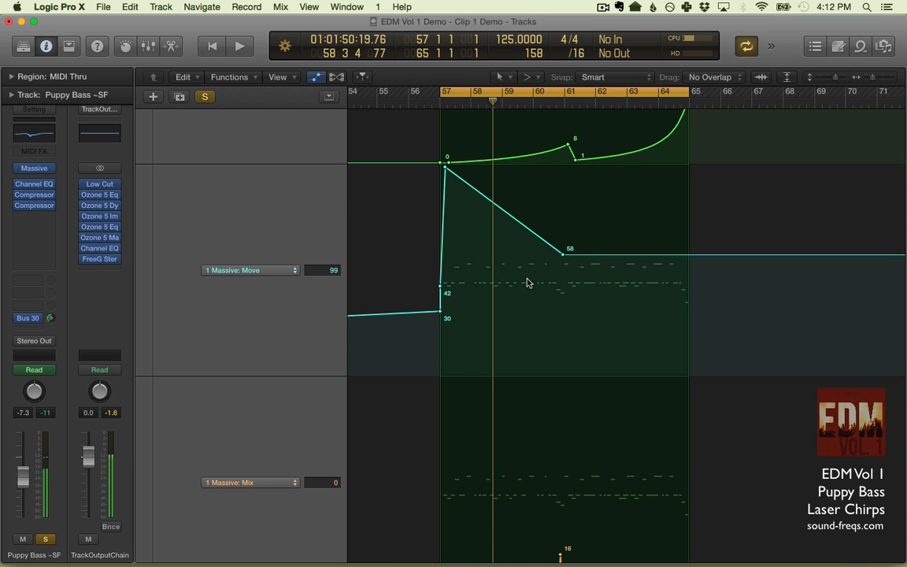
{"action": "key", "text": "space"}
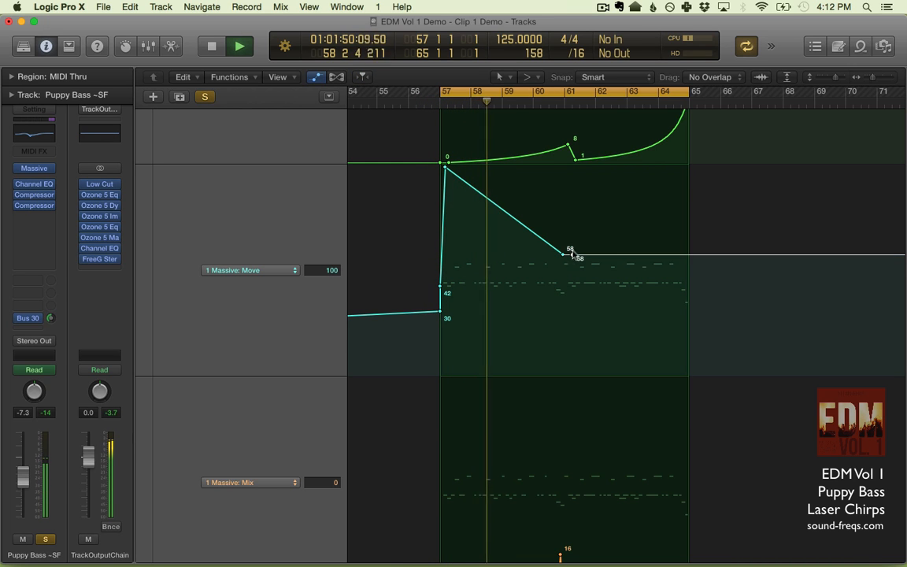
{"action": "left_click_drag", "start_coordinate": [572, 254], "coordinate": [572, 166]}
Undo all of the Move automation edits and stop playback.
{"action": "key", "text": "super+z"}
{"action": "key", "text": "super+z"}
{"action": "key", "text": "super+z"}
{"action": "key", "text": "super+z"}
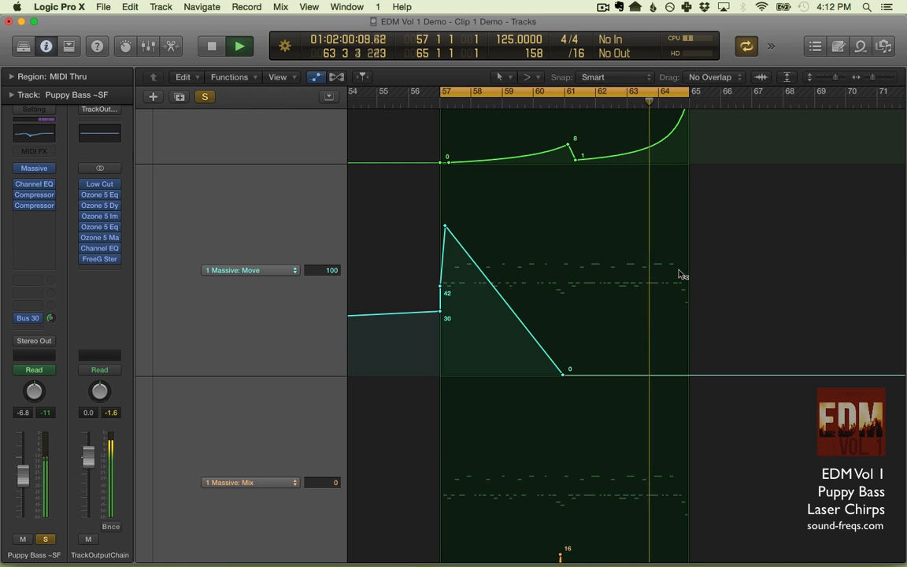
{"action": "key", "text": "space"}
{"action": "key", "text": "super+z"}
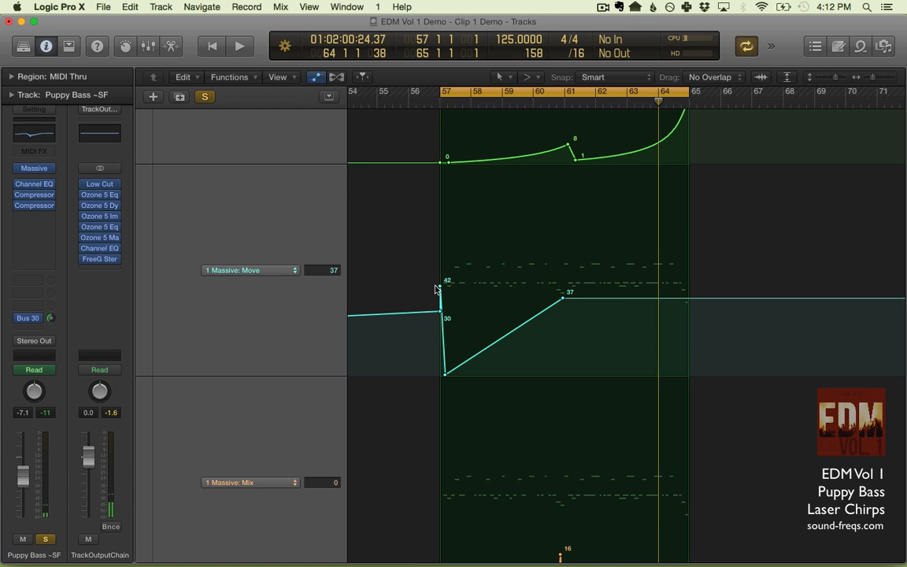
Play bars 57–65 and raise the Massive Mix automation spike just before bar 61 to 75.
{"action": "scroll", "coordinate": [437, 289], "scroll_direction": "down", "scroll_amount": 10}
{"action": "key", "text": "super+Right"}
{"action": "key", "text": "super+Right"}
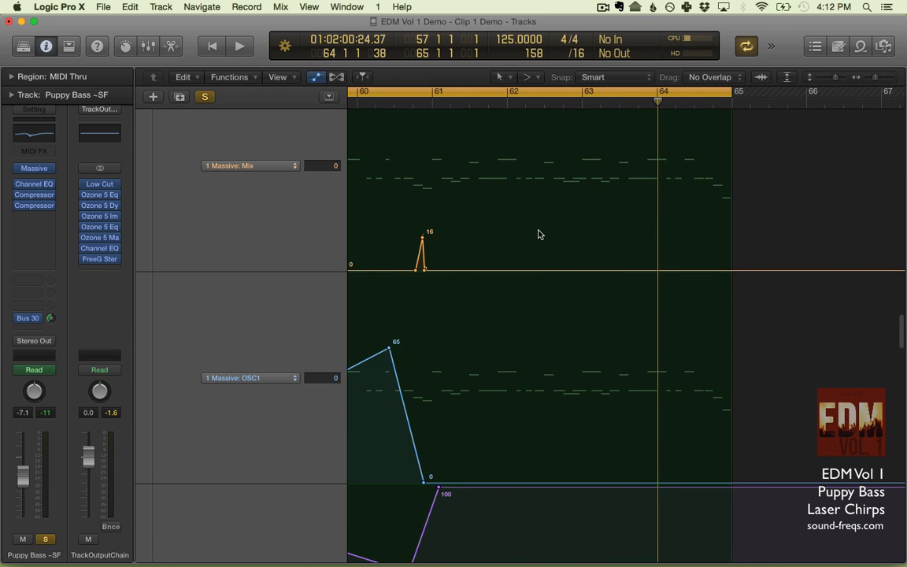
{"action": "scroll", "coordinate": [539, 235], "scroll_direction": "left", "scroll_amount": 4}
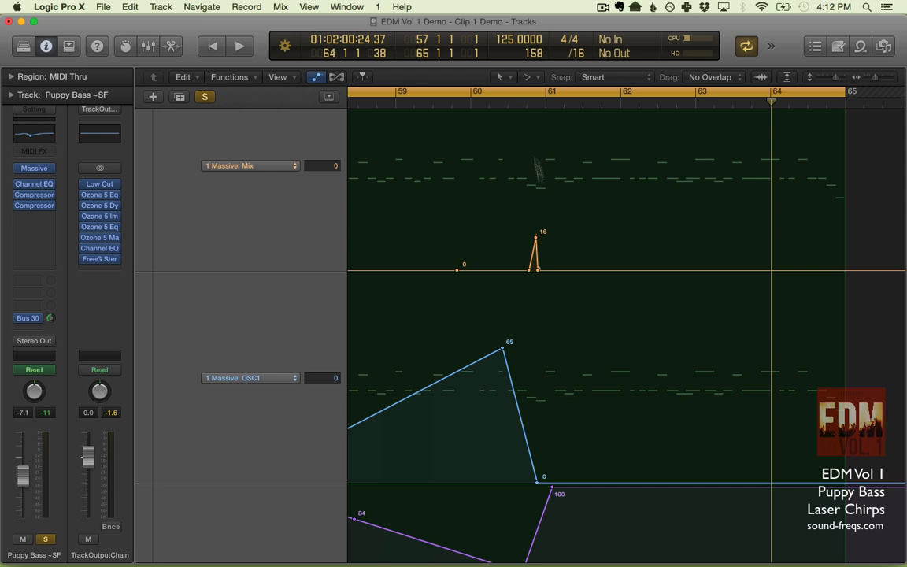
{"action": "key", "text": "space"}
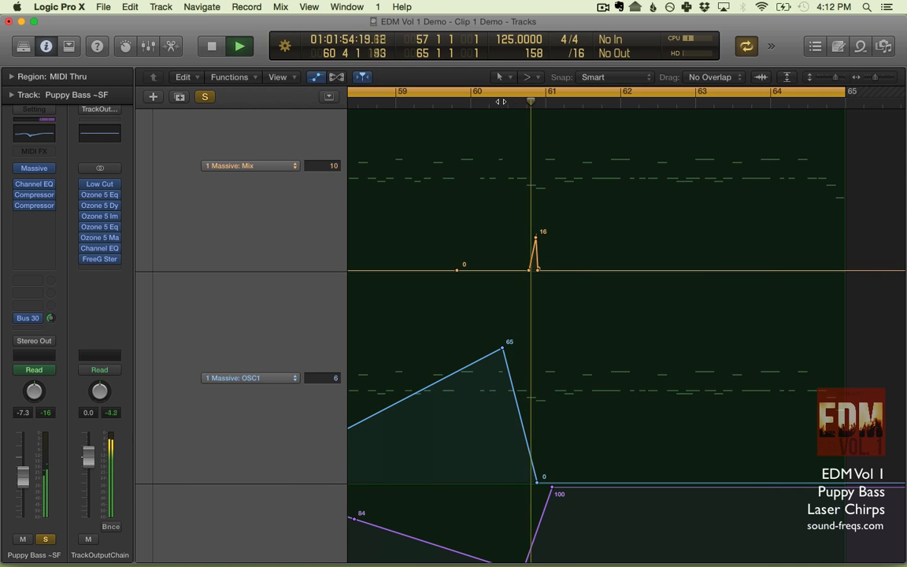
{"action": "left_click_drag", "start_coordinate": [534, 233], "coordinate": [542, 121]}
Raise the Mix automation level before bar 60 to 100 and replay the cycled section.
{"action": "key", "text": "super+Left"}
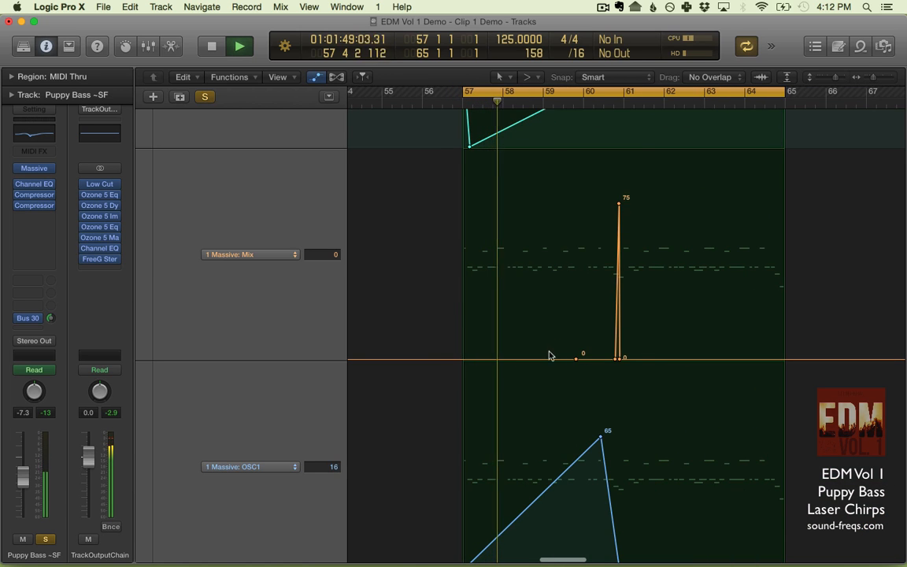
{"action": "left_click_drag", "start_coordinate": [548, 359], "coordinate": [549, 145]}
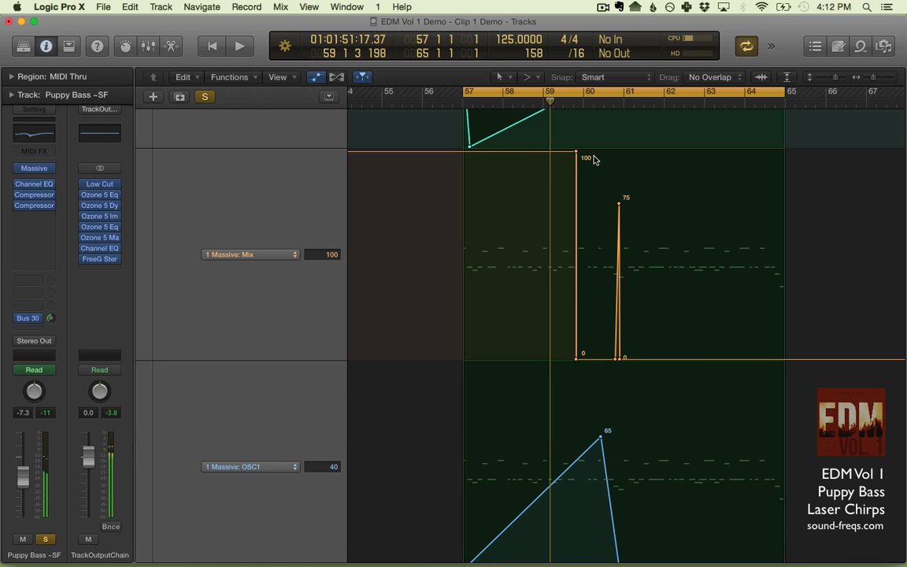
{"action": "key", "text": "space"}
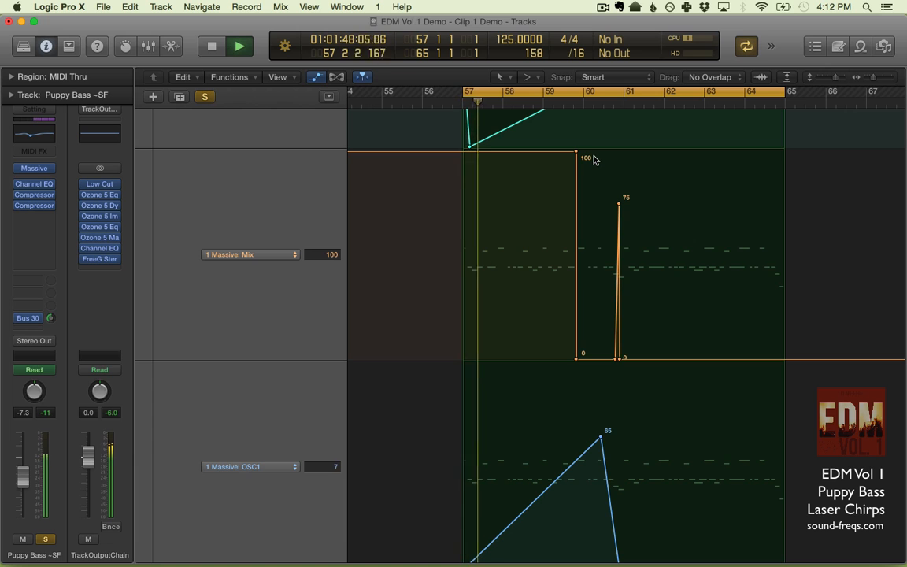
{"action": "left_click", "coordinate": [545, 96]}
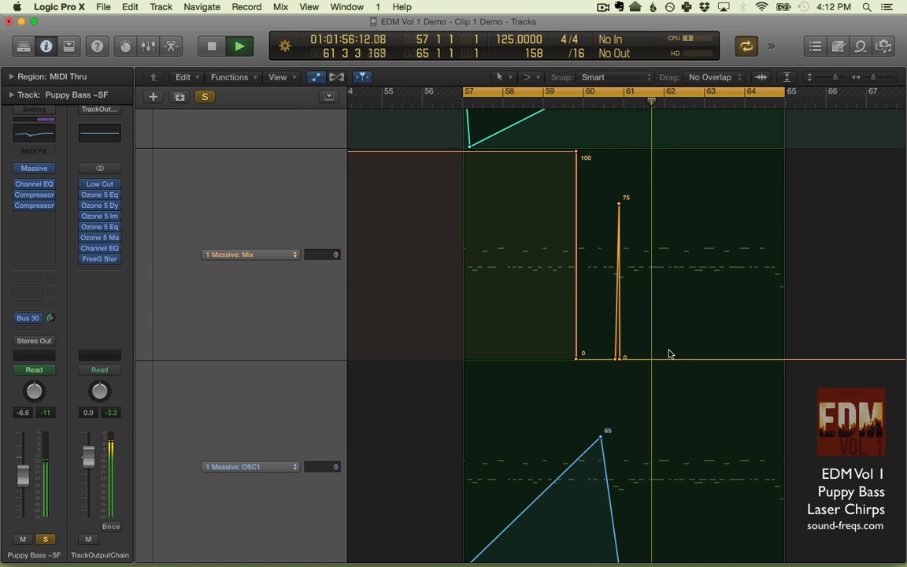
Raise the Mix automation level after bar 61 to 67, replay from bar 61, and lower that level to 64.
{"action": "left_click_drag", "start_coordinate": [668, 363], "coordinate": [674, 224]}
{"action": "key", "text": "space"}
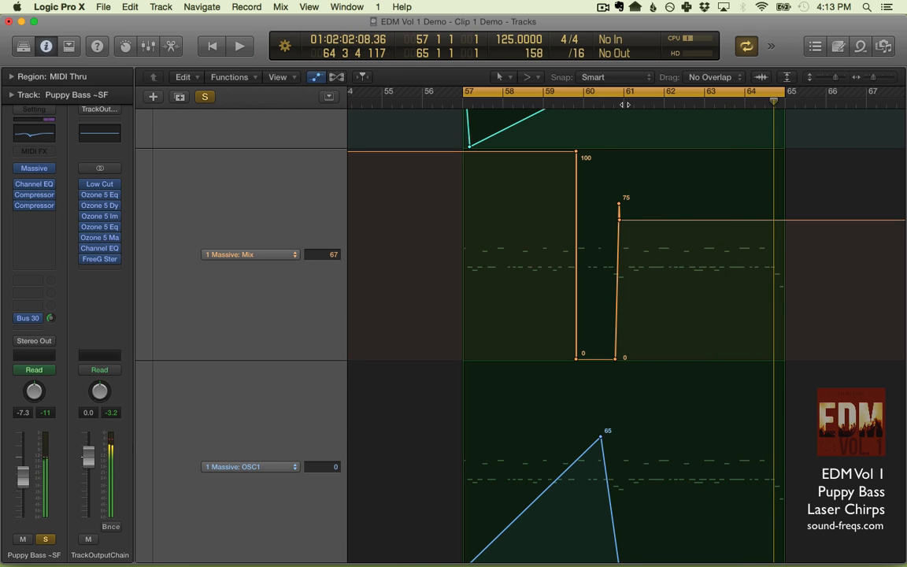
{"action": "left_click", "coordinate": [625, 103]}
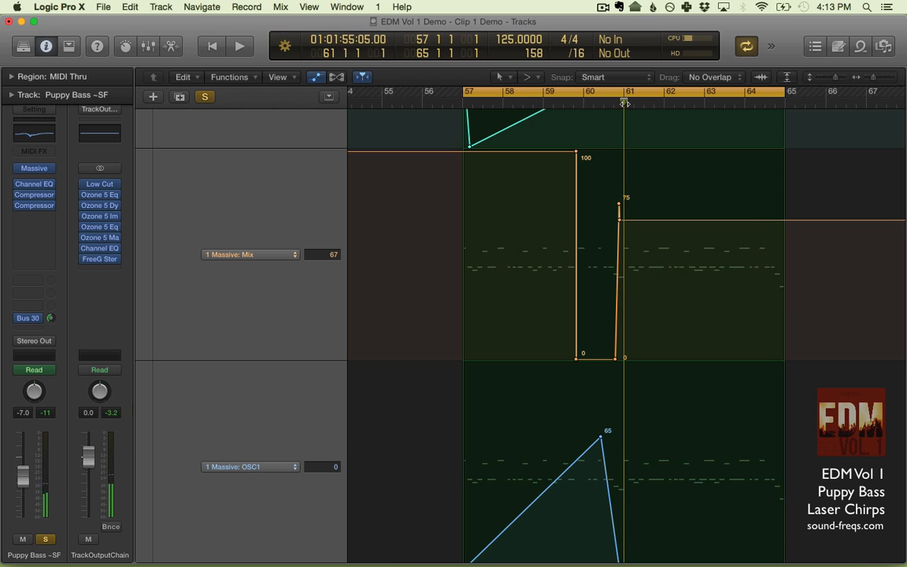
{"action": "key", "text": "space"}
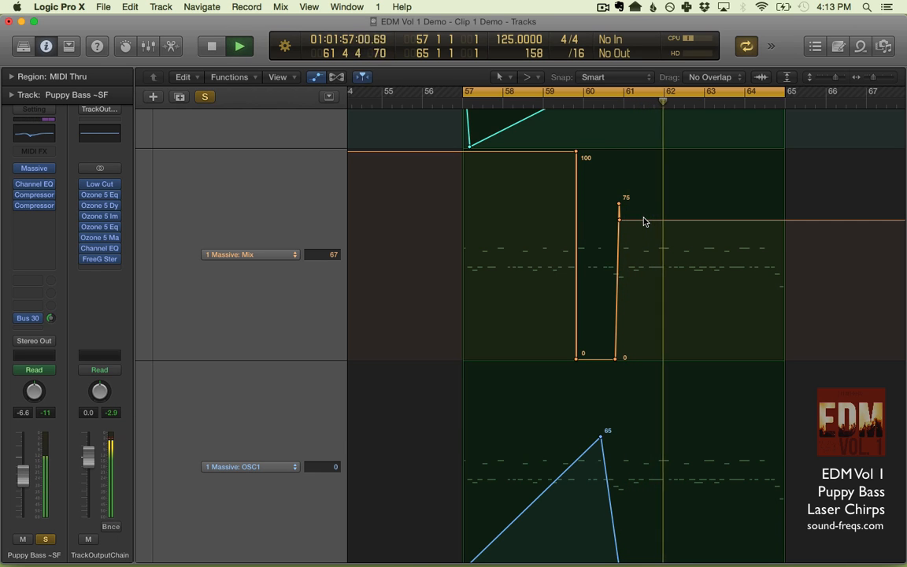
{"action": "left_click_drag", "start_coordinate": [643, 221], "coordinate": [644, 229]}
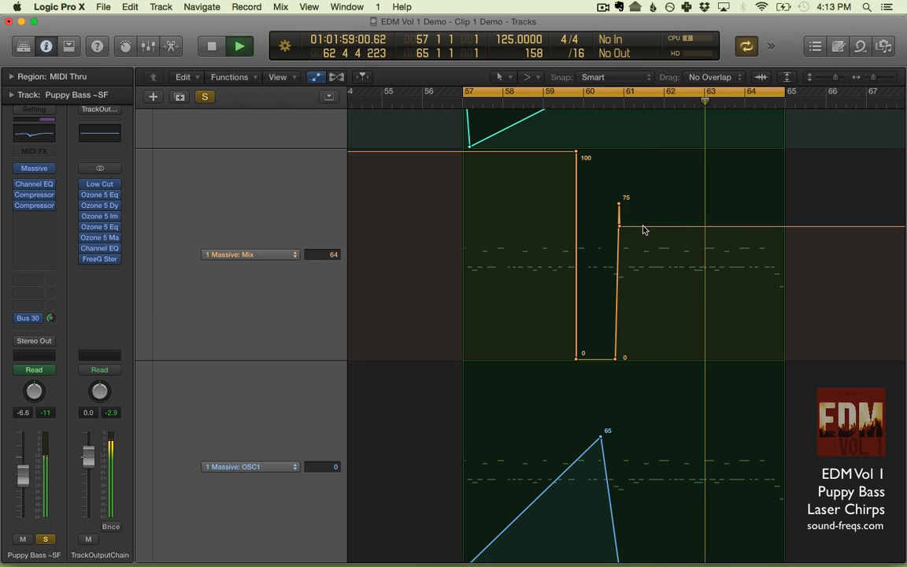
{"action": "key", "text": "space"}
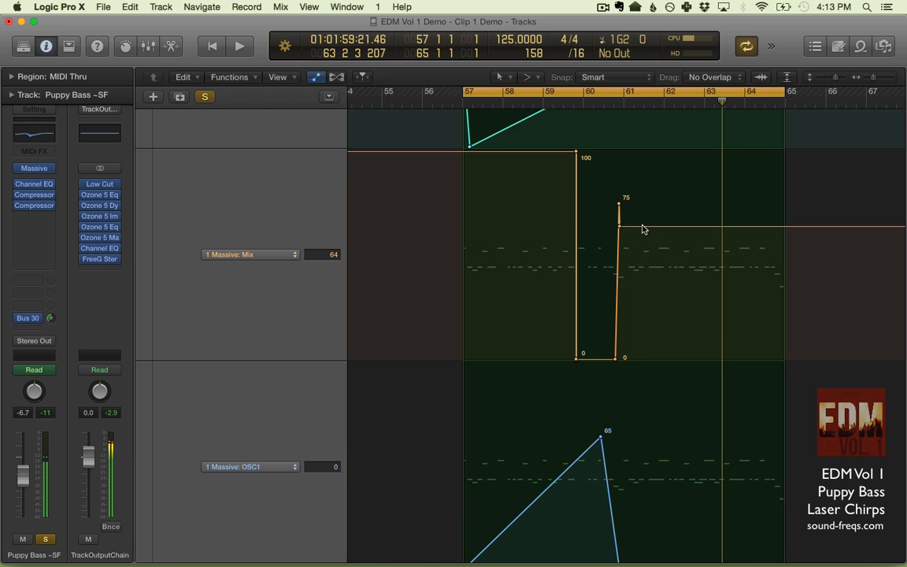
Lower the Mix automation level before bar 60 to 49 and ramp it up to 80 after bar 61 while listening.
{"action": "left_click_drag", "start_coordinate": [643, 228], "coordinate": [687, 268]}
{"action": "key", "text": "space"}
{"action": "left_click_drag", "start_coordinate": [543, 162], "coordinate": [549, 258]}
{"action": "left_click_drag", "start_coordinate": [654, 266], "coordinate": [754, 212]}
{"action": "key", "text": "space"}
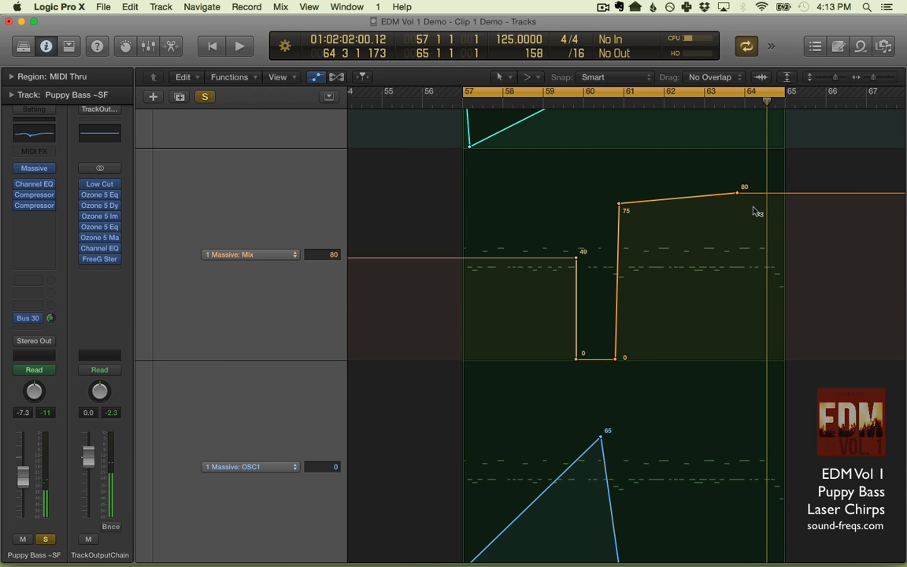
Undo all of the Mix automation edits.
{"action": "key", "text": "super+z"}
{"action": "key", "text": "super+z"}
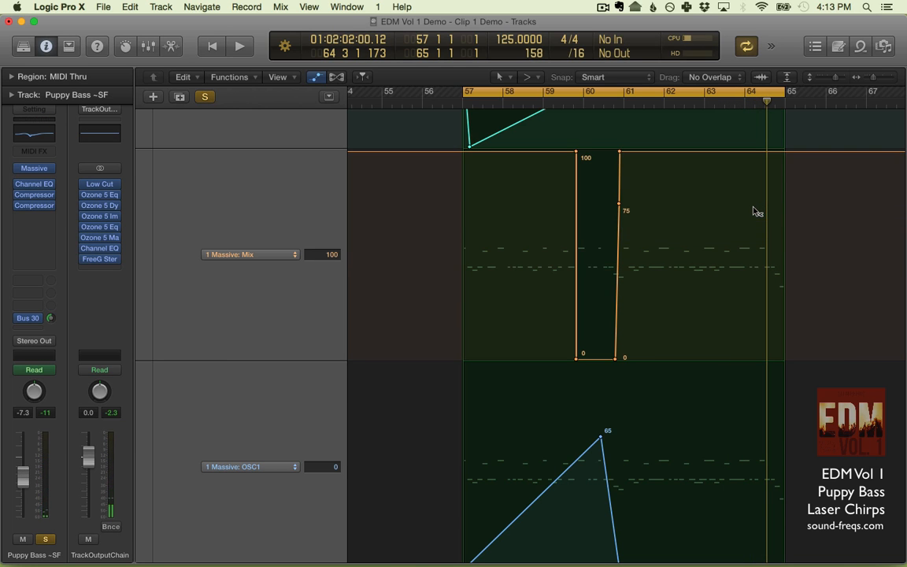
{"action": "key", "text": "super+z"}
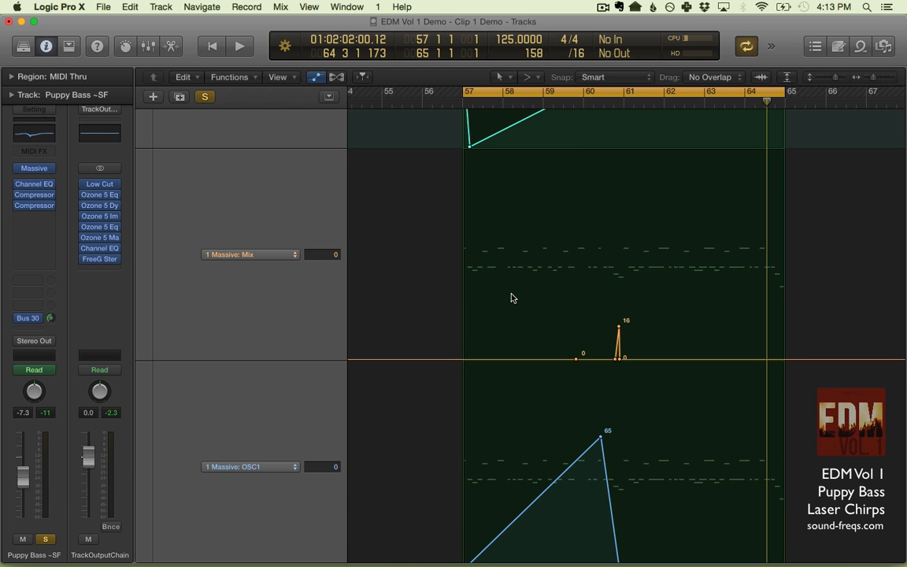
Play bars 57–65 with the OSC1 and OSC2 automation in view, and try raising the OSC1 ramp.
{"action": "scroll", "coordinate": [446, 284], "scroll_direction": "down", "scroll_amount": 5}
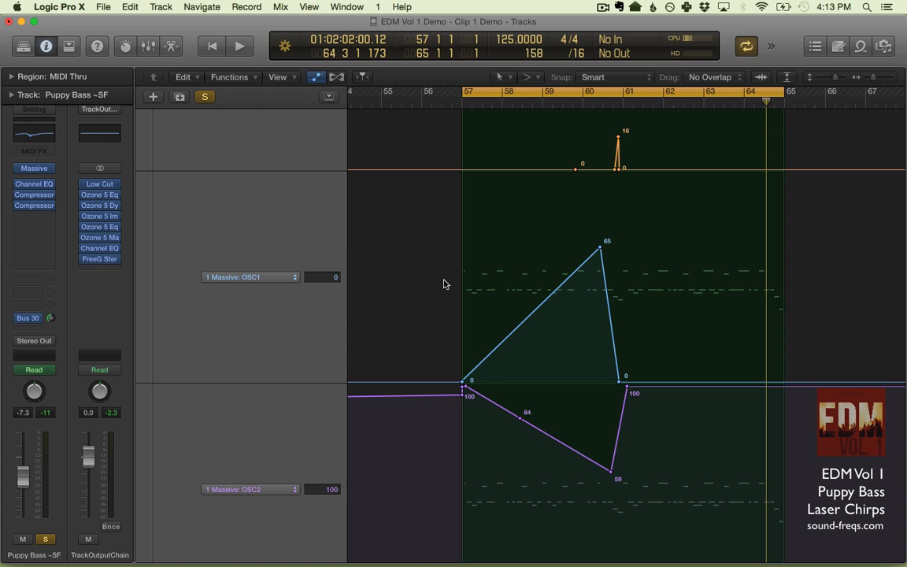
{"action": "key", "text": "space"}
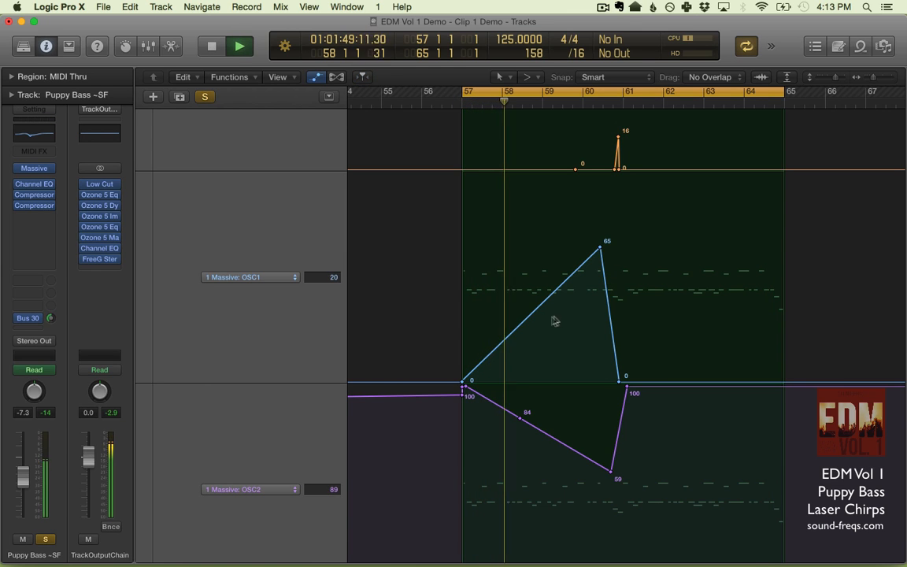
{"action": "left_click_drag", "start_coordinate": [545, 306], "coordinate": [545, 175]}
{"action": "left_click", "coordinate": [521, 101]}
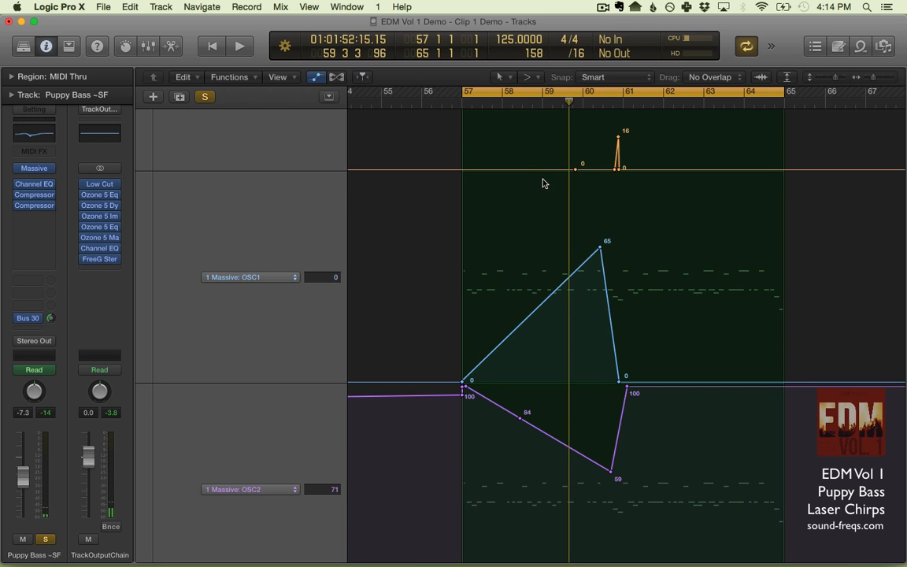
{"action": "key", "text": "space"}
{"action": "key", "text": "space"}
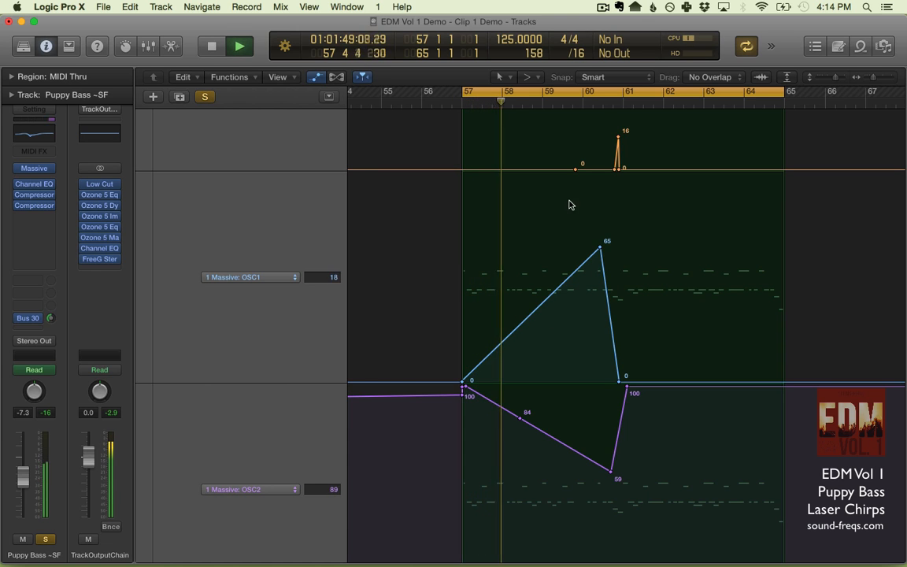
Add a point of 45 on the rising OSC1 automation ramp and raise its endpoint near bar 61 to 100.
{"action": "left_click_drag", "start_coordinate": [497, 267], "coordinate": [558, 288]}
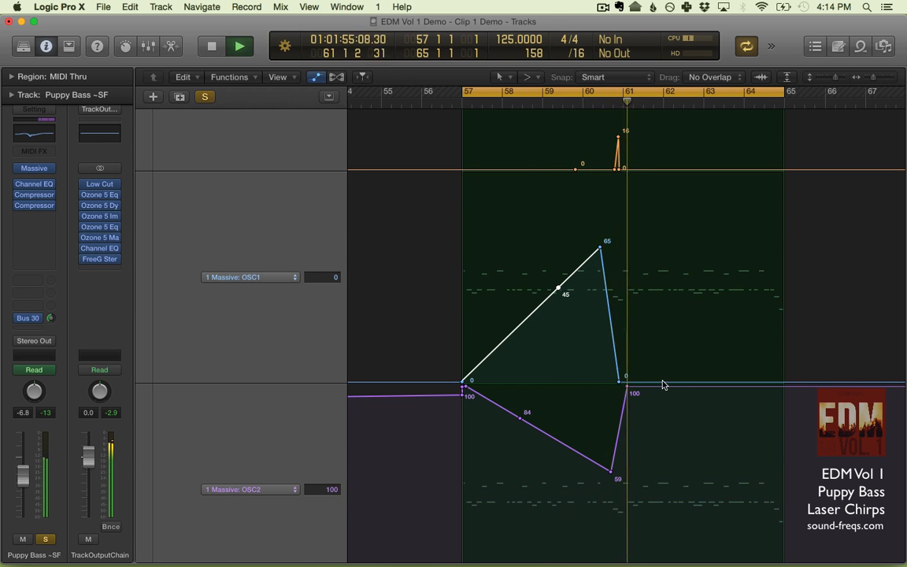
{"action": "left_click_drag", "start_coordinate": [620, 383], "coordinate": [619, 174]}
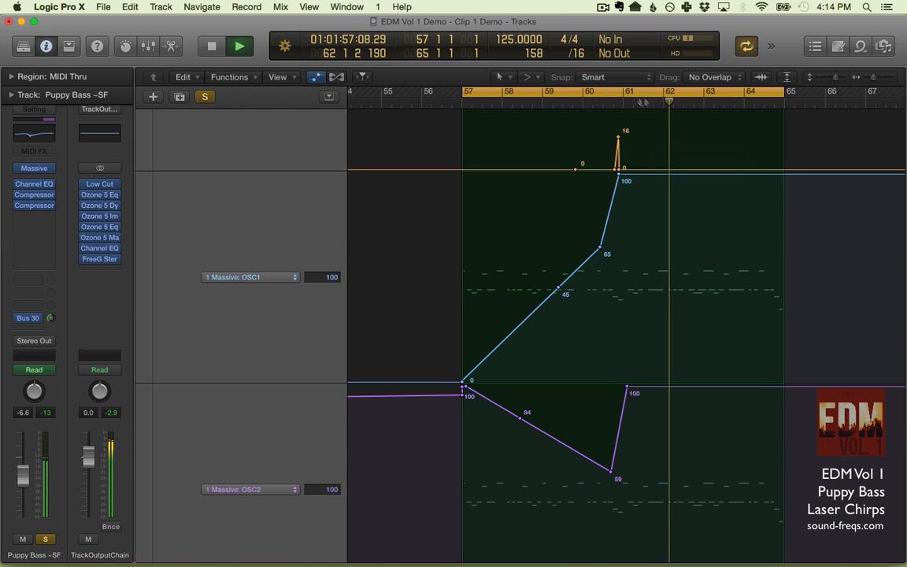
Set the cycle range to bars 61–65 and replay the section with the raised OSC1 level.
{"action": "left_click", "coordinate": [640, 95]}
{"action": "left_click_drag", "start_coordinate": [626, 94], "coordinate": [783, 94]}
{"action": "key", "text": "space"}
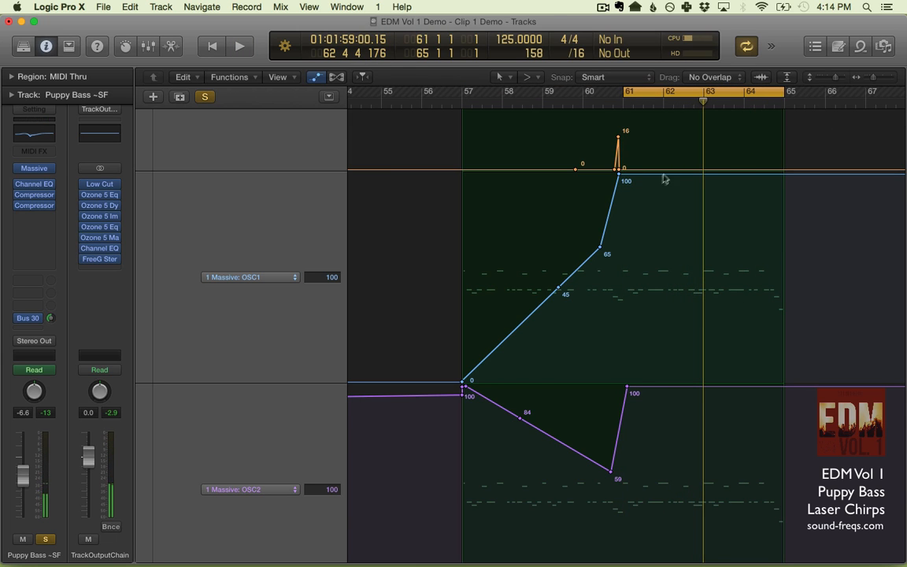
{"action": "key", "text": "space"}
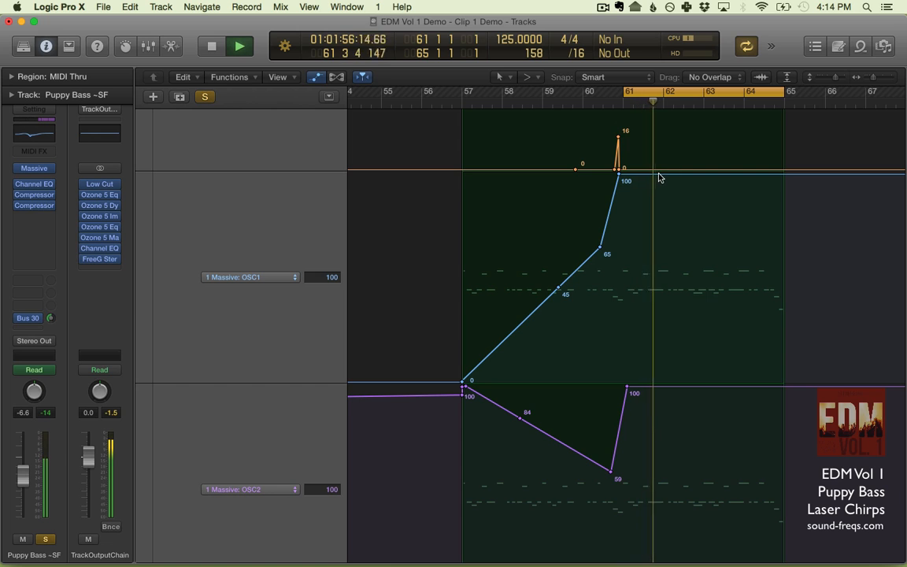
Listen to bars 61–65 and compare the Mix, OSC1 and OSC2 automation lanes.
{"action": "mouse_move", "coordinate": [660, 178]}
{"action": "left_mouse_down"}
{"action": "mouse_move", "coordinate": [658, 432]}
{"action": "mouse_move", "coordinate": [656, 165]}
{"action": "left_mouse_up"}
{"action": "scroll", "coordinate": [724, 237], "scroll_direction": "up", "scroll_amount": 5}
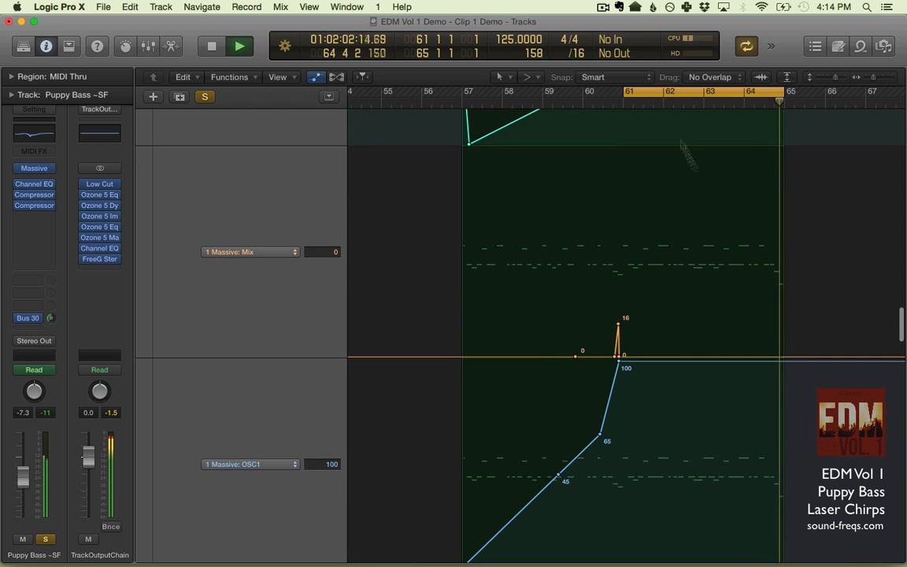
{"action": "key", "text": "space"}
{"action": "scroll", "coordinate": [677, 331], "scroll_direction": "up", "scroll_amount": 6}
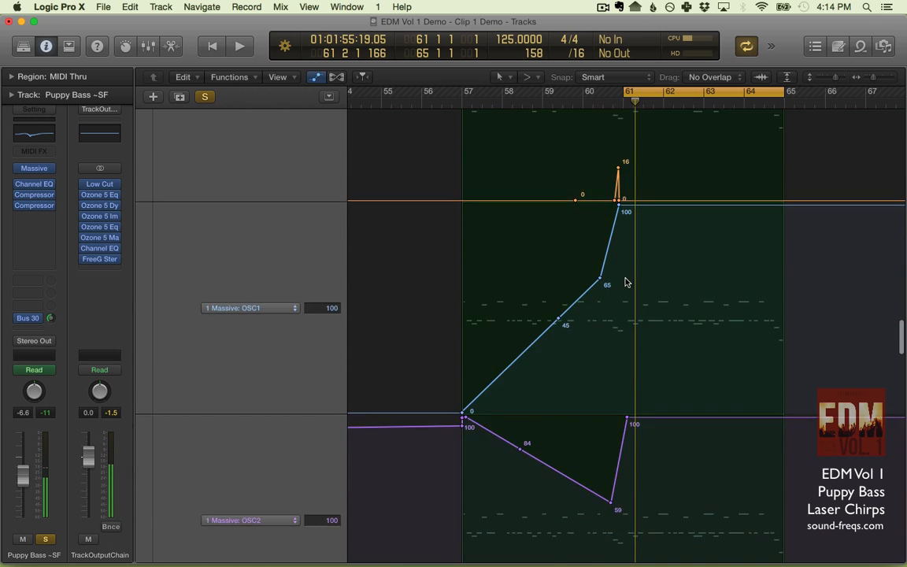
{"action": "scroll", "coordinate": [669, 393], "scroll_direction": "down", "scroll_amount": 8}
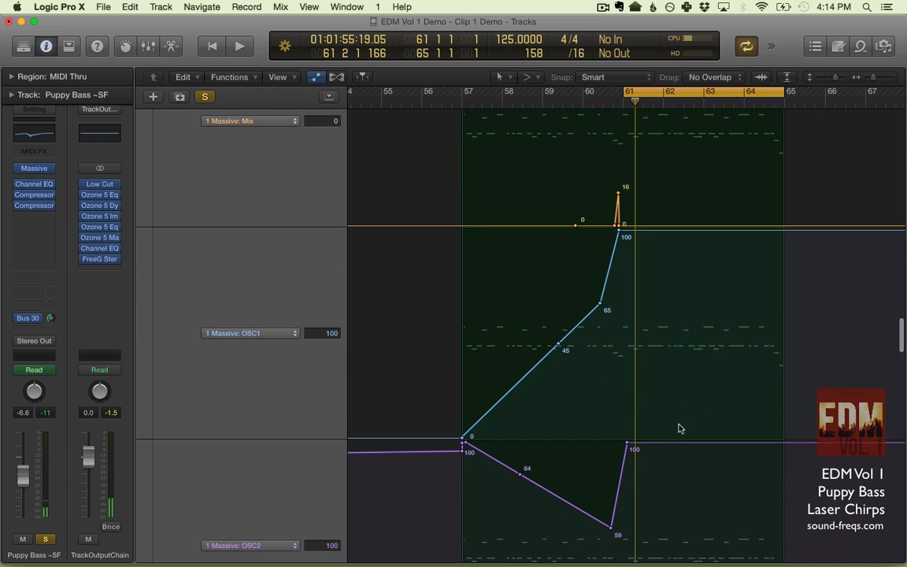
Try raising the Mix automation level after bar 61 while playing the cycled bars, and stop playback.
{"action": "key", "text": "space"}
{"action": "scroll", "coordinate": [664, 272], "scroll_direction": "up", "scroll_amount": 3}
{"action": "left_click_drag", "start_coordinate": [660, 340], "coordinate": [665, 255]}
{"action": "key", "text": "space"}
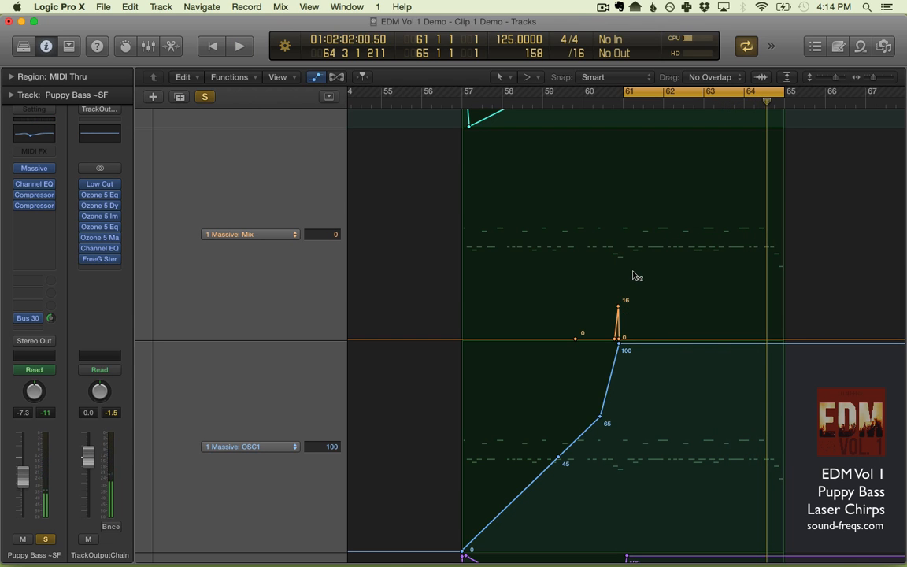
Delete the extra automation point near bar 59 in the OSC1 lane so the curve rises straight from 0 to 65.
{"action": "scroll", "coordinate": [635, 275], "scroll_direction": "down", "scroll_amount": 8}
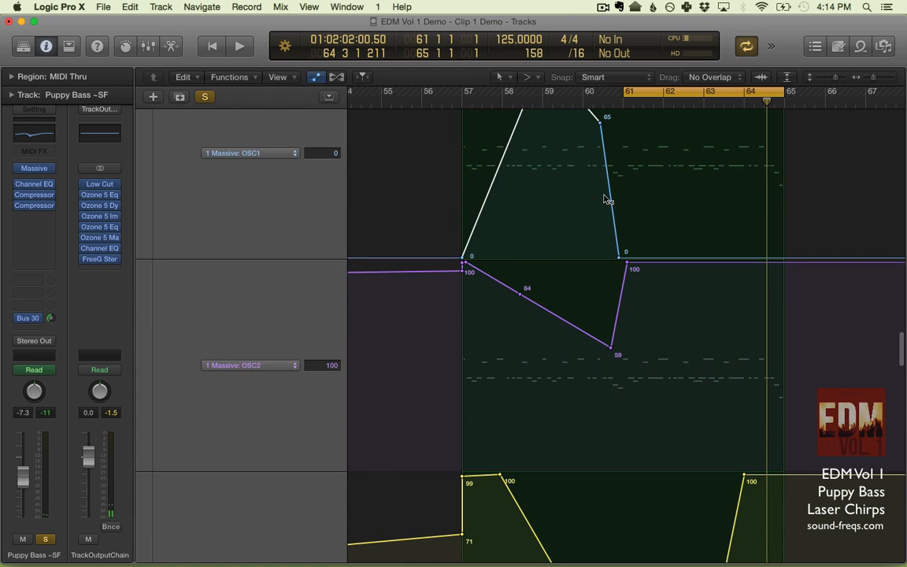
{"action": "scroll", "coordinate": [607, 199], "scroll_direction": "up", "scroll_amount": 2}
{"action": "left_click_drag", "start_coordinate": [543, 137], "coordinate": [545, 131]}
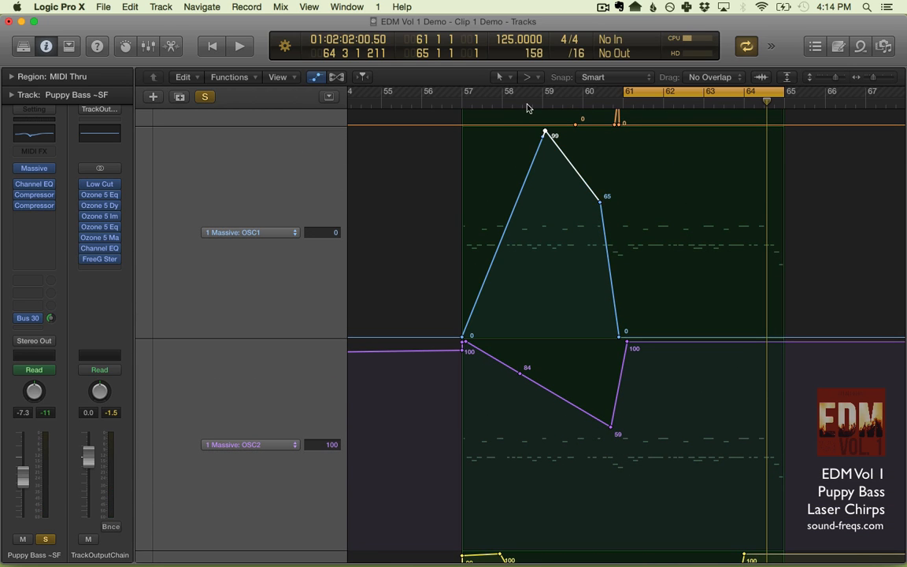
{"action": "key", "text": "Delete"}
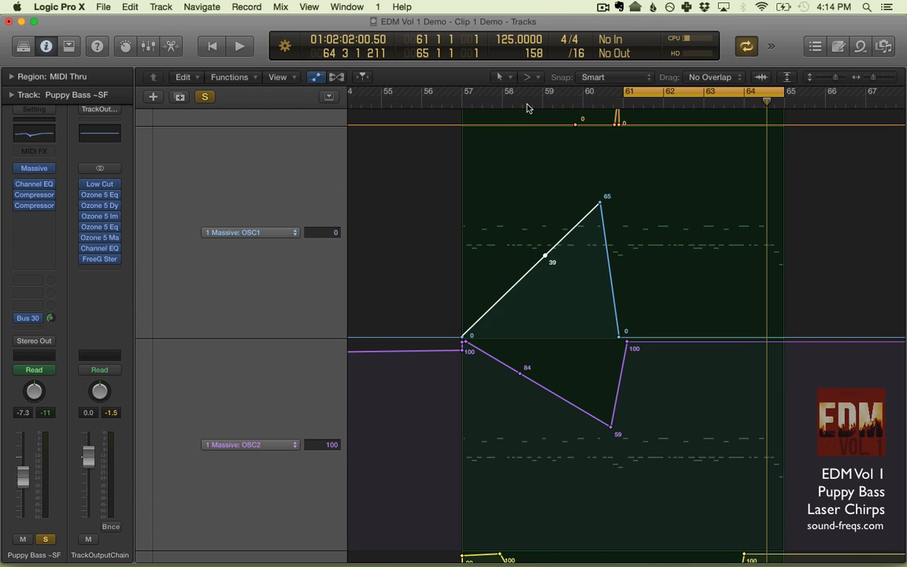
{"action": "scroll", "coordinate": [543, 154], "scroll_direction": "up", "scroll_amount": 1}
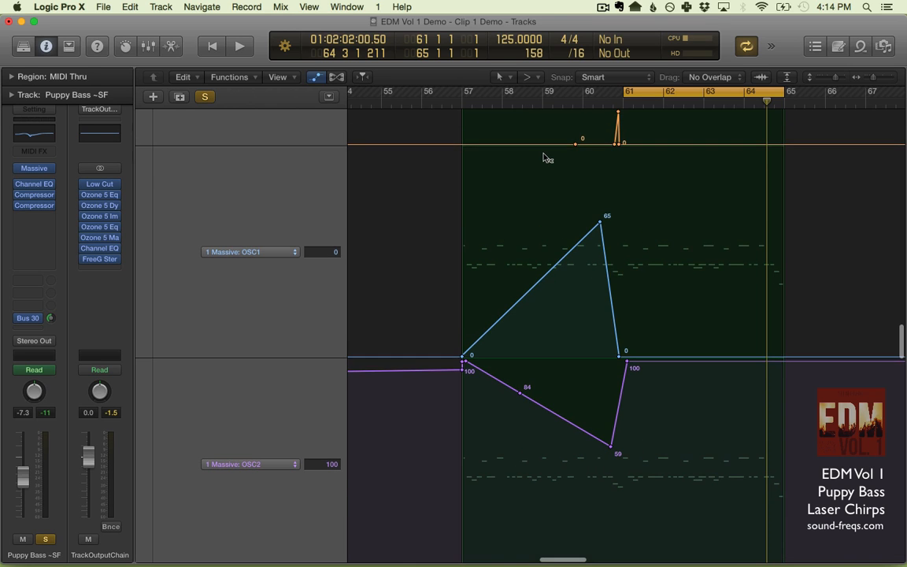
{"action": "left_click", "coordinate": [545, 275]}
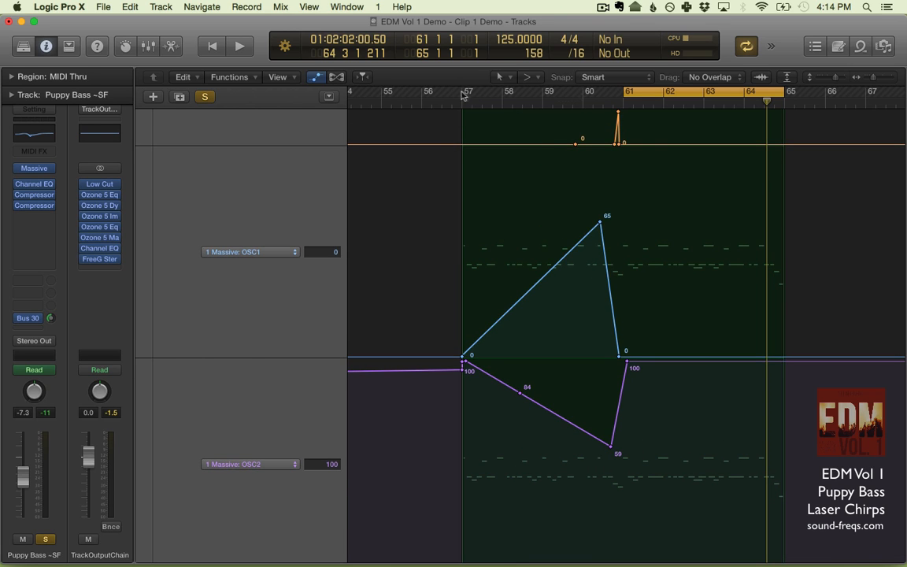
Cycle bars 57–65 and try lowering the OSC2 automation to 13 after bar 57 and 0 near bar 59.5 during playback.
{"action": "left_click_drag", "start_coordinate": [463, 93], "coordinate": [782, 100]}
{"action": "scroll", "coordinate": [408, 449], "scroll_direction": "down", "scroll_amount": 5}
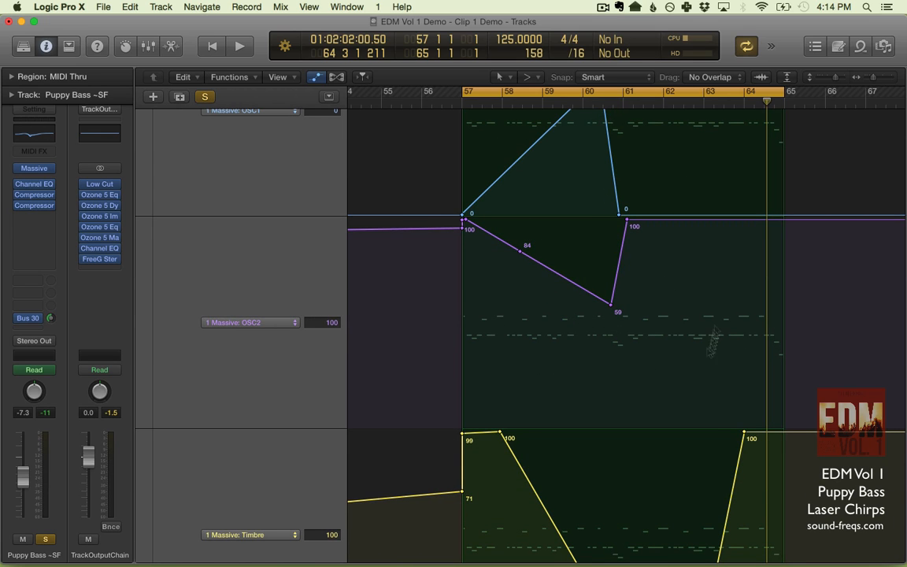
{"action": "key", "text": "space"}
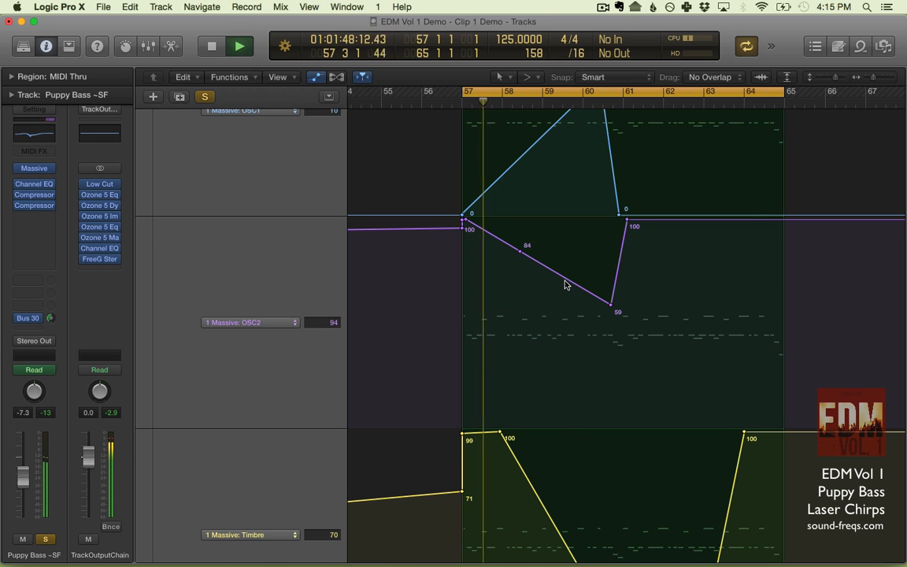
{"action": "left_click_drag", "start_coordinate": [567, 282], "coordinate": [518, 562]}
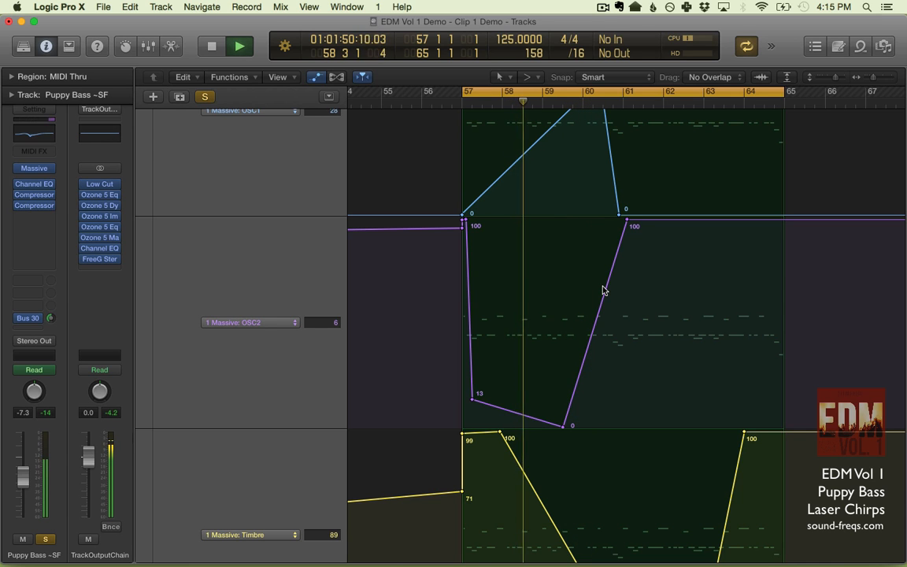
{"action": "scroll", "coordinate": [604, 290], "scroll_direction": "down", "scroll_amount": 5}
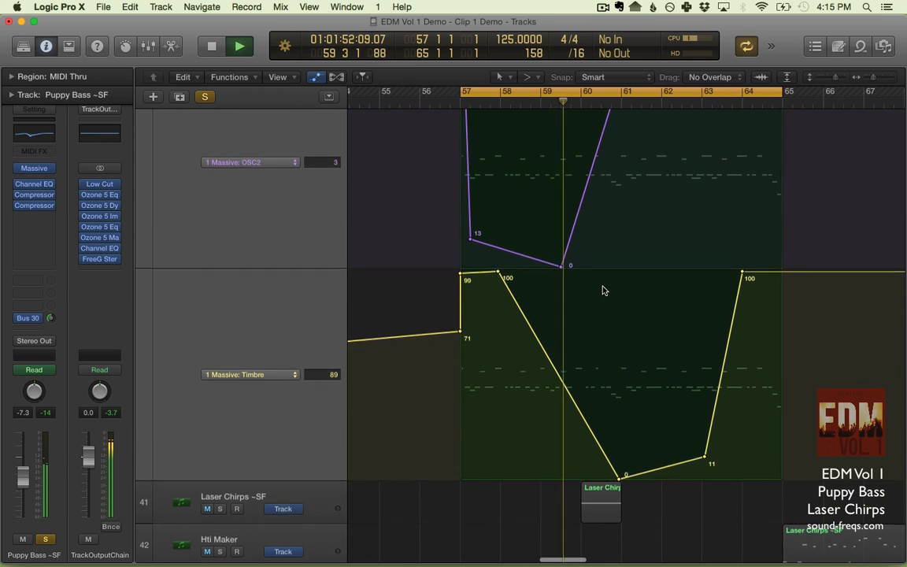
{"action": "scroll", "coordinate": [604, 291], "scroll_direction": "up", "scroll_amount": 5}
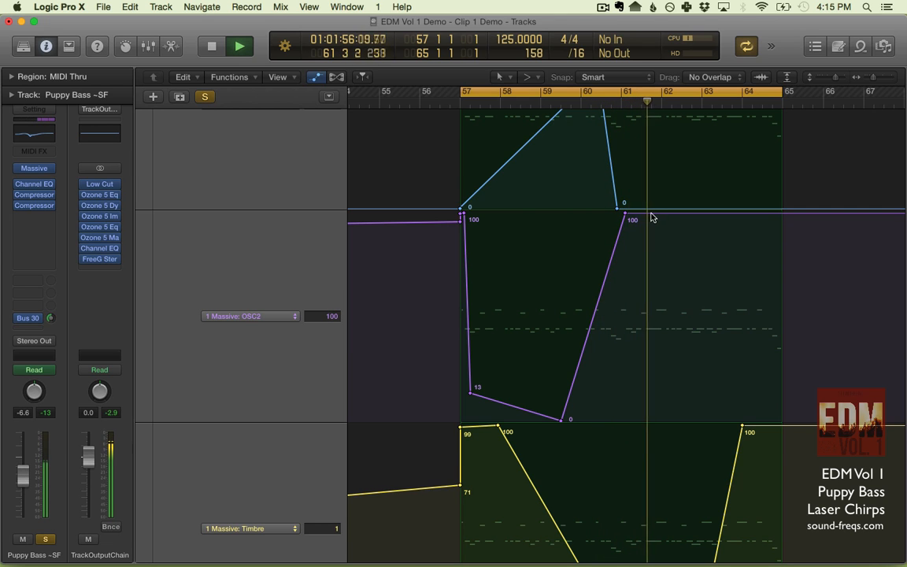
Try lowering the OSC2 level after bar 61 to 0, and cycle bars 61–65 to replay the section.
{"action": "left_click_drag", "start_coordinate": [652, 218], "coordinate": [652, 438]}
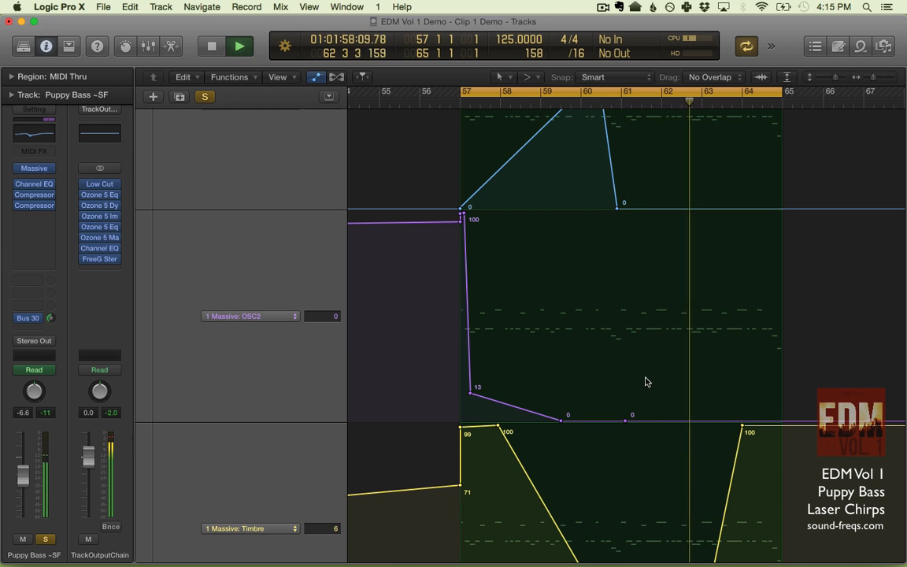
{"action": "left_click", "coordinate": [646, 91]}
{"action": "left_click_drag", "start_coordinate": [634, 92], "coordinate": [777, 93]}
{"action": "key", "text": "space"}
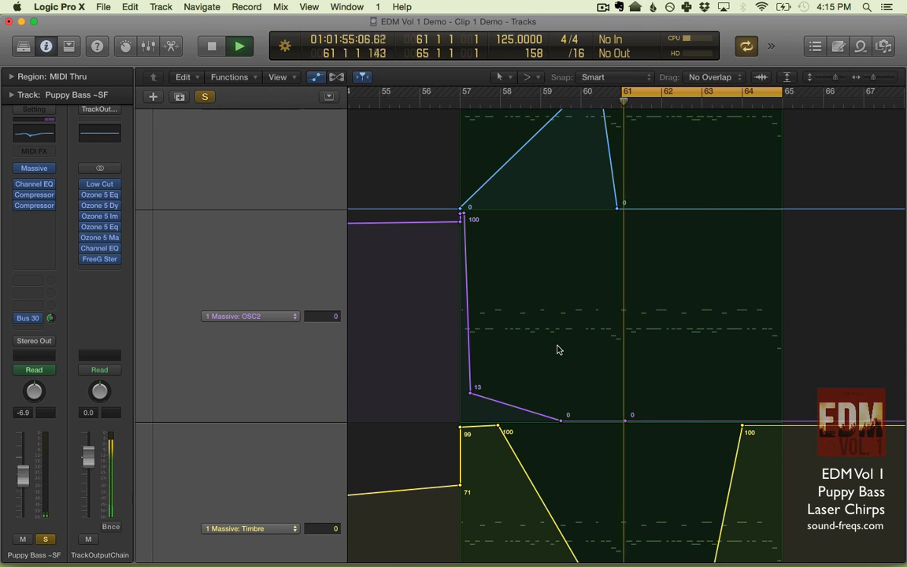
Try raising the OSC1 level from bar 61 onward to 100, listen to the cycled bars and stop playback.
{"action": "scroll", "coordinate": [684, 358], "scroll_direction": "up", "scroll_amount": 5}
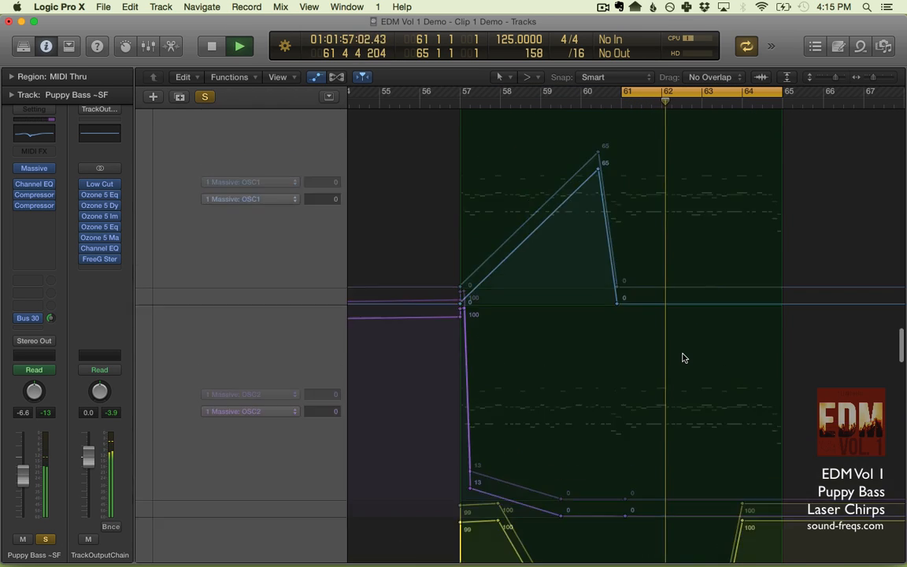
{"action": "left_click_drag", "start_coordinate": [670, 393], "coordinate": [668, 191]}
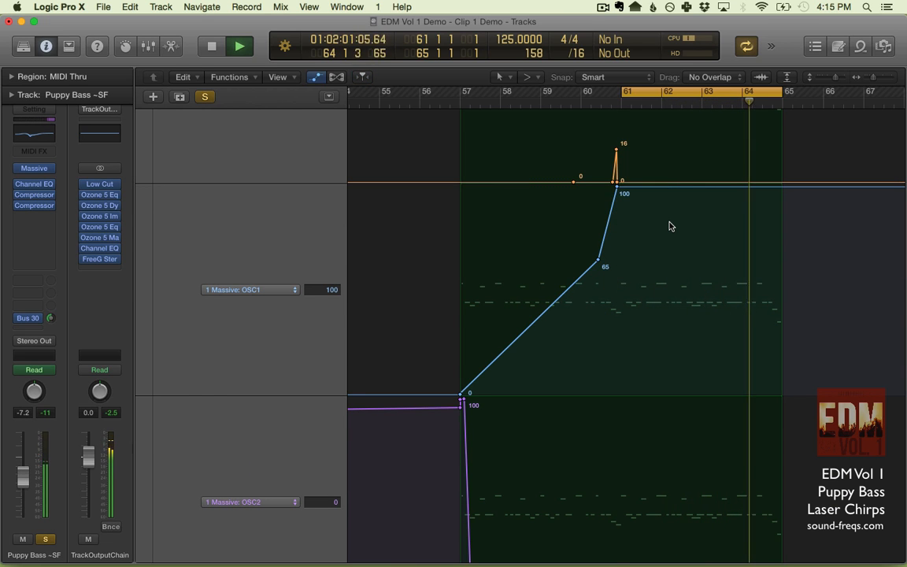
{"action": "key", "text": "space"}
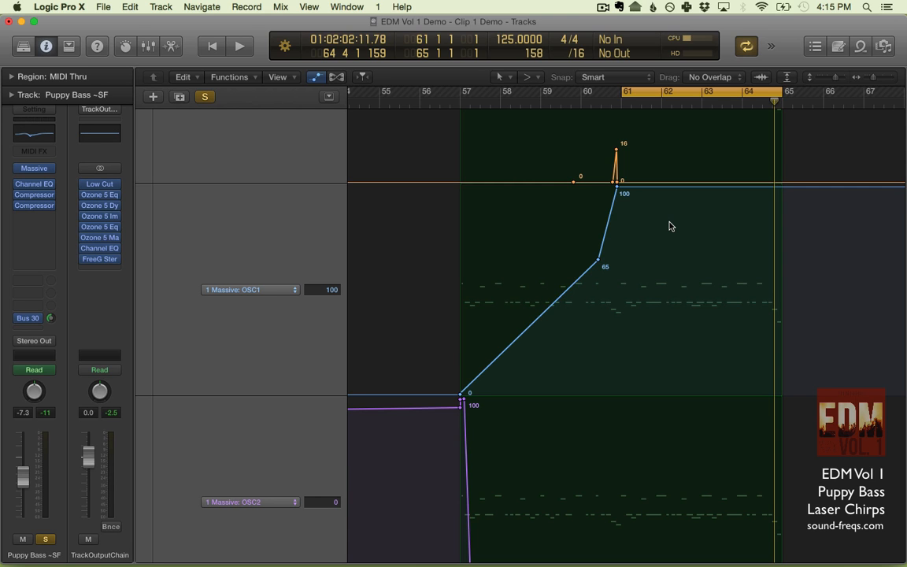
Try raising the Mix automation level after bar 61 and replay the cycled bars.
{"action": "scroll", "coordinate": [670, 226], "scroll_direction": "down", "scroll_amount": 6}
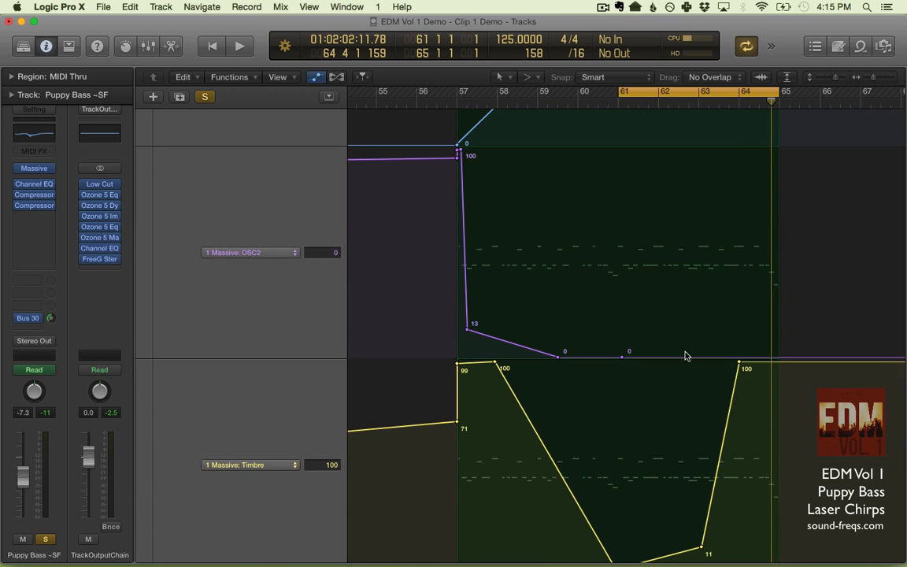
{"action": "scroll", "coordinate": [677, 388], "scroll_direction": "up", "scroll_amount": 2}
{"action": "scroll", "coordinate": [677, 388], "scroll_direction": "up", "scroll_amount": 3}
{"action": "scroll", "coordinate": [660, 373], "scroll_direction": "down", "scroll_amount": 5}
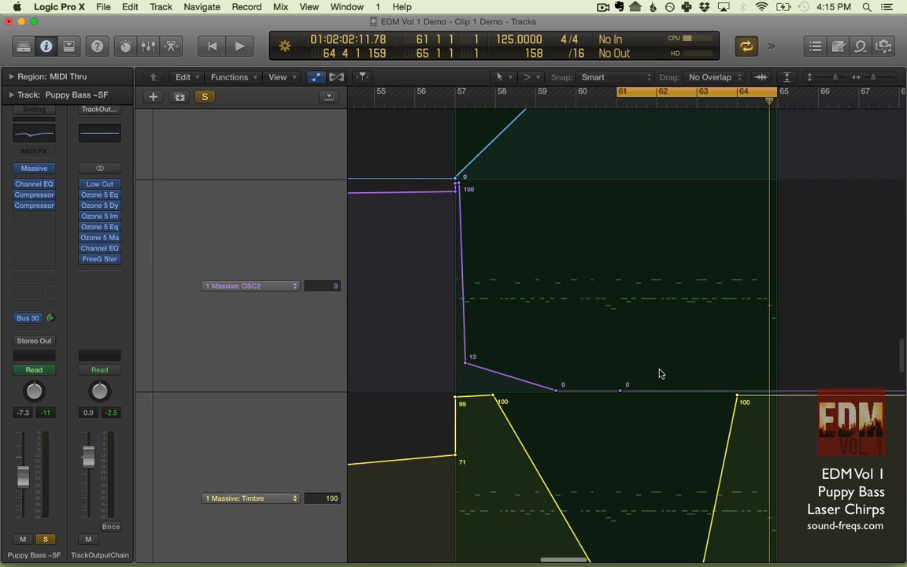
{"action": "scroll", "coordinate": [660, 373], "scroll_direction": "up", "scroll_amount": 10}
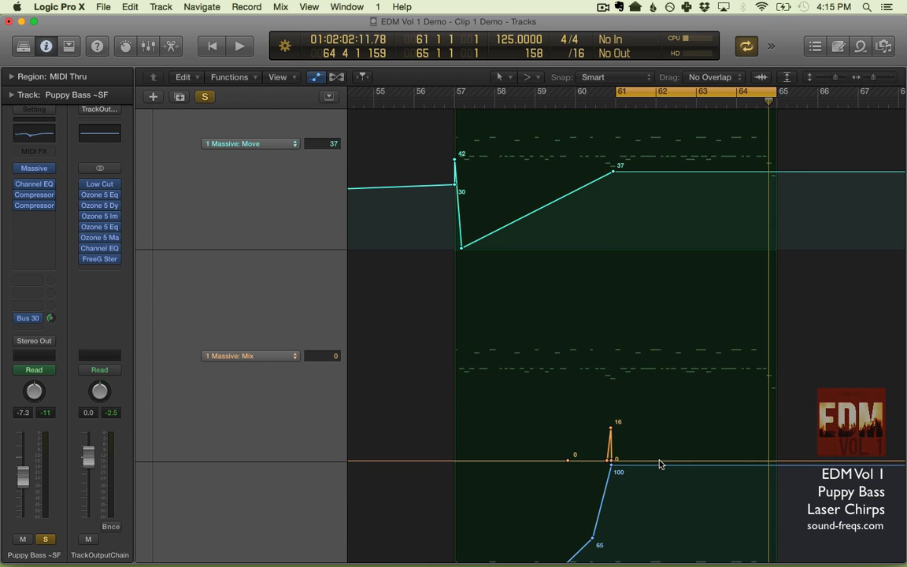
{"action": "left_click_drag", "start_coordinate": [659, 462], "coordinate": [660, 340]}
{"action": "key", "text": "space"}
While playing, try raising Move after bar 61 to 91 and the Cutoff curve in bars 61–65 to 96–100, and stop playback.
{"action": "scroll", "coordinate": [660, 340], "scroll_direction": "up", "scroll_amount": 5}
{"action": "left_click_drag", "start_coordinate": [653, 383], "coordinate": [652, 270]}
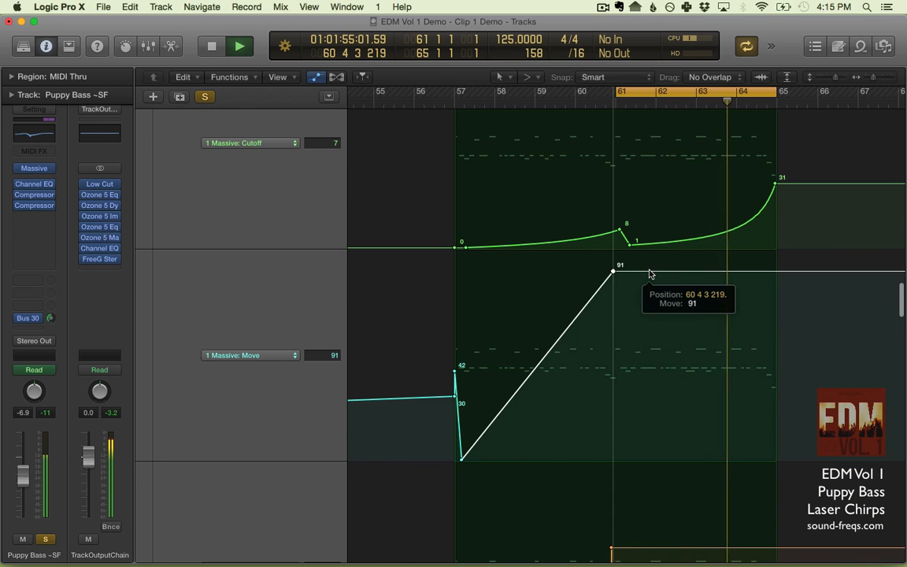
{"action": "scroll", "coordinate": [652, 269], "scroll_direction": "up", "scroll_amount": 5}
{"action": "left_click_drag", "start_coordinate": [691, 391], "coordinate": [684, 194]}
{"action": "scroll", "coordinate": [689, 305], "scroll_direction": "up", "scroll_amount": 8}
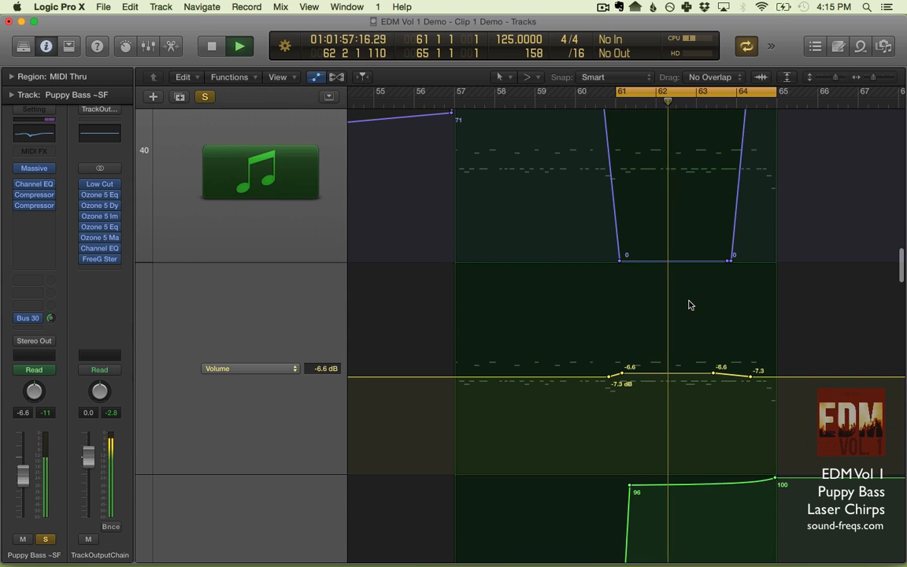
{"action": "left_click_drag", "start_coordinate": [670, 149], "coordinate": [670, 347]}
{"action": "key", "text": "space"}
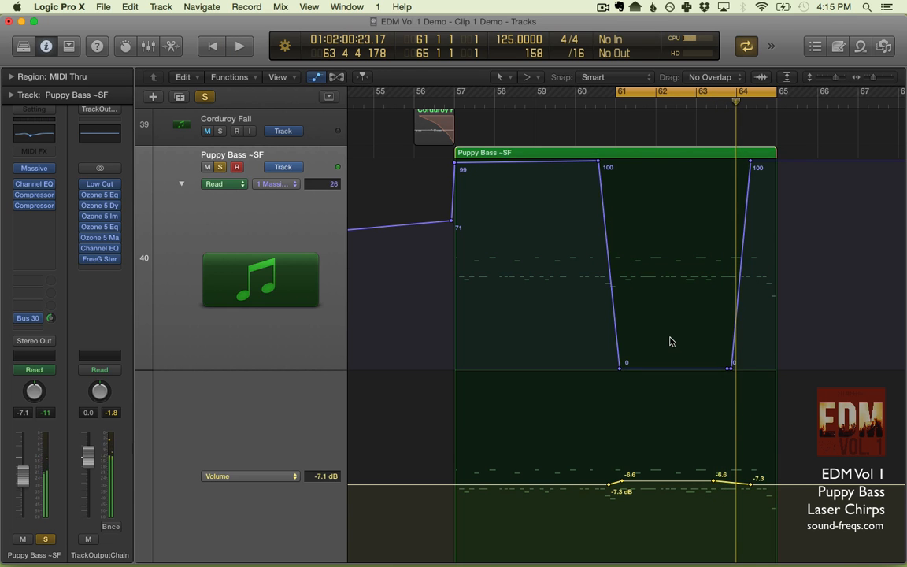
Undo the trial Cutoff, Move, Mix, OSC1 and OSC2 automation changes and replay bars 61–65.
{"action": "scroll", "coordinate": [671, 342], "scroll_direction": "down", "scroll_amount": 10}
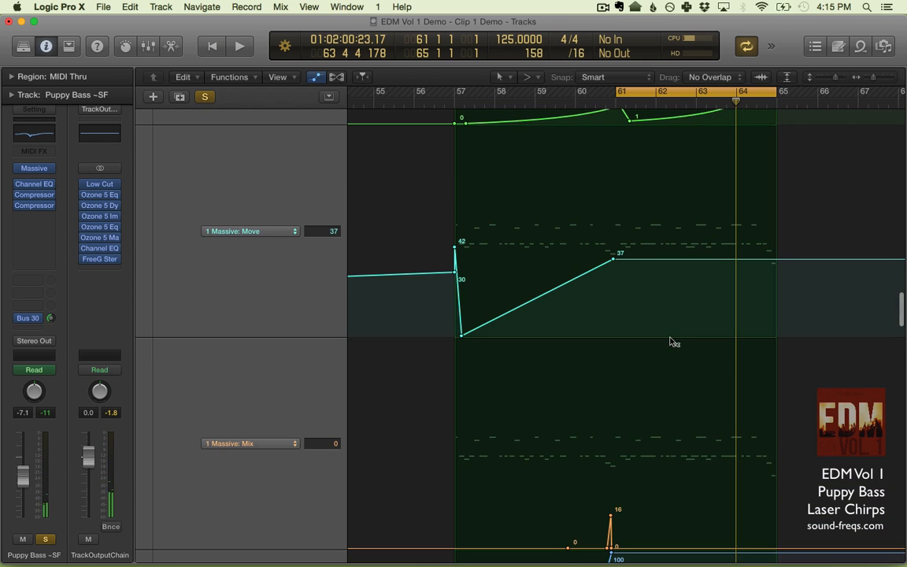
{"action": "scroll", "coordinate": [671, 341], "scroll_direction": "down", "scroll_amount": 8}
{"action": "key", "text": "space"}
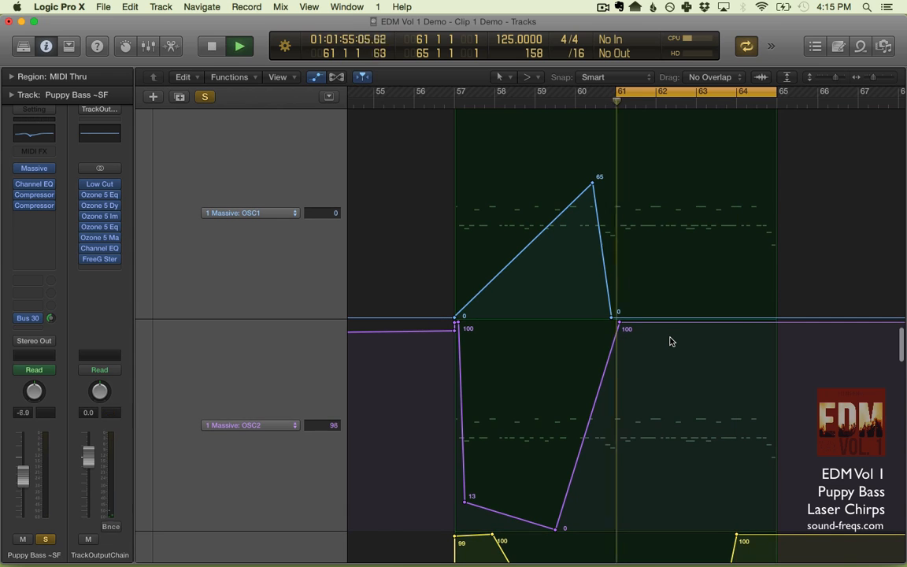
{"action": "key", "text": "super+z"}
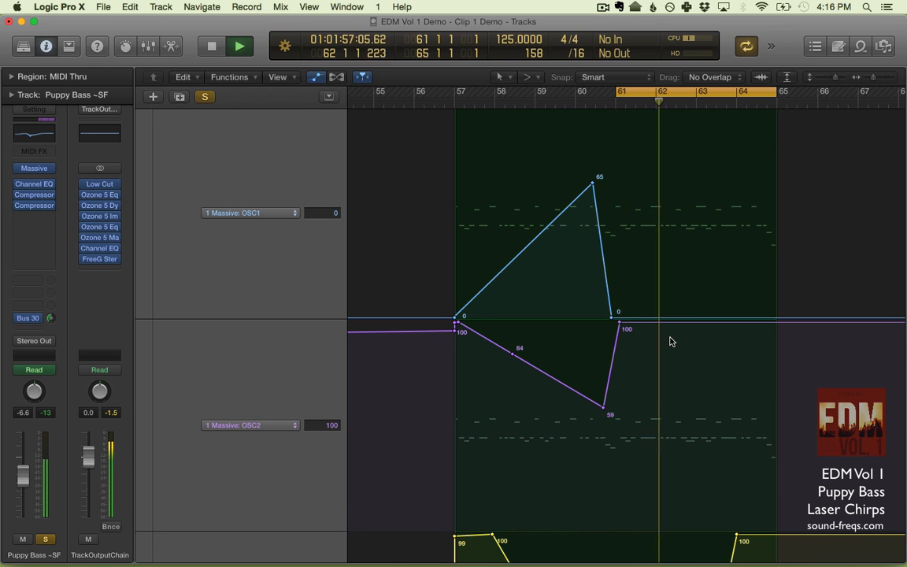
Cycle bars 57–61 and try pulling the OSC2 points just after bar 57 and near bar 58.5 down to 0 during playback.
{"action": "left_click_drag", "start_coordinate": [458, 92], "coordinate": [609, 91]}
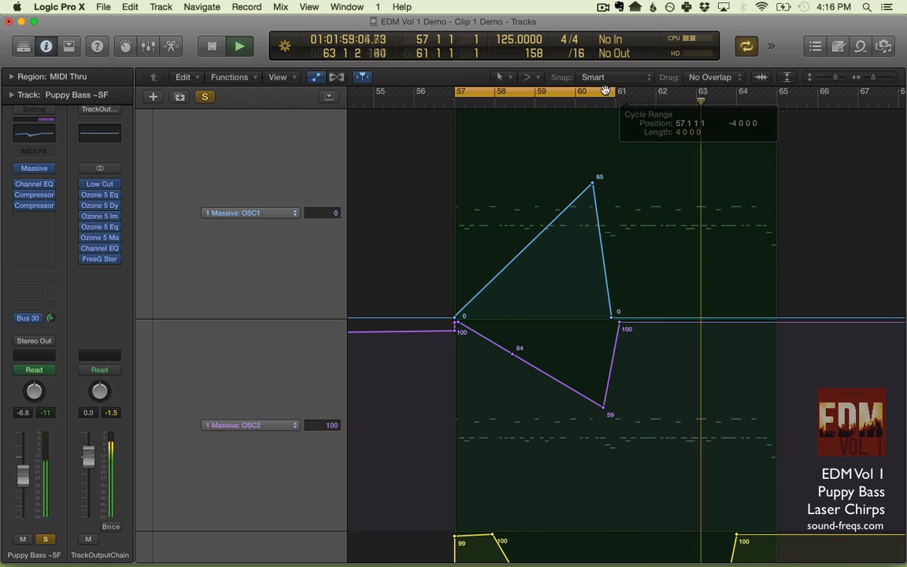
{"action": "key", "text": "space"}
{"action": "key", "text": "space"}
{"action": "left_click_drag", "start_coordinate": [458, 322], "coordinate": [460, 563]}
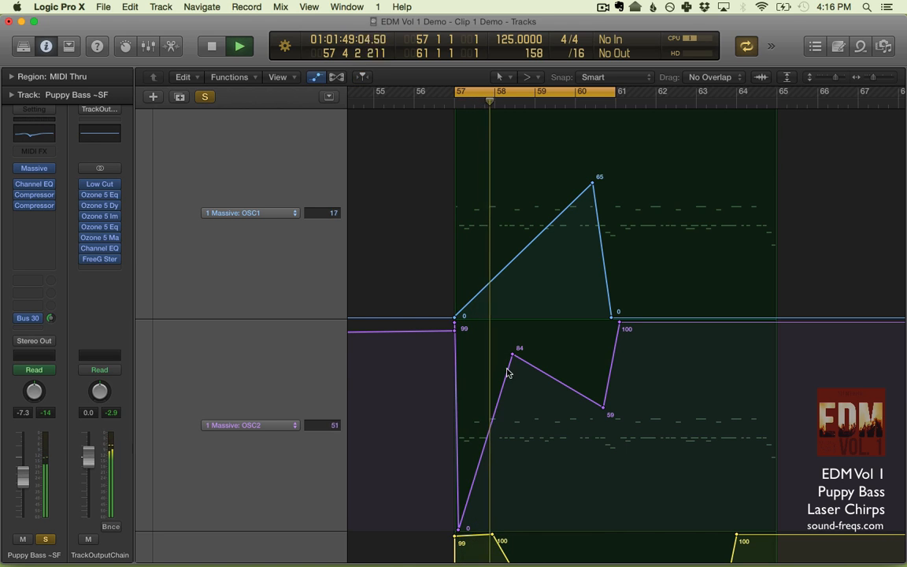
{"action": "left_click_drag", "start_coordinate": [513, 354], "coordinate": [513, 564]}
Try lowering the OSC2 level from just after bar 61 to 0 and continue playback from past bar 61.
{"action": "scroll", "coordinate": [514, 474], "scroll_direction": "down", "scroll_amount": 3}
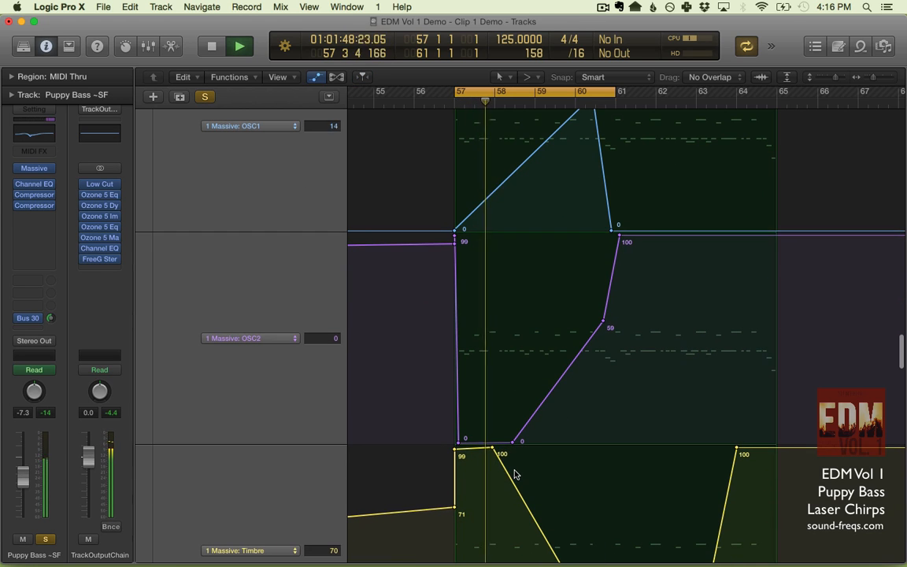
{"action": "left_click_drag", "start_coordinate": [635, 240], "coordinate": [630, 487]}
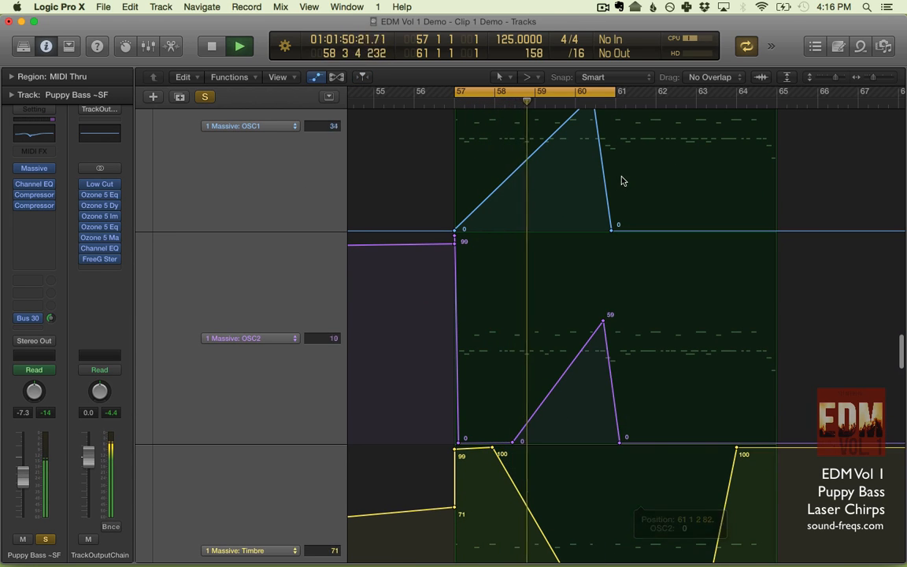
{"action": "left_click", "coordinate": [640, 104]}
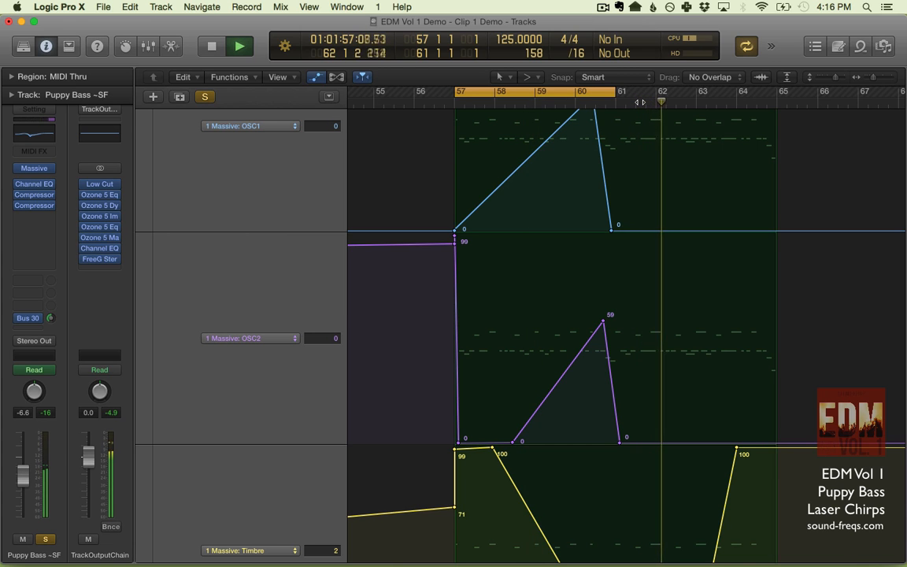
Undo the OSC2 automation changes and replay bars 57–61.
{"action": "key", "text": "space"}
{"action": "key", "text": "super+z"}
{"action": "key", "text": "super+z"}
{"action": "key", "text": "space"}
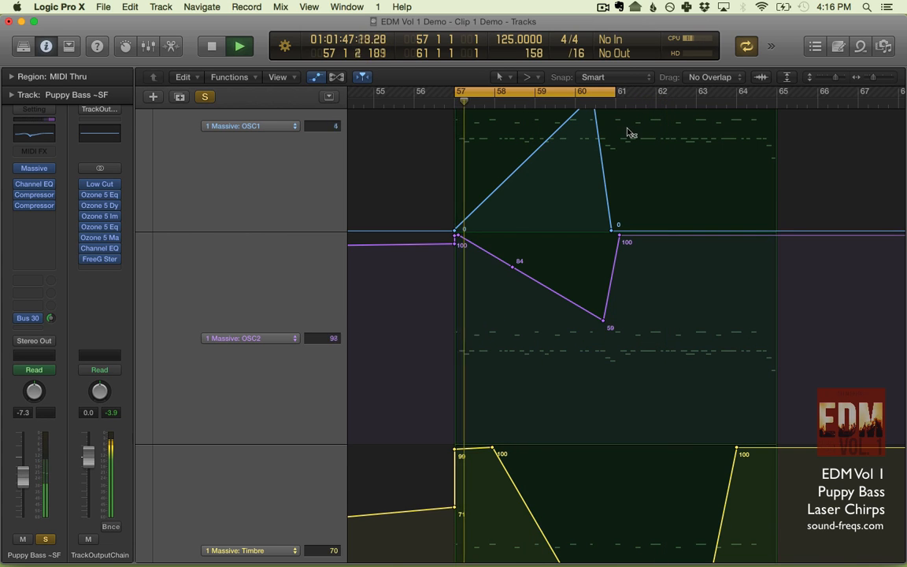
Extend the cycle range to about bar 65 and replay from bar 57 to hear the Timbre automation.
{"action": "scroll", "coordinate": [583, 204], "scroll_direction": "down", "scroll_amount": 5}
{"action": "key", "text": "space"}
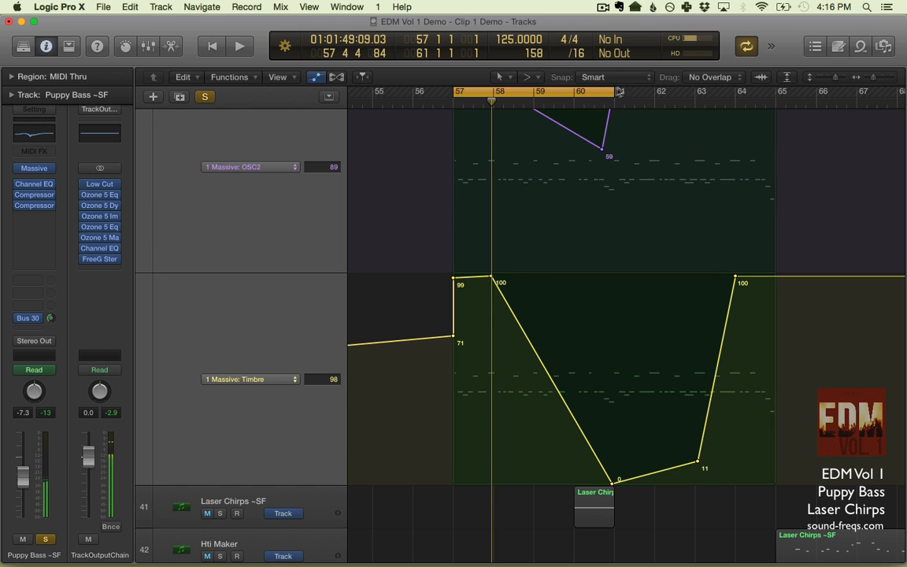
{"action": "left_click_drag", "start_coordinate": [611, 89], "coordinate": [775, 89]}
{"action": "key", "text": "space"}
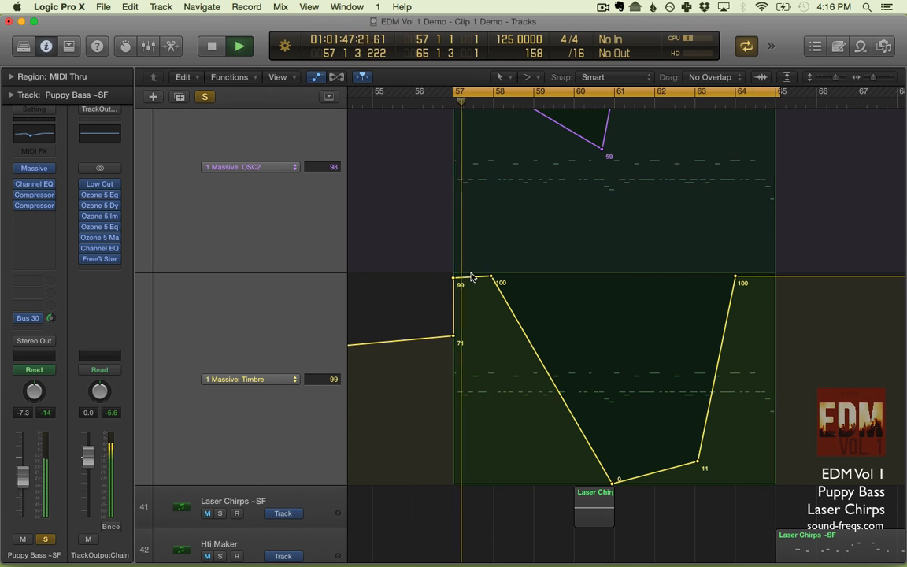
Lower the Timbre automation segment across bar 57 to 98 and 99, and set the cycle range to bars 58–63.
{"action": "left_click_drag", "start_coordinate": [477, 276], "coordinate": [492, 264]}
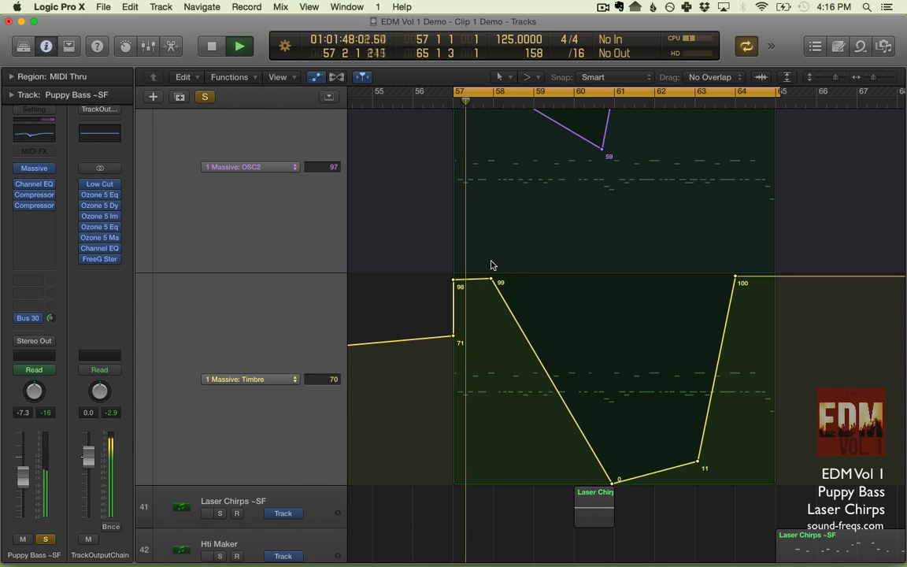
{"action": "key", "text": "space"}
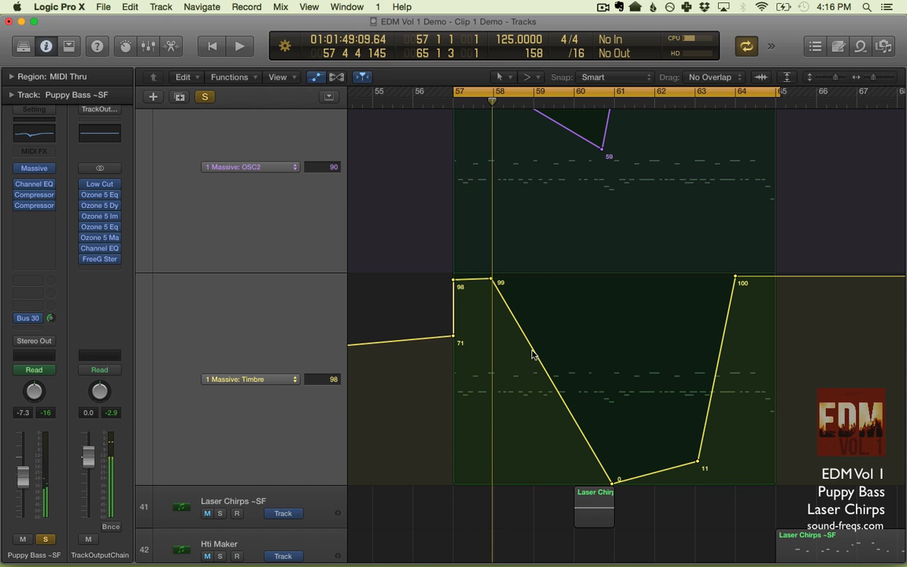
{"action": "left_click_drag", "start_coordinate": [496, 93], "coordinate": [695, 92]}
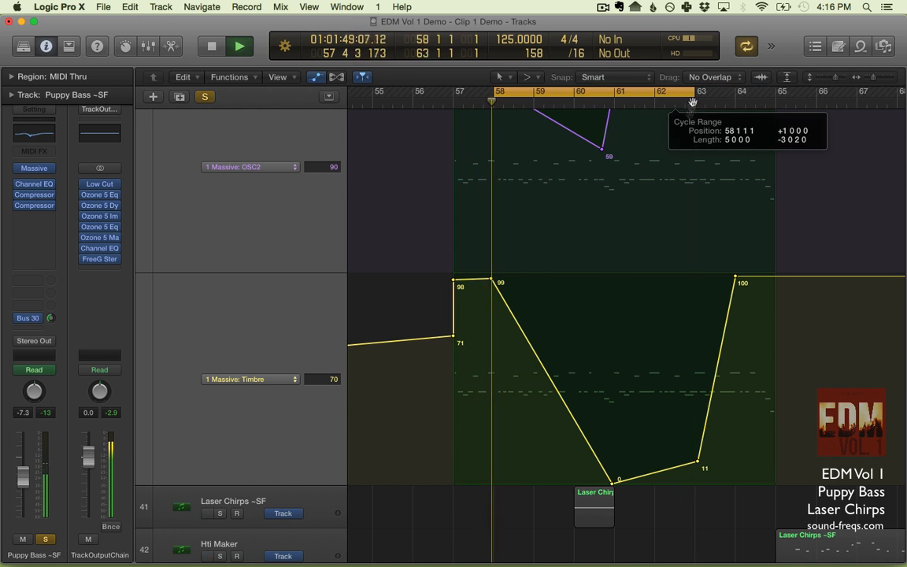
Try lowering the OSC2 automation between bars 57 and 59 to 7 and 0, and loop playback over bars 57–61.
{"action": "scroll", "coordinate": [607, 331], "scroll_direction": "up", "scroll_amount": 4}
{"action": "scroll", "coordinate": [608, 330], "scroll_direction": "down", "scroll_amount": 2}
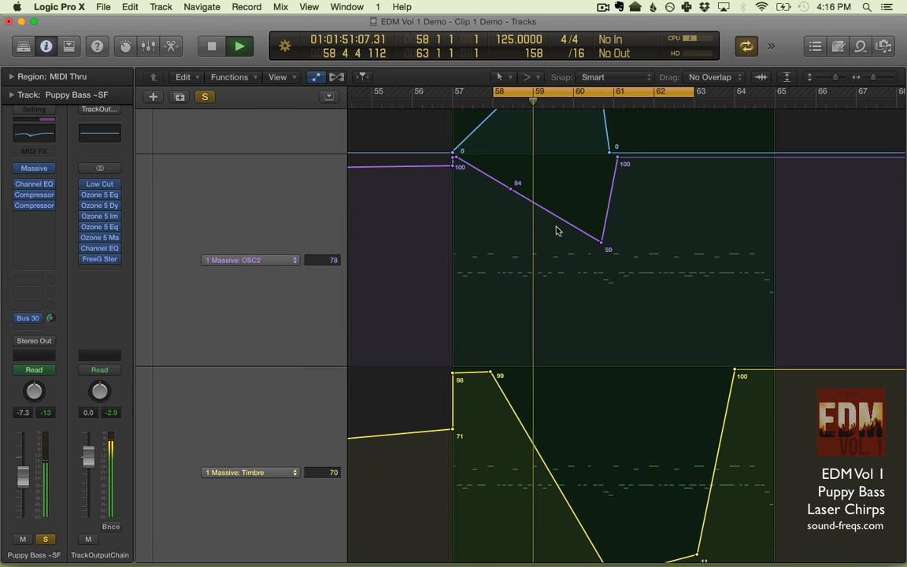
{"action": "key", "text": "space"}
{"action": "left_click_drag", "start_coordinate": [479, 173], "coordinate": [472, 430]}
{"action": "left_click_drag", "start_coordinate": [455, 89], "coordinate": [614, 93]}
{"action": "key", "text": "space"}
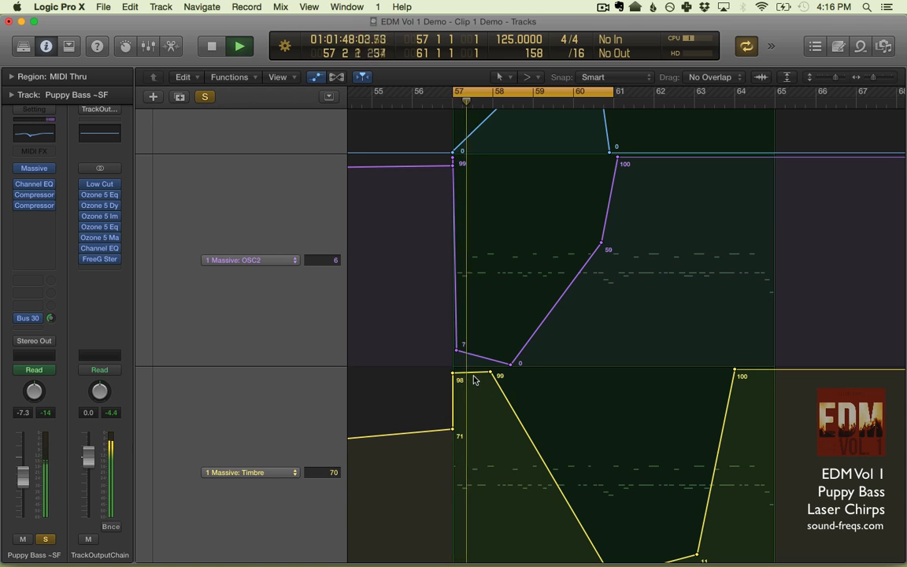
Try dropping Timbre across bar 57 to 0 and 1, then raising it from bar 58 to 61 to 99 and 98.
{"action": "left_click_drag", "start_coordinate": [474, 373], "coordinate": [475, 565]}
{"action": "scroll", "coordinate": [482, 466], "scroll_direction": "down", "scroll_amount": 8}
{"action": "left_click_drag", "start_coordinate": [476, 380], "coordinate": [474, 419]}
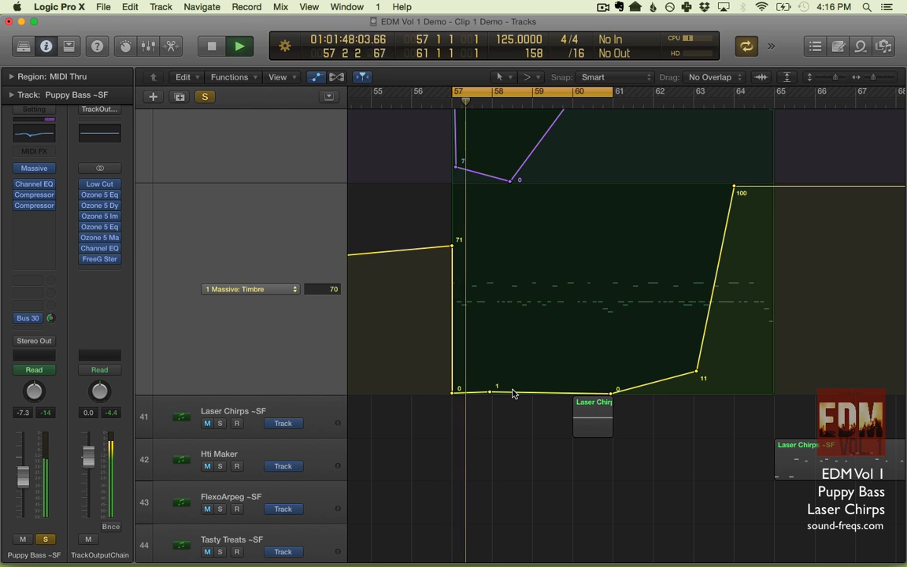
{"action": "left_click_drag", "start_coordinate": [513, 393], "coordinate": [504, 190]}
{"action": "left_click", "coordinate": [452, 393]}
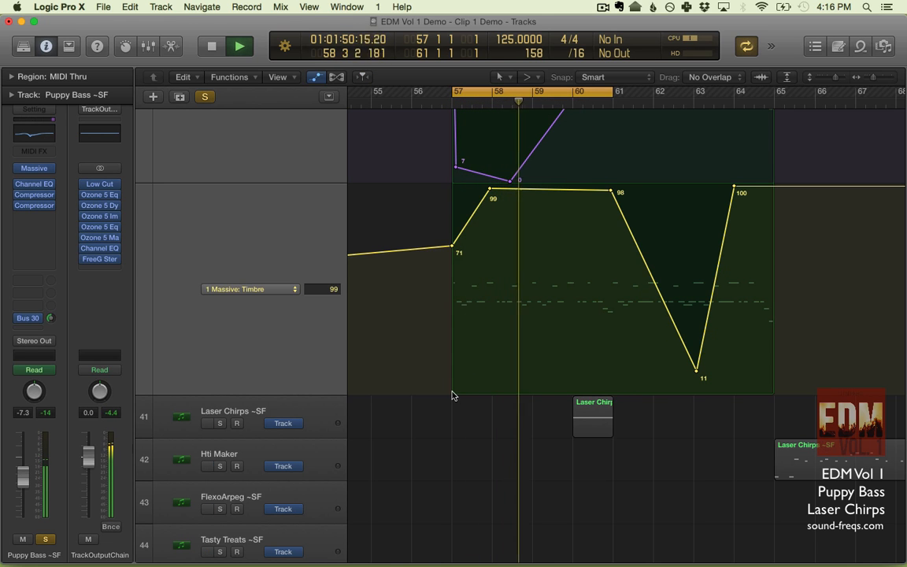
Undo the latest Timbre and OSC2 automation changes.
{"action": "key", "text": "super+z"}
{"action": "key", "text": "super+z"}
{"action": "key", "text": "super+z"}
{"action": "key", "text": "super+z"}
{"action": "key", "text": "super+z"}
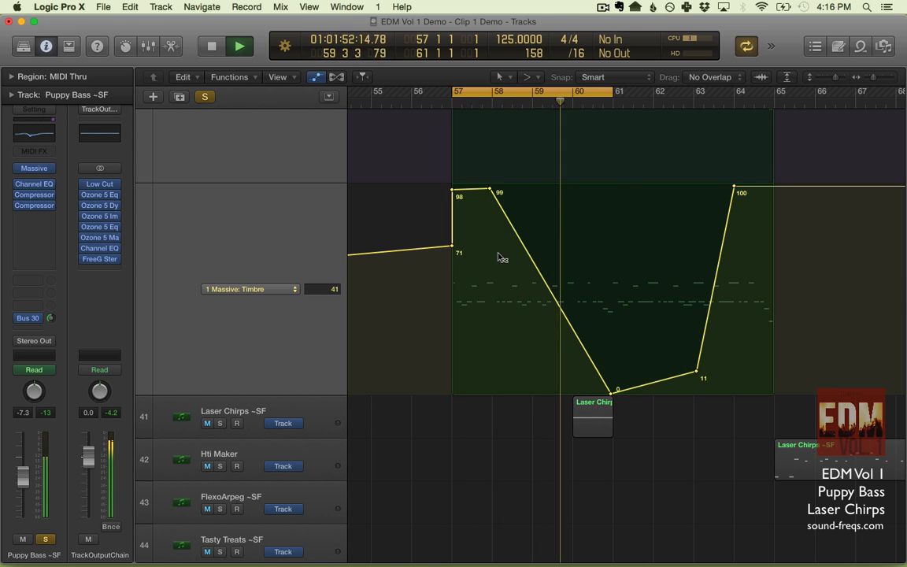
Restart playback and set the cycle range to bars 61–65.
{"action": "scroll", "coordinate": [499, 254], "scroll_direction": "up", "scroll_amount": 5}
{"action": "key", "text": "space"}
{"action": "left_click", "coordinate": [574, 93]}
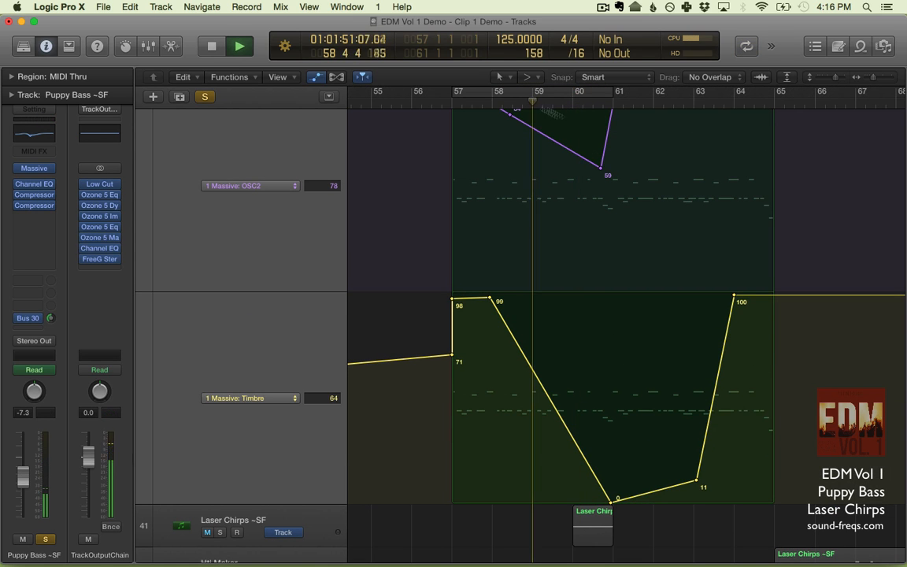
{"action": "left_click_drag", "start_coordinate": [563, 93], "coordinate": [718, 93]}
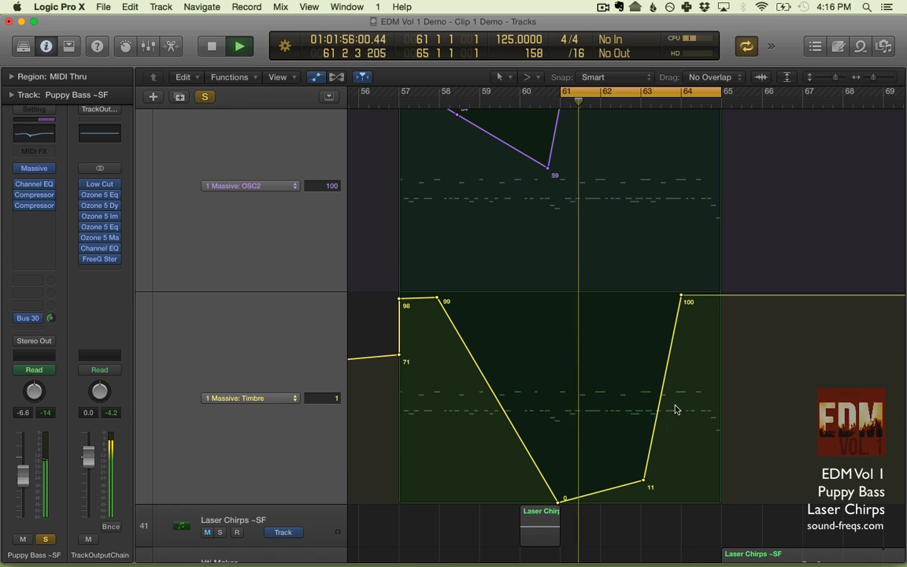
Try raising the Timbre segment between bars 61 and 63 to 89 and 100, then undo it and replay.
{"action": "left_click_drag", "start_coordinate": [622, 486], "coordinate": [611, 317]}
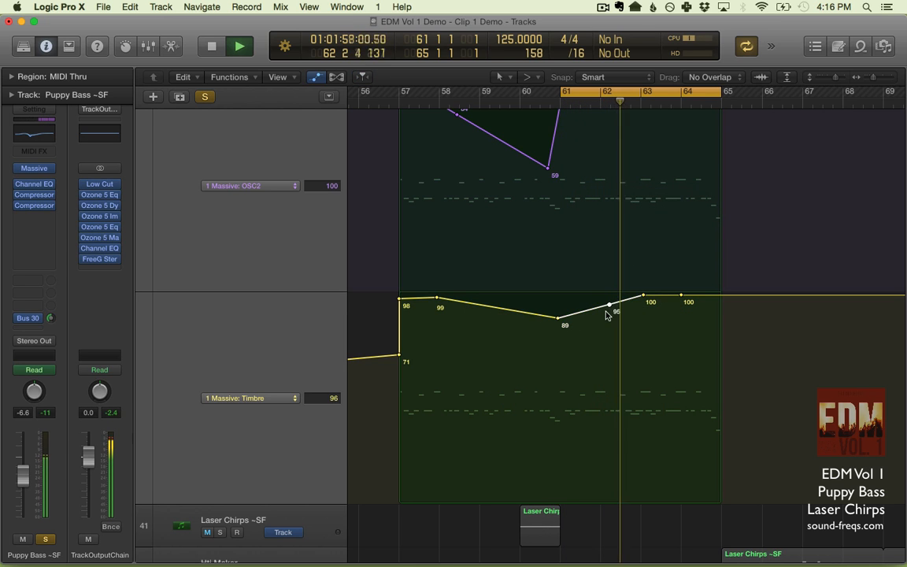
{"action": "key", "text": "ctrl+z"}
{"action": "key", "text": "space"}
{"action": "key", "text": "space"}
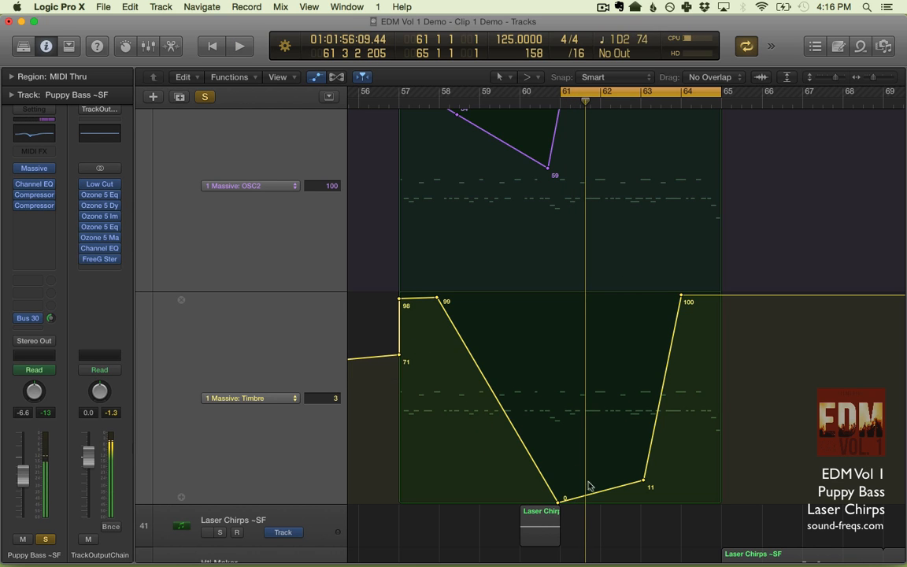
Raise the Timbre segment between bars 61 and 63, then bring it back down to 0 and 6.
{"action": "left_click", "coordinate": [559, 501]}
{"action": "left_click_drag", "start_coordinate": [592, 474], "coordinate": [590, 276]}
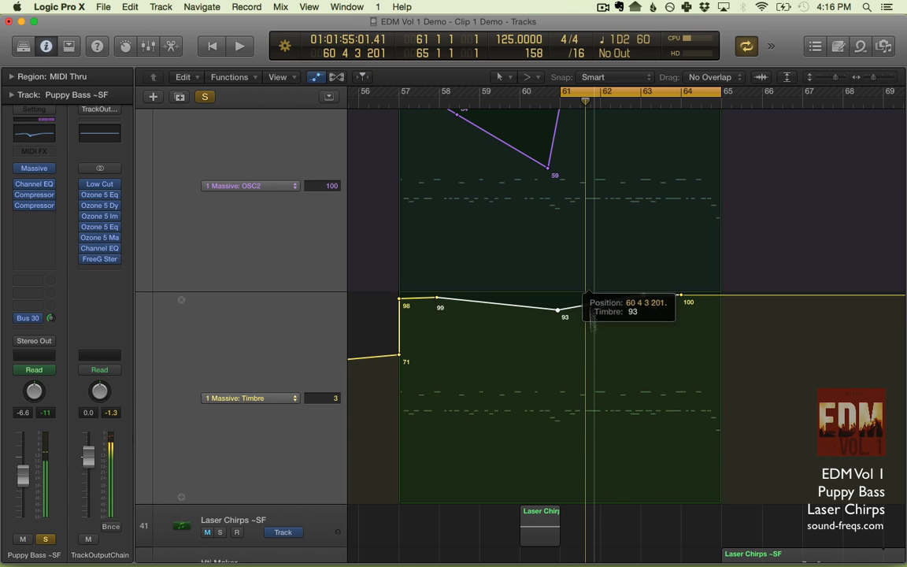
{"action": "left_click_drag", "start_coordinate": [592, 322], "coordinate": [596, 508]}
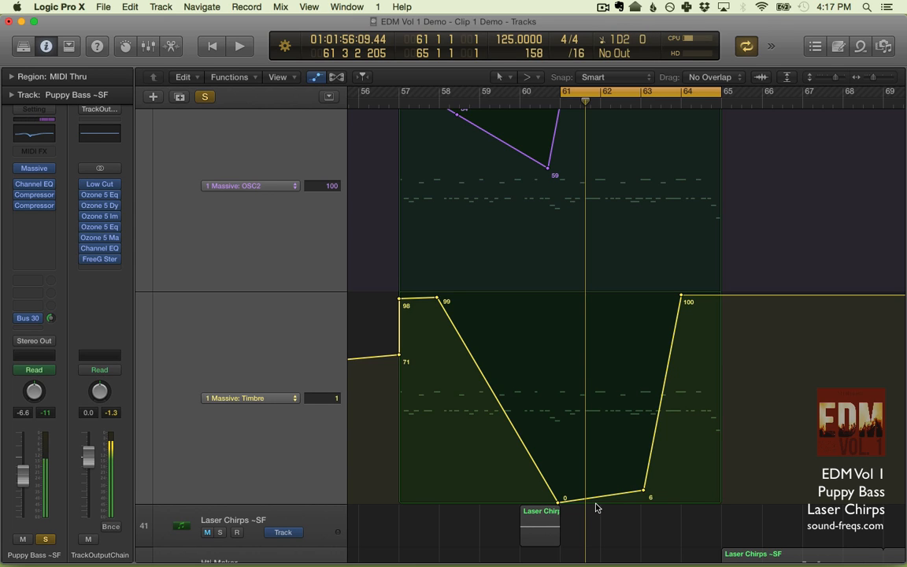
Play a short stretch of the loop, then set the cycle range to bars 57–65.
{"action": "scroll", "coordinate": [596, 529], "scroll_direction": "up", "scroll_amount": 10}
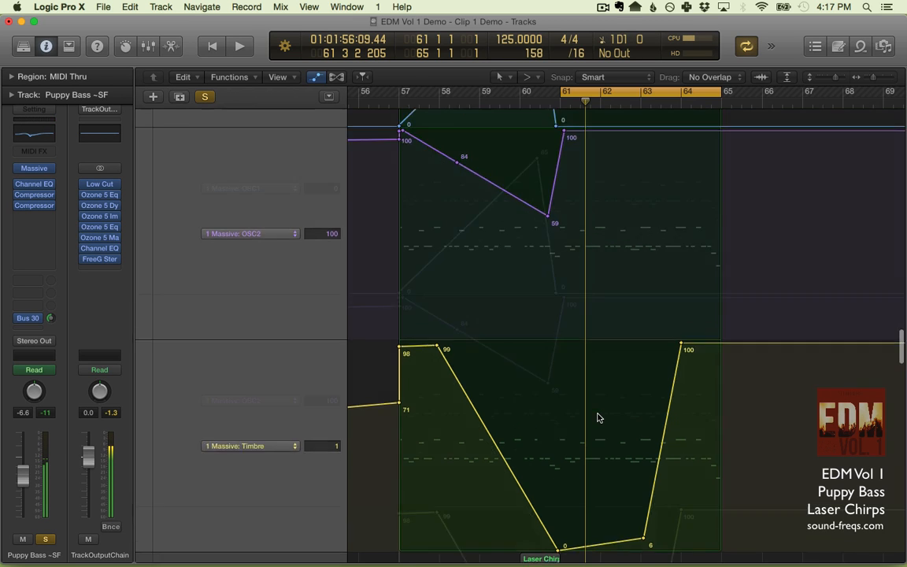
{"action": "key", "text": "space"}
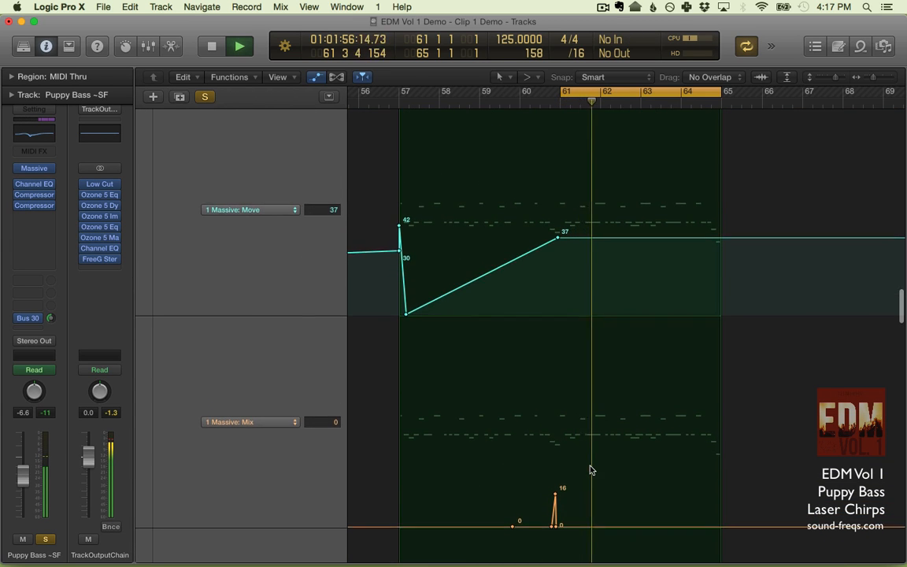
{"action": "scroll", "coordinate": [592, 470], "scroll_direction": "up", "scroll_amount": 10}
{"action": "key", "text": "space"}
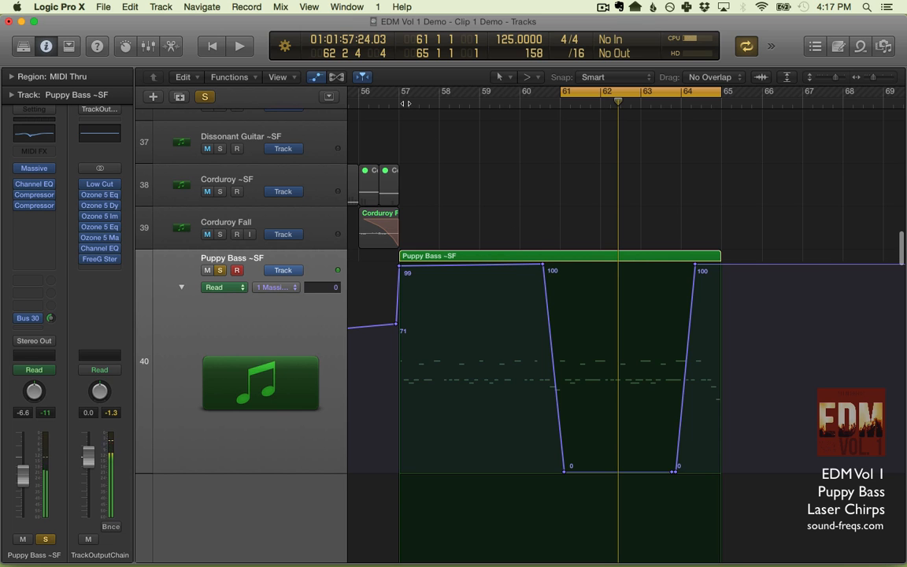
{"action": "left_click_drag", "start_coordinate": [405, 103], "coordinate": [724, 121]}
Examine the Puppy Bass automation lanes from Cutoff and Move down to Timbre and back up to Volume.
{"action": "scroll", "coordinate": [653, 241], "scroll_direction": "down", "scroll_amount": 8}
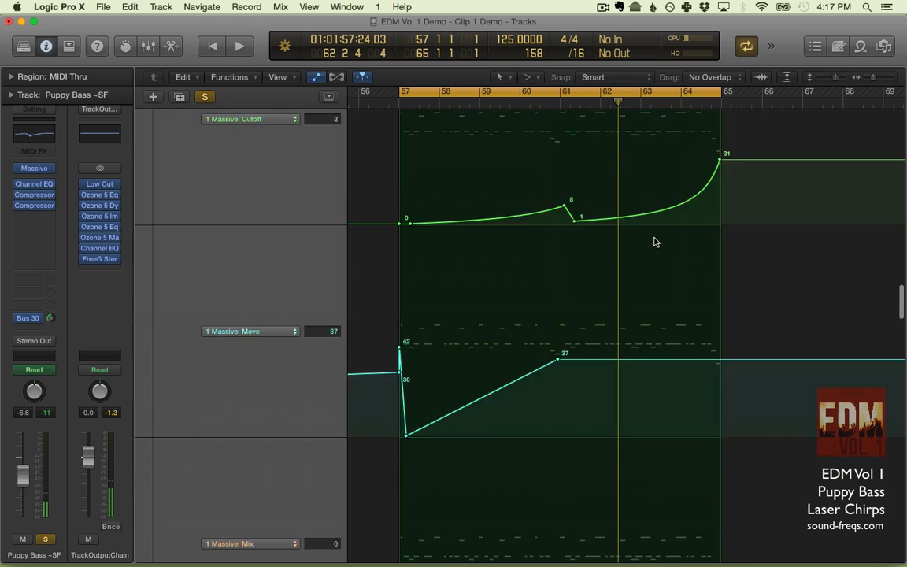
{"action": "scroll", "coordinate": [654, 241], "scroll_direction": "down", "scroll_amount": 15}
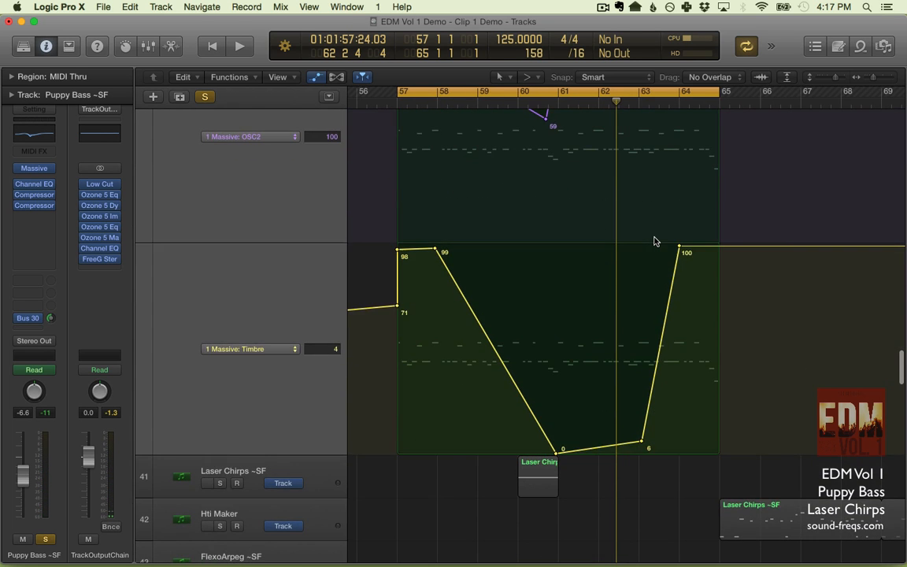
{"action": "scroll", "coordinate": [654, 241], "scroll_direction": "down", "scroll_amount": 5}
{"action": "scroll", "coordinate": [653, 242], "scroll_direction": "up", "scroll_amount": 10}
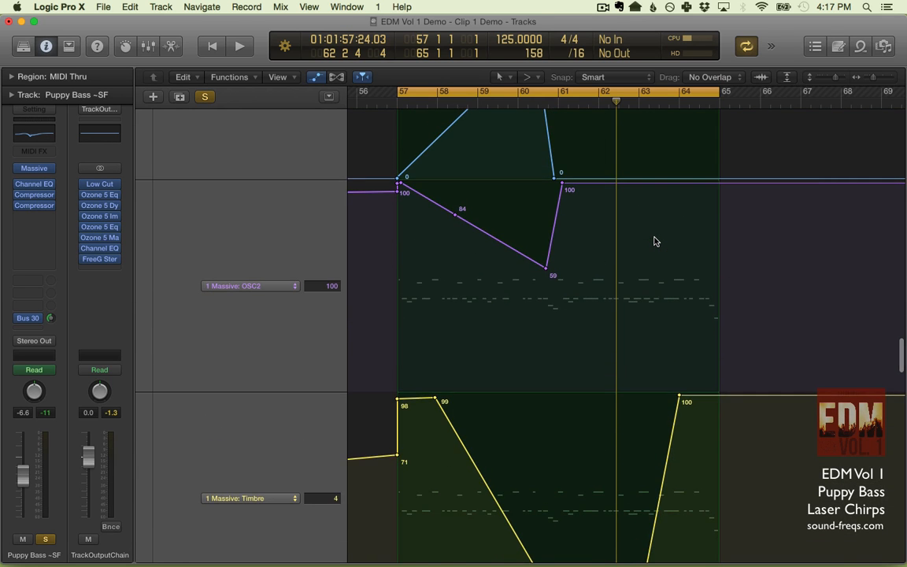
{"action": "scroll", "coordinate": [654, 242], "scroll_direction": "up", "scroll_amount": 15}
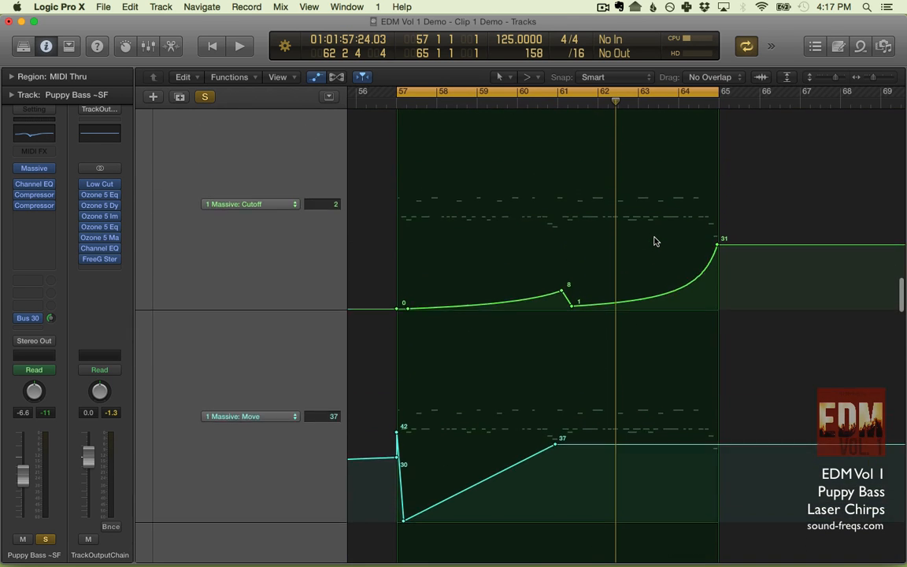
{"action": "scroll", "coordinate": [653, 242], "scroll_direction": "up", "scroll_amount": 15}
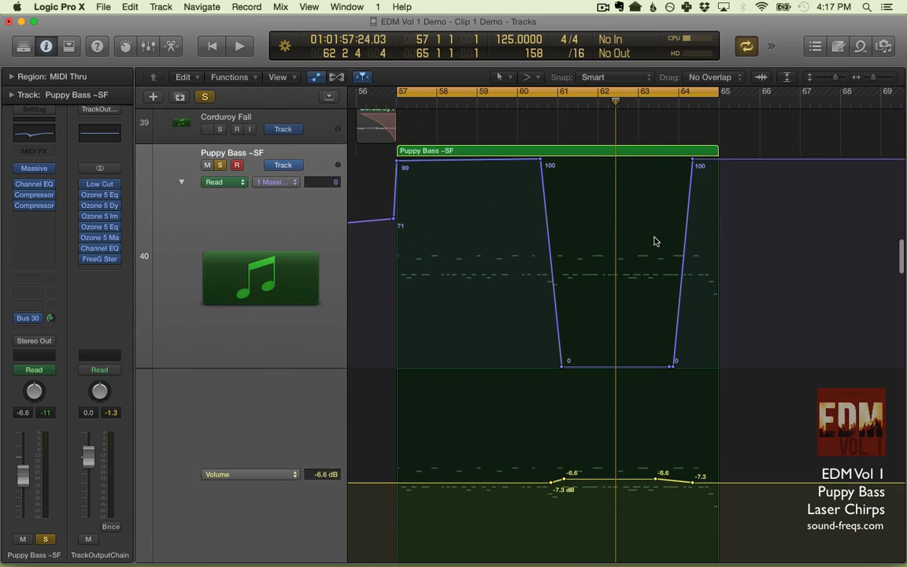
{"action": "scroll", "coordinate": [654, 242], "scroll_direction": "up", "scroll_amount": 4}
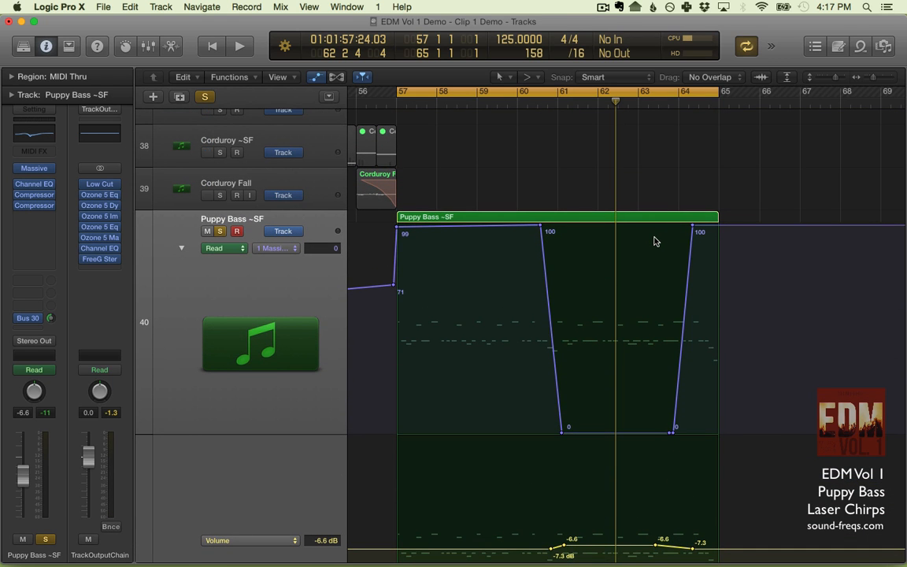
{"action": "scroll", "coordinate": [653, 242], "scroll_direction": "down", "scroll_amount": 4}
{"action": "scroll", "coordinate": [654, 242], "scroll_direction": "up", "scroll_amount": 3}
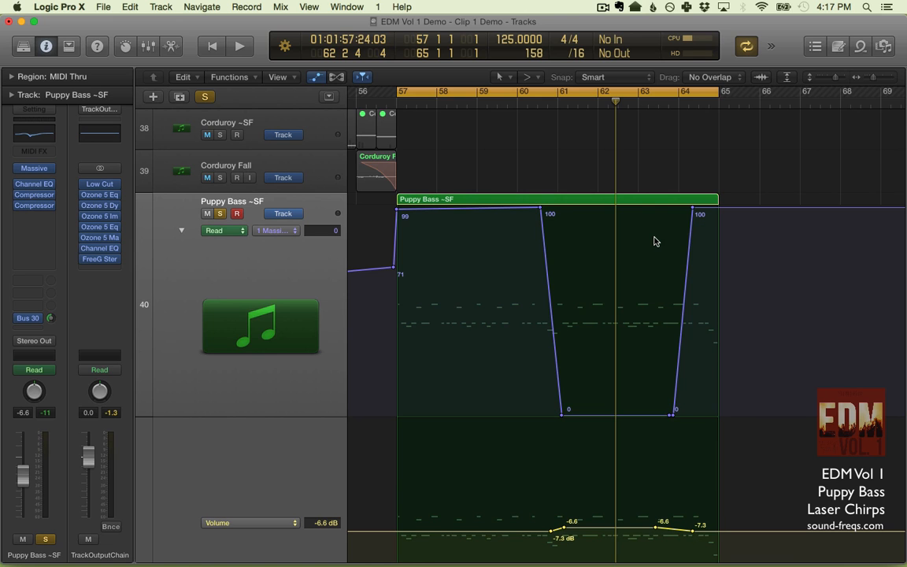
Start playback, lower the first Puppy Bass automation lane between bars 57 and 60, and raise the Cutoff curve to 11 and 19.
{"action": "key", "text": "space"}
{"action": "left_click_drag", "start_coordinate": [488, 214], "coordinate": [480, 380]}
{"action": "scroll", "coordinate": [492, 315], "scroll_direction": "down", "scroll_amount": 12}
{"action": "scroll", "coordinate": [482, 346], "scroll_direction": "down", "scroll_amount": 15}
{"action": "scroll", "coordinate": [479, 380], "scroll_direction": "down", "scroll_amount": 12}
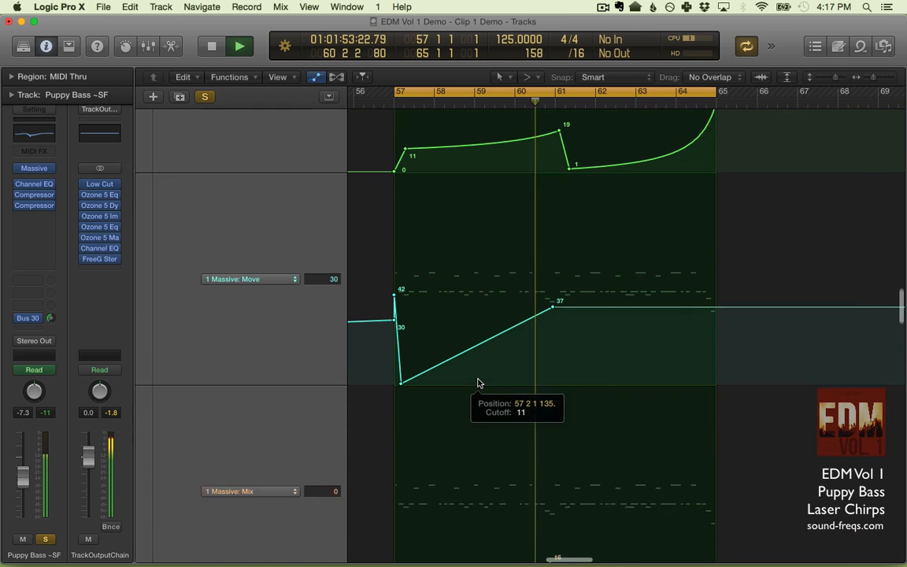
Raise the Move ramp between bars 57 and 61, and raise Mix to 39 up to just before bar 60.
{"action": "left_click_drag", "start_coordinate": [491, 323], "coordinate": [467, 160]}
{"action": "scroll", "coordinate": [467, 159], "scroll_direction": "down", "scroll_amount": 12}
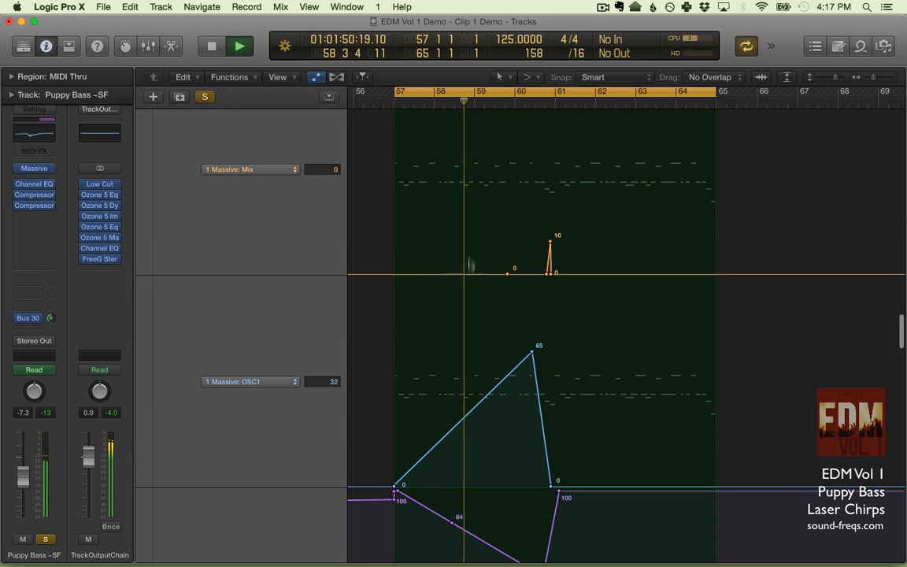
{"action": "left_click_drag", "start_coordinate": [471, 265], "coordinate": [476, 193]}
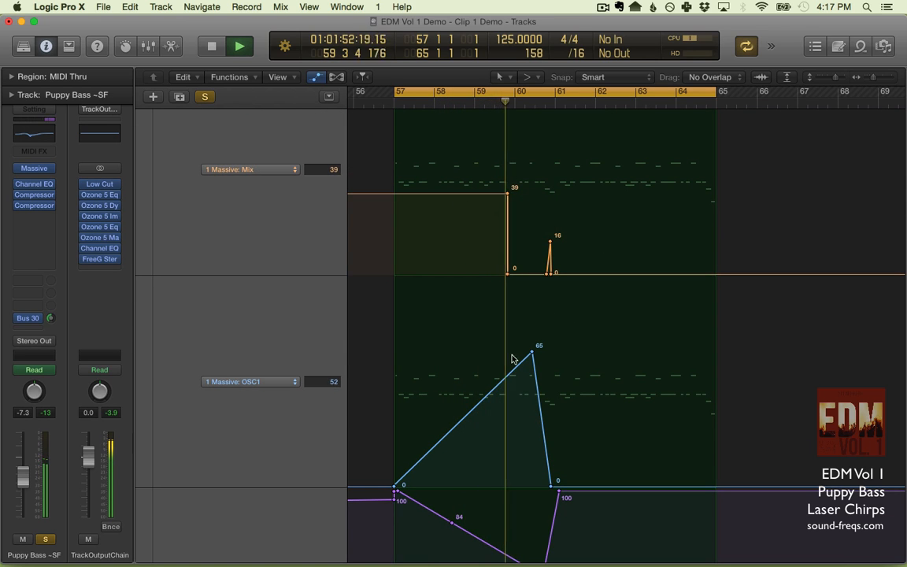
Lower the OSC1 peak before bar 61 to 46, and reshape OSC2 between bars 57 and 61 to 45, 29, 27 and 21.
{"action": "left_click_drag", "start_coordinate": [484, 400], "coordinate": [483, 432]}
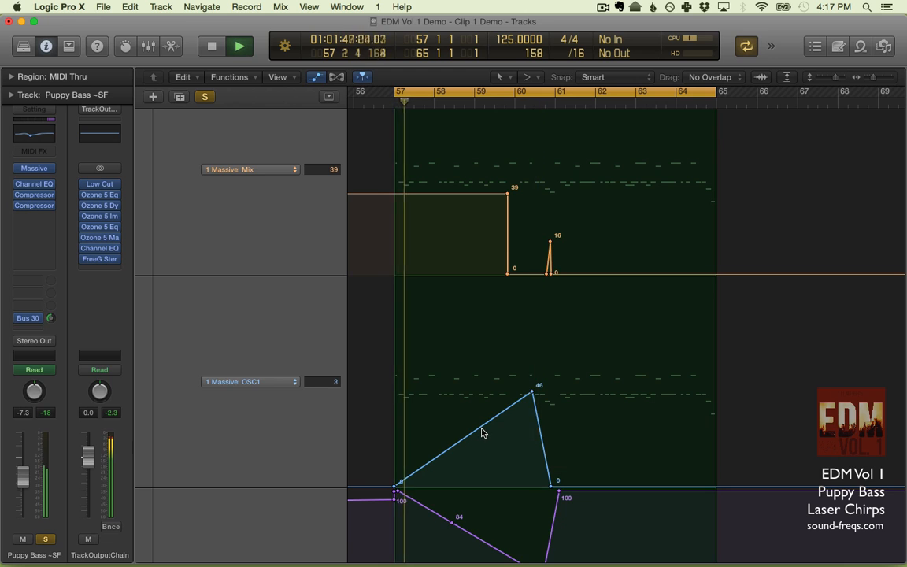
{"action": "scroll", "coordinate": [483, 433], "scroll_direction": "down", "scroll_amount": 5}
{"action": "left_click_drag", "start_coordinate": [421, 230], "coordinate": [405, 334]}
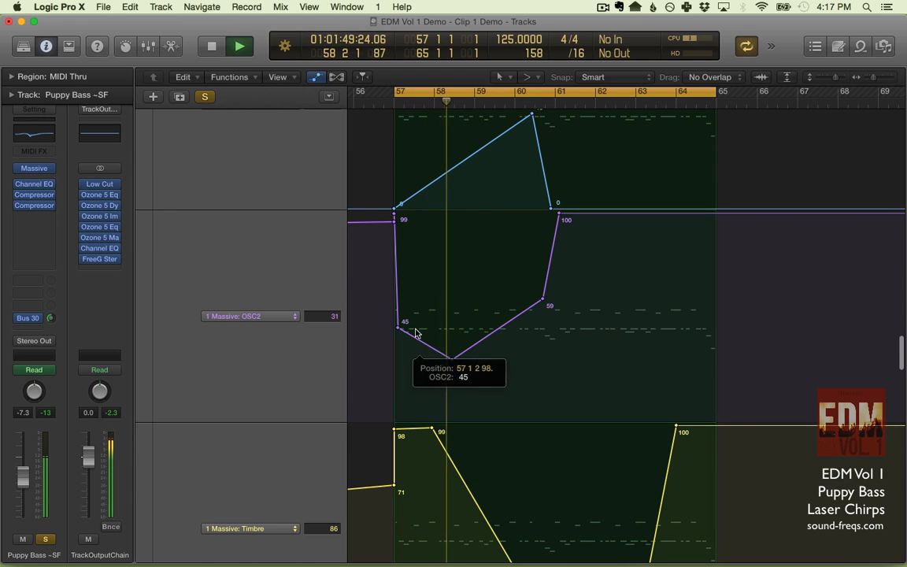
{"action": "left_click_drag", "start_coordinate": [511, 320], "coordinate": [511, 364]}
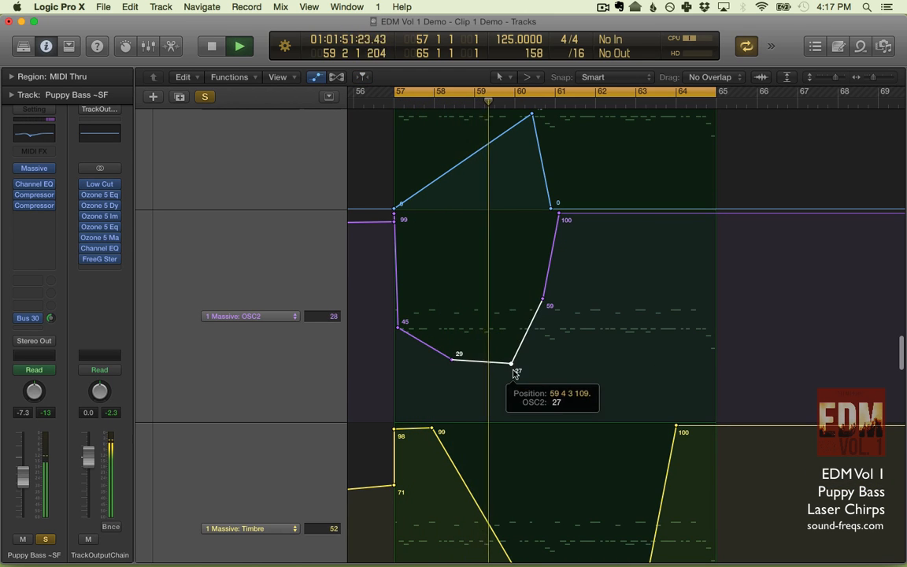
{"action": "scroll", "coordinate": [518, 301], "scroll_direction": "down", "scroll_amount": 1}
{"action": "left_click_drag", "start_coordinate": [542, 230], "coordinate": [540, 308]}
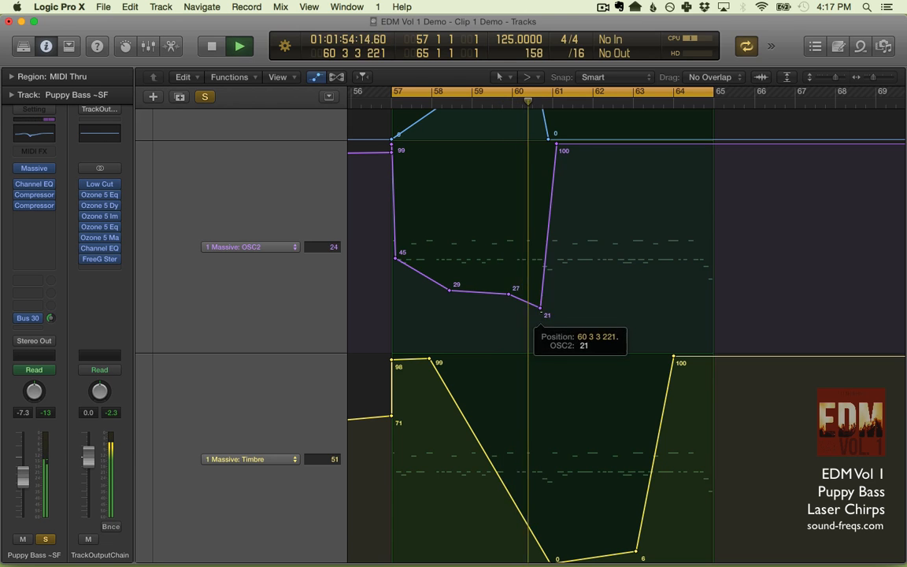
{"action": "scroll", "coordinate": [544, 285], "scroll_direction": "down", "scroll_amount": 2}
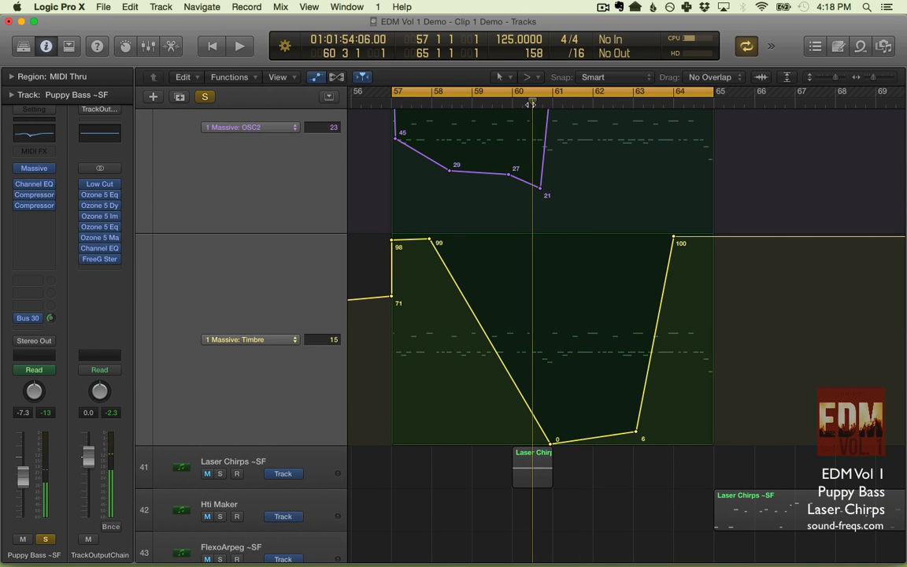
{"action": "key", "text": "space"}
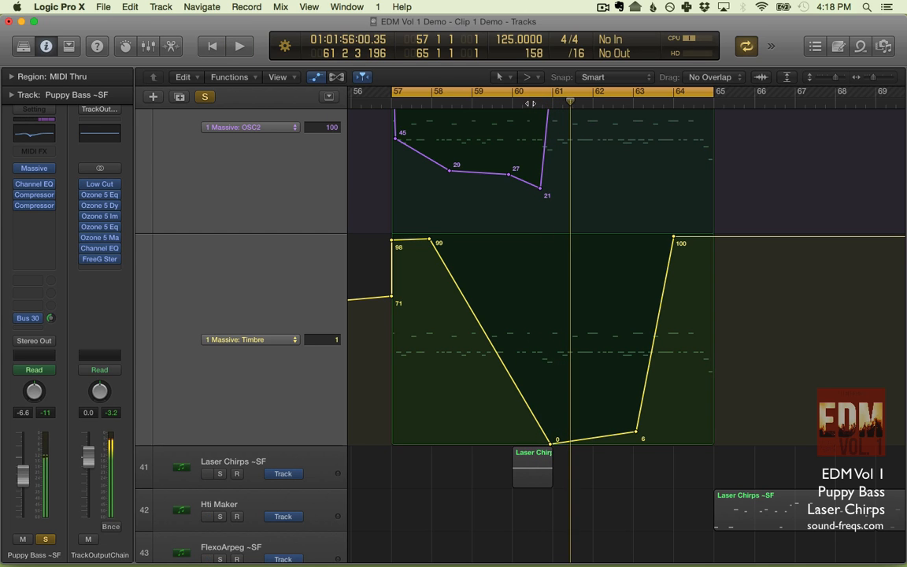
Insert a Space Designer reverb in the free effect slot after the compressors on the Puppy Bass channel.
{"action": "left_click", "coordinate": [34, 216]}
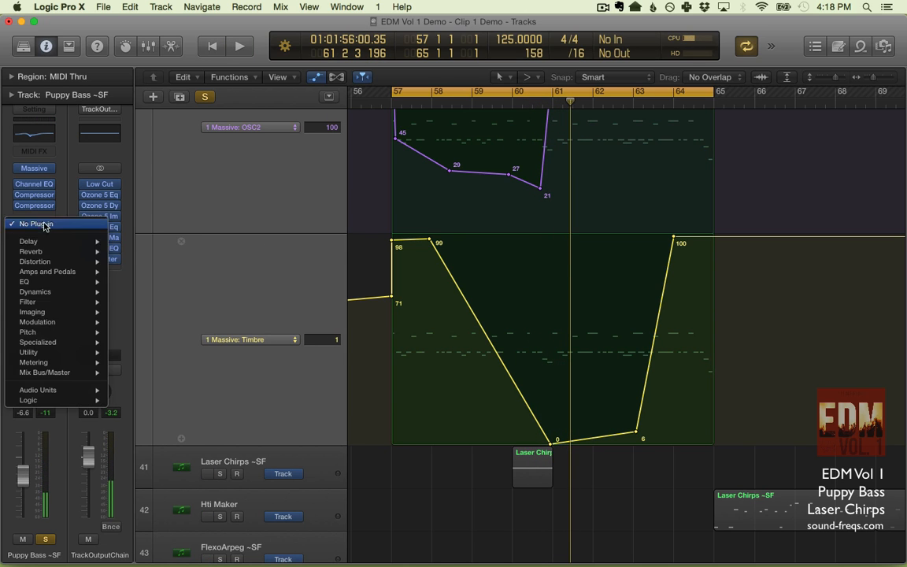
{"action": "mouse_move", "coordinate": [44, 251]}
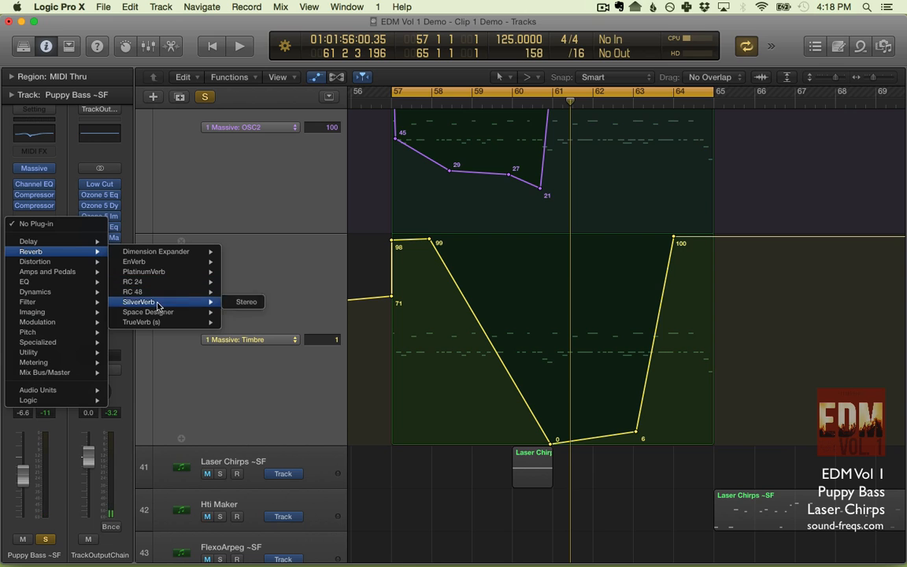
{"action": "left_click", "coordinate": [244, 311]}
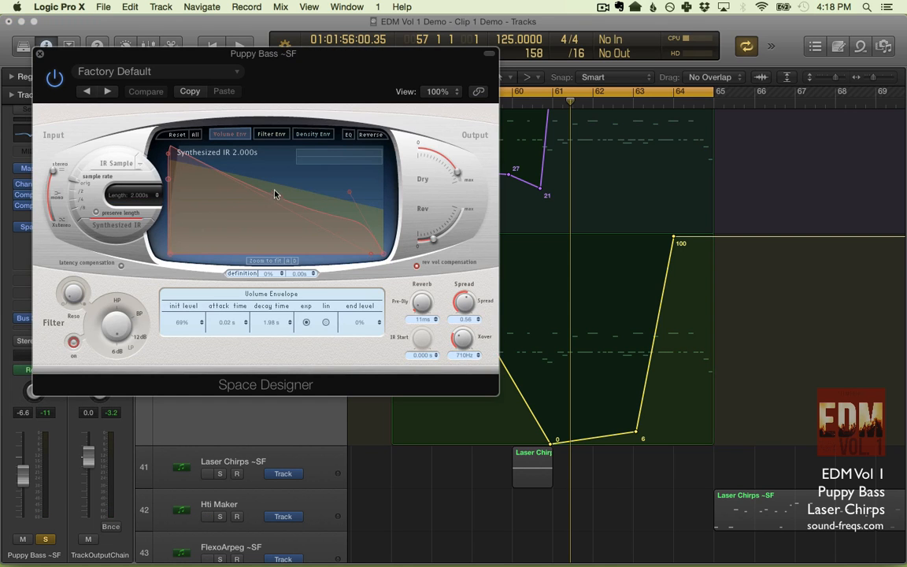
Load the 1.5s Plasterhall medium-space hall preset in Space Designer and lower its reverb output level.
{"action": "left_click", "coordinate": [118, 71]}
{"action": "mouse_move", "coordinate": [165, 362]}
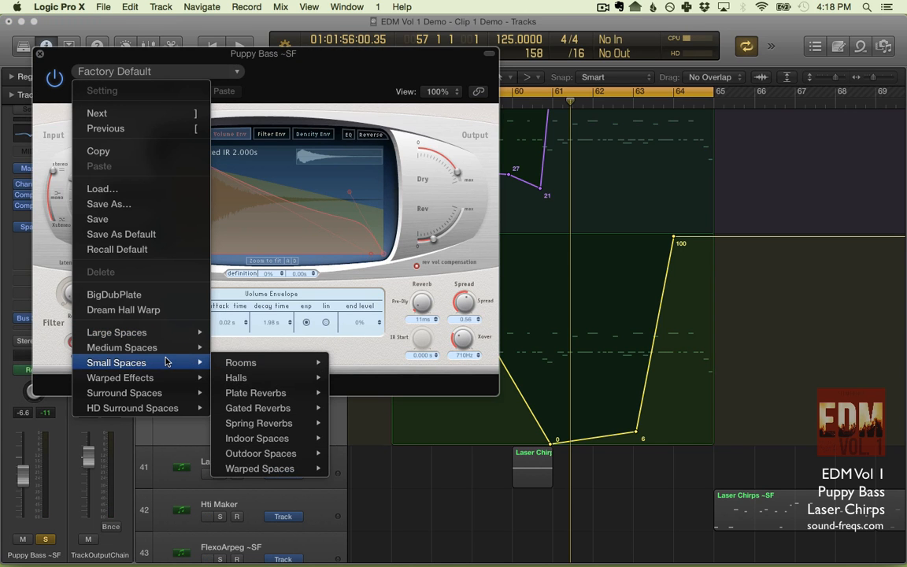
{"action": "mouse_move", "coordinate": [294, 363]}
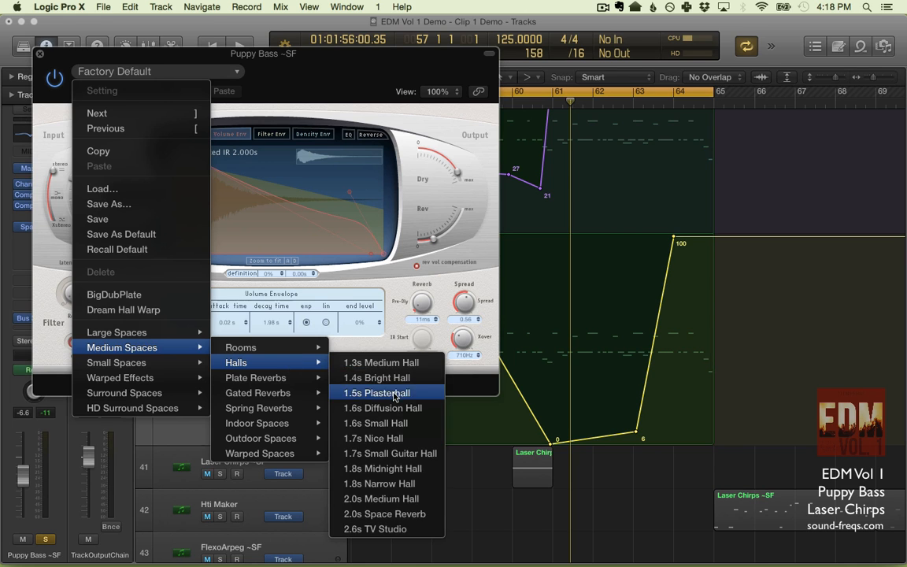
{"action": "left_click", "coordinate": [394, 394]}
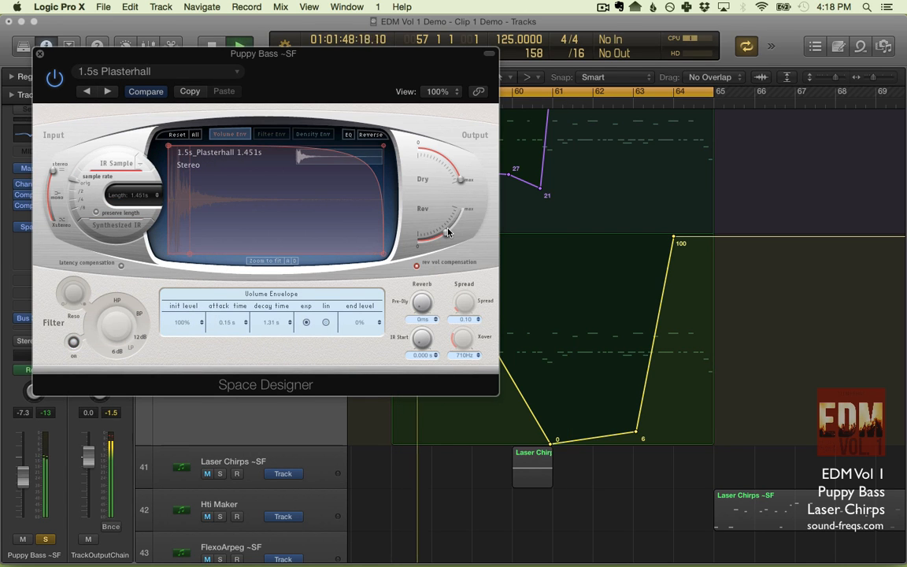
{"action": "left_click_drag", "start_coordinate": [447, 232], "coordinate": [448, 255]}
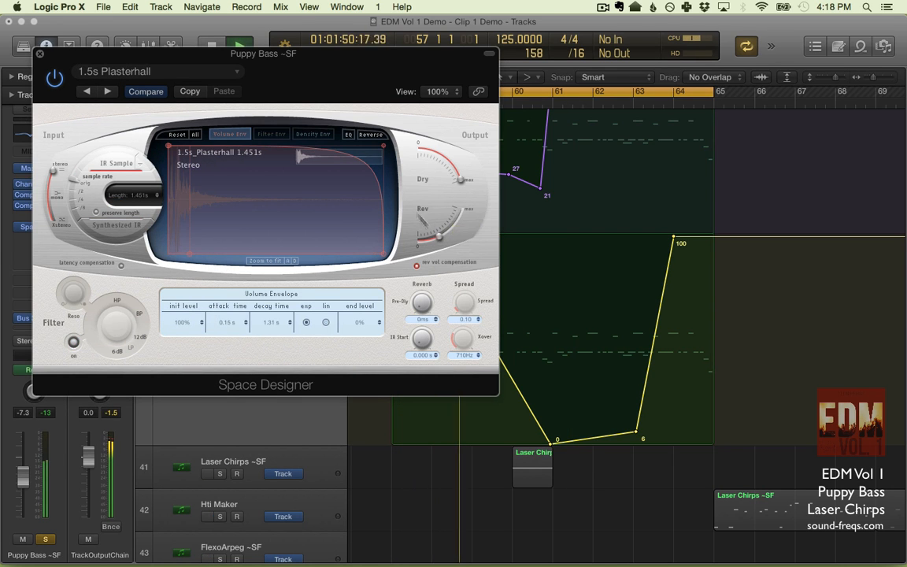
Check the reverb's EQ, and reshape its volume envelope with a steeper curve and a decay time of about 0.69 s.
{"action": "left_click", "coordinate": [348, 134]}
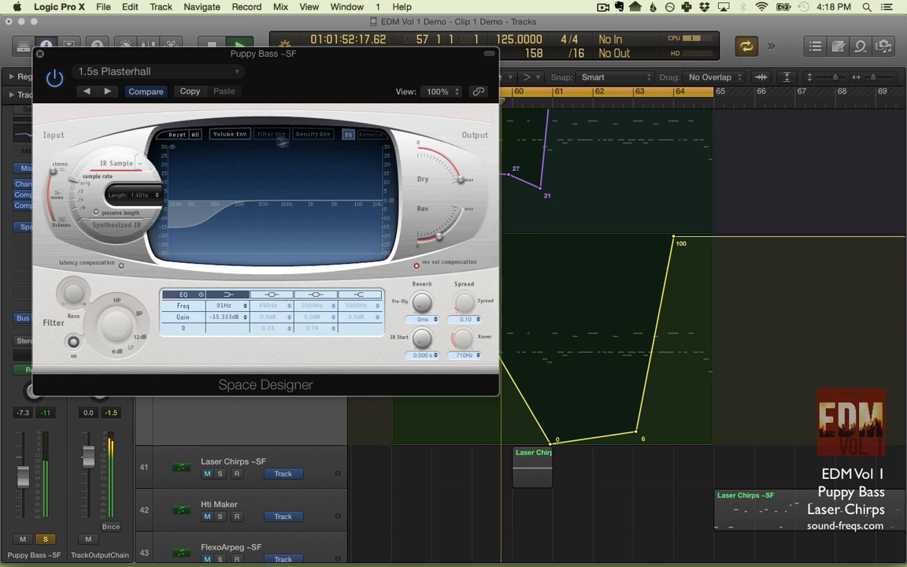
{"action": "left_click", "coordinate": [349, 133]}
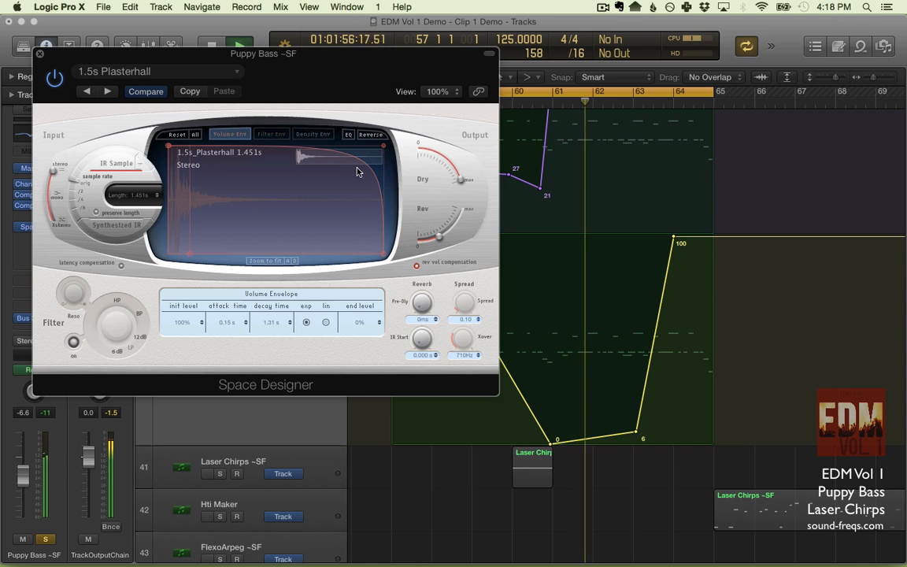
{"action": "left_click_drag", "start_coordinate": [379, 184], "coordinate": [250, 195]}
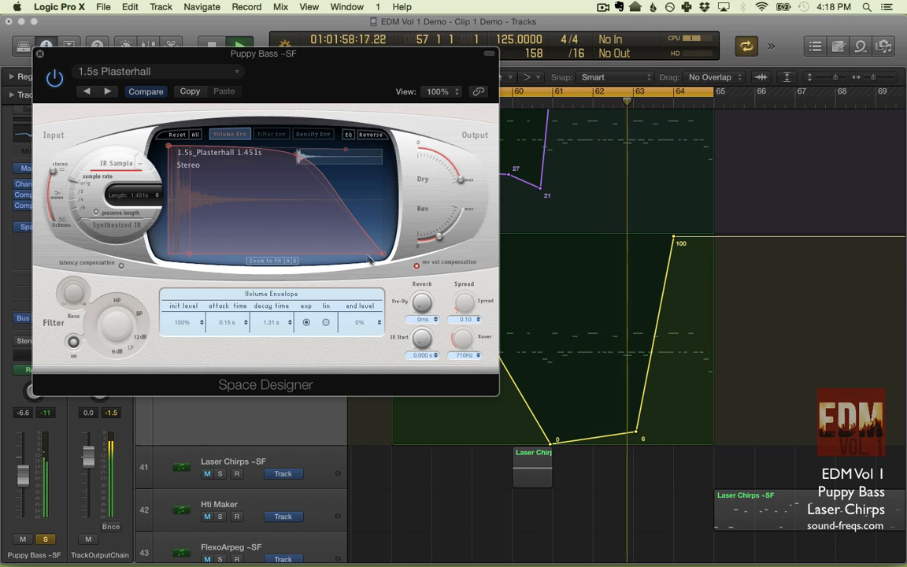
{"action": "left_click_drag", "start_coordinate": [368, 256], "coordinate": [293, 255]}
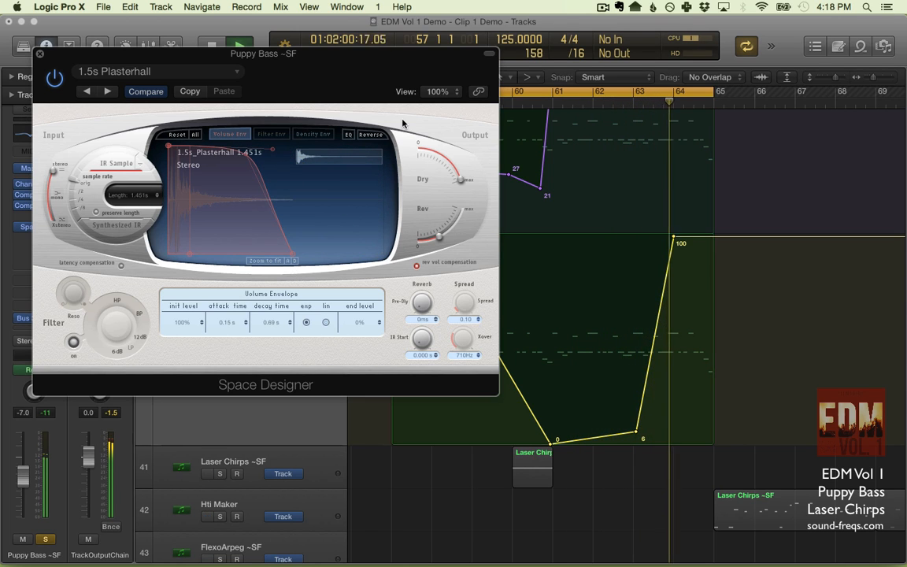
{"action": "left_click", "coordinate": [40, 53]}
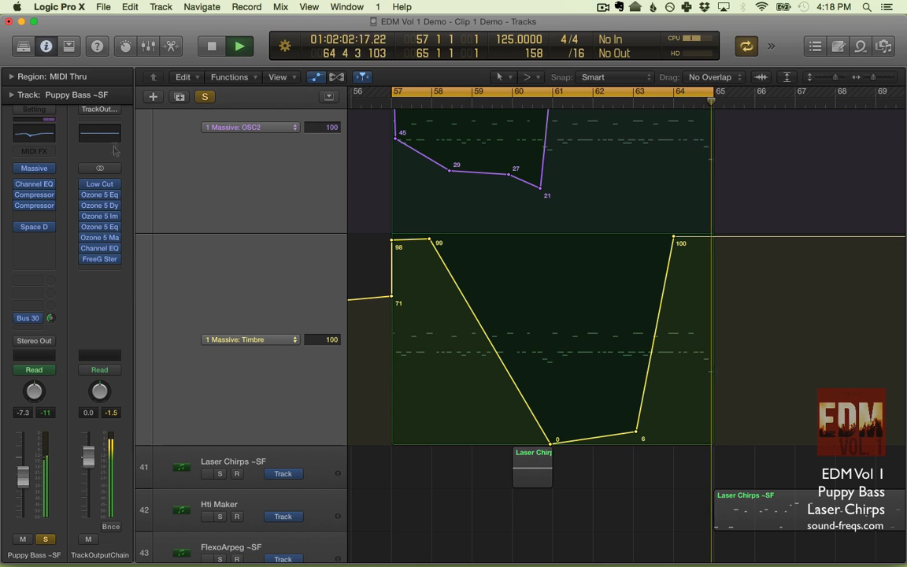
Review the Puppy Bass automation lanes from Timbre up to Volume with playback stopped, and hide the track automation.
{"action": "key", "text": "space"}
{"action": "scroll", "coordinate": [589, 323], "scroll_direction": "up", "scroll_amount": 3}
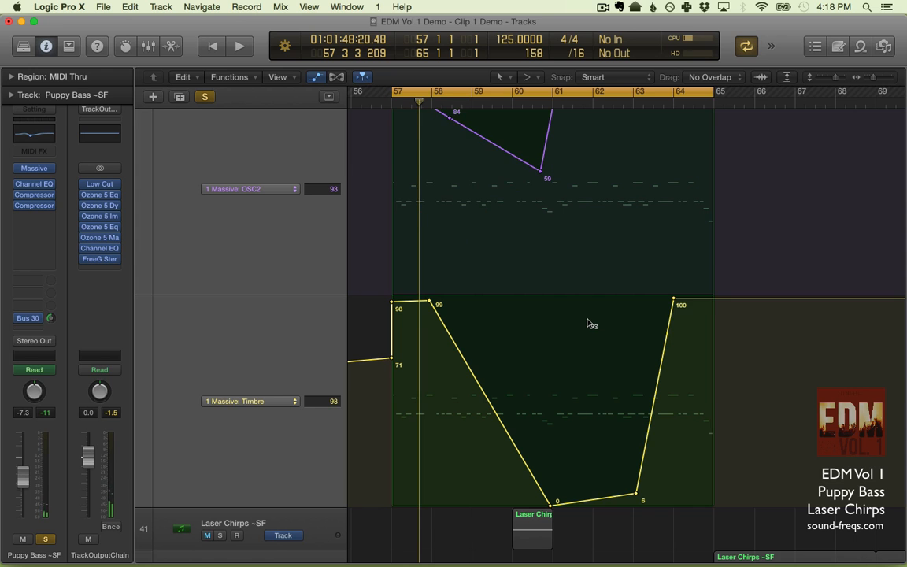
{"action": "scroll", "coordinate": [589, 322], "scroll_direction": "down", "scroll_amount": 3}
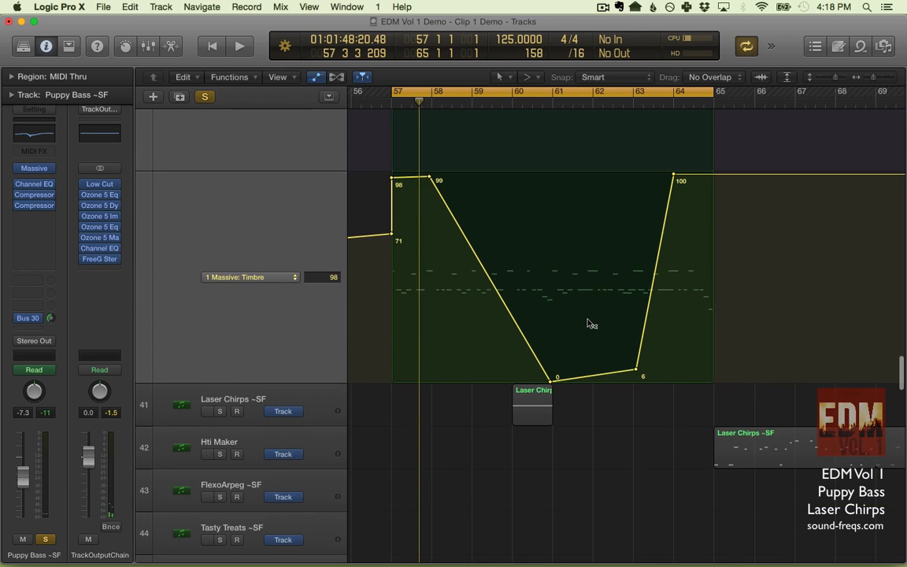
{"action": "scroll", "coordinate": [589, 323], "scroll_direction": "up", "scroll_amount": 10}
{"action": "scroll", "coordinate": [590, 323], "scroll_direction": "up", "scroll_amount": 10}
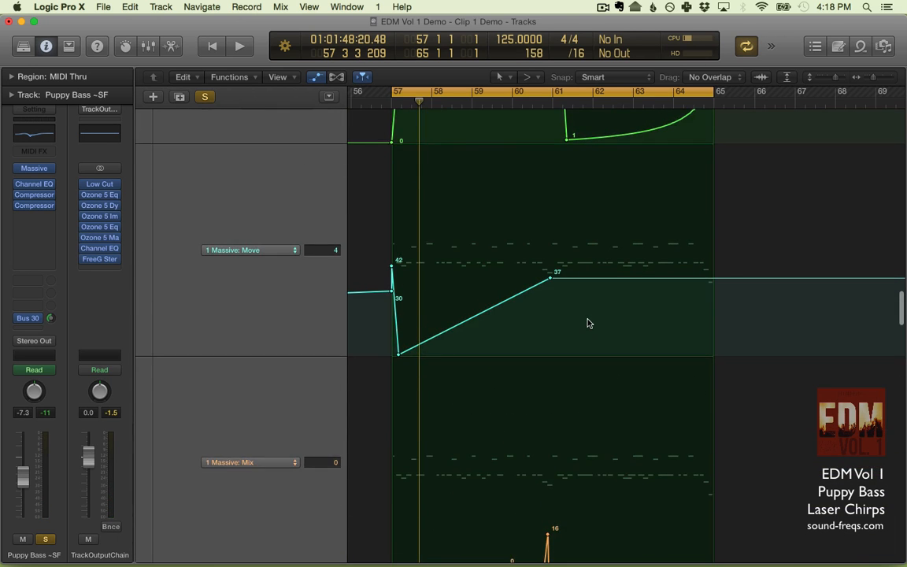
{"action": "scroll", "coordinate": [591, 323], "scroll_direction": "up", "scroll_amount": 8}
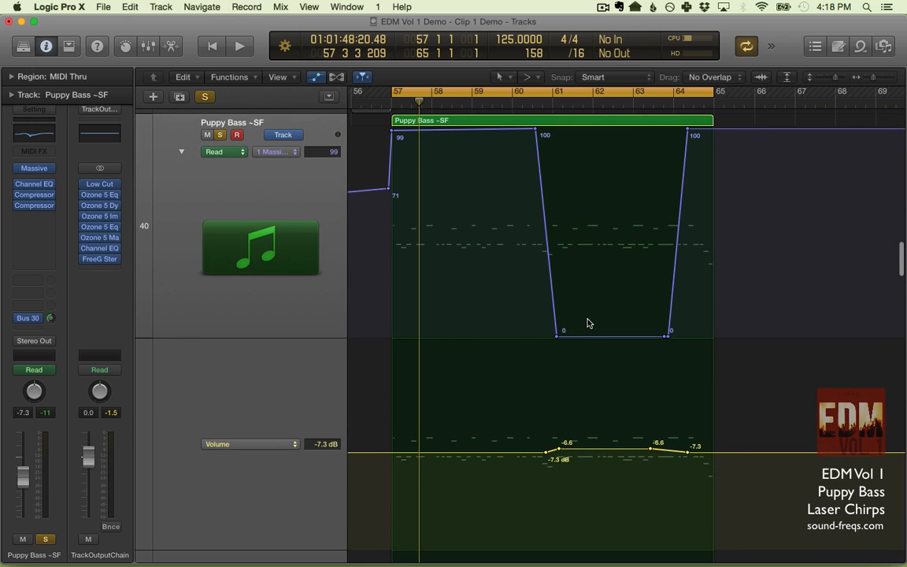
{"action": "scroll", "coordinate": [589, 323], "scroll_direction": "down", "scroll_amount": 10}
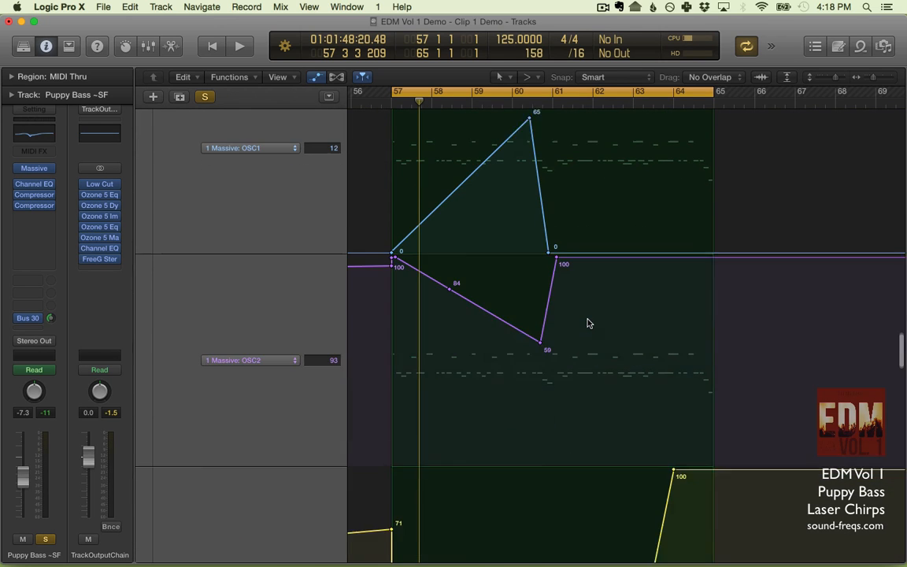
{"action": "scroll", "coordinate": [589, 323], "scroll_direction": "down", "scroll_amount": 3}
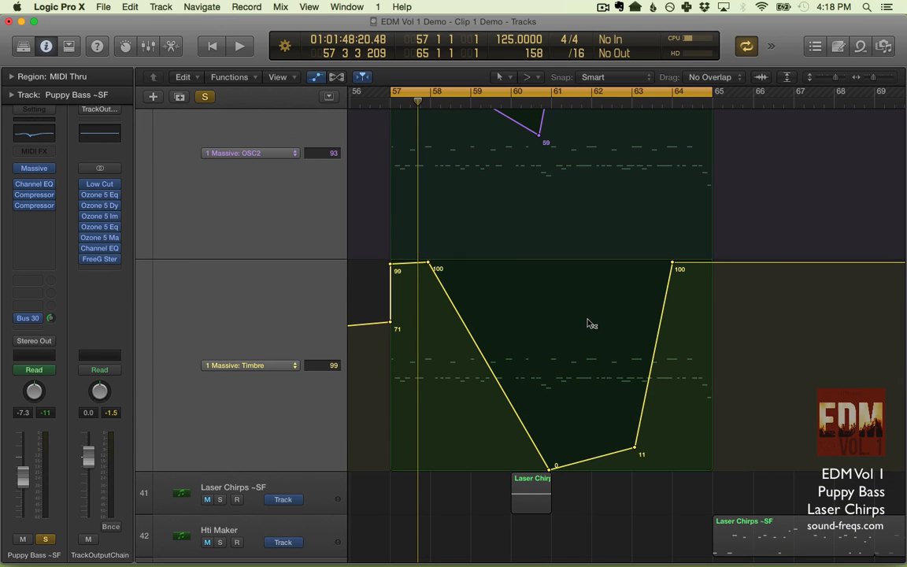
{"action": "scroll", "coordinate": [589, 323], "scroll_direction": "down", "scroll_amount": 10}
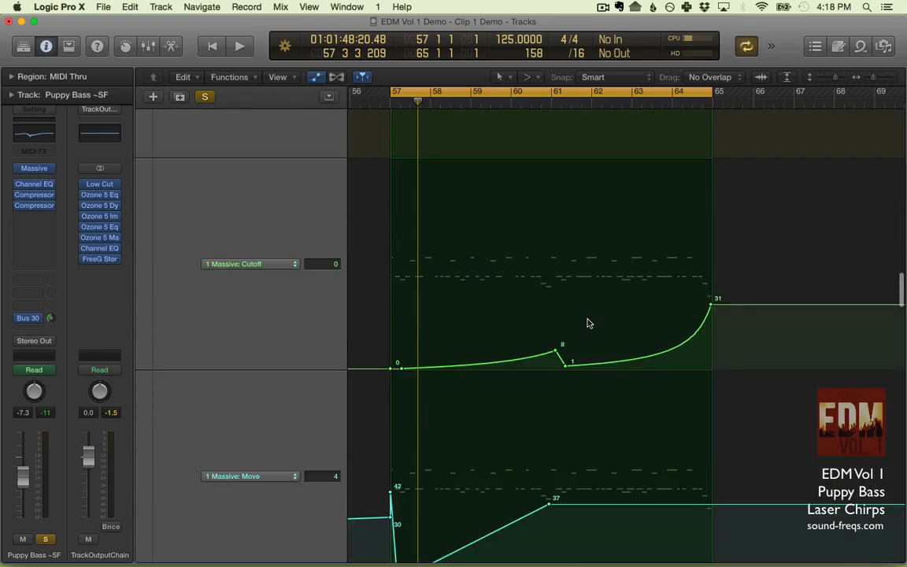
{"action": "key", "text": "a"}
{"action": "scroll", "coordinate": [587, 319], "scroll_direction": "up", "scroll_amount": 10}
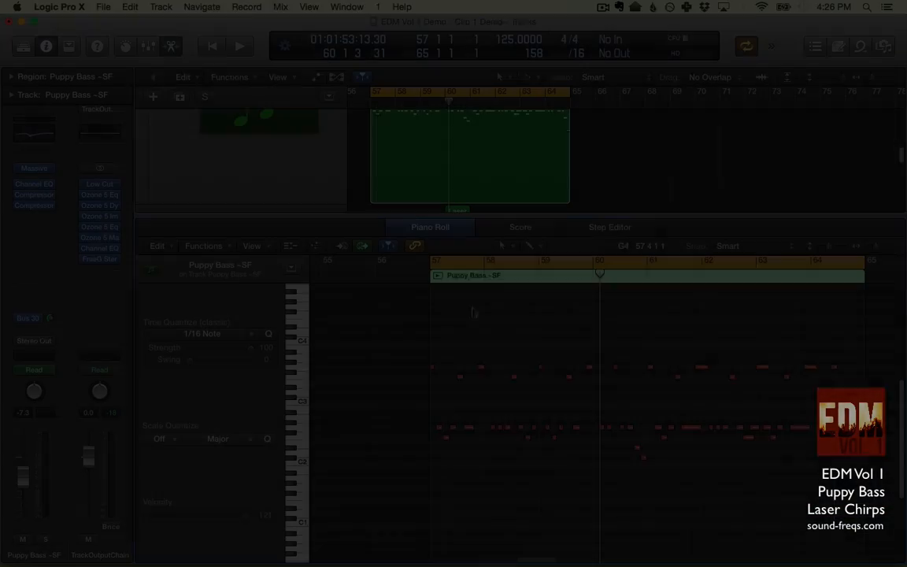
Frame the Puppy Bass notes from bar 57 to 65 in the Piano Roll, play them, and select all notes.
{"action": "scroll", "coordinate": [482, 355], "scroll_direction": "right", "scroll_amount": 5}
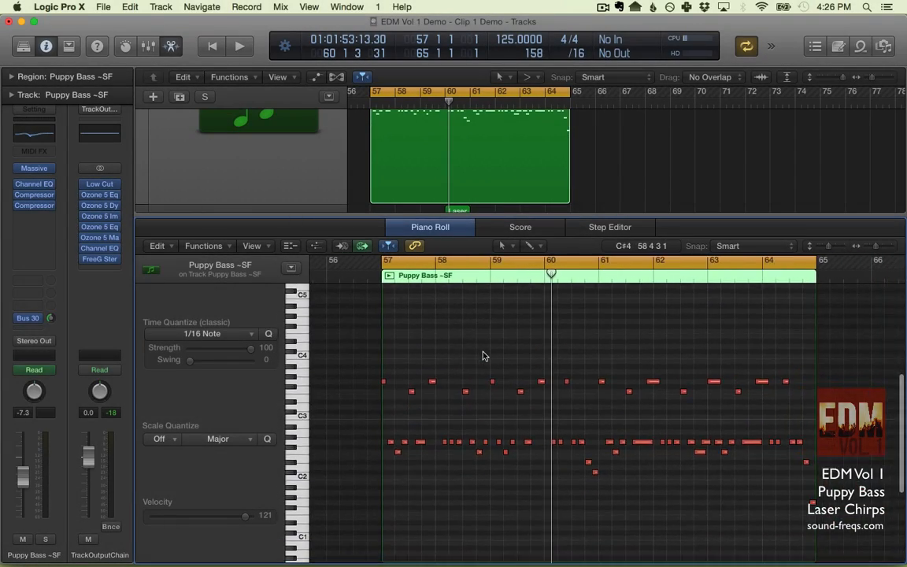
{"action": "key", "text": "super+Right"}
{"action": "key", "text": "super+Left"}
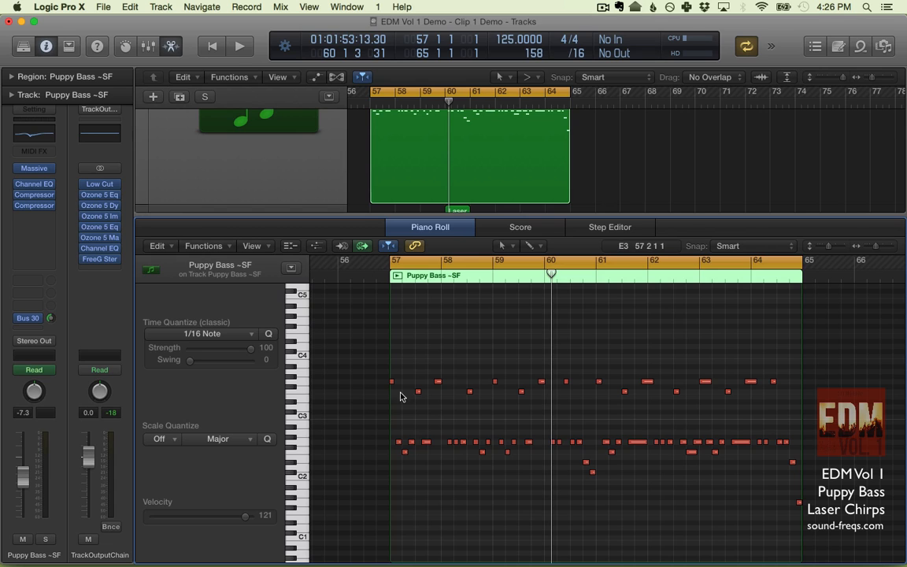
{"action": "key", "text": "space"}
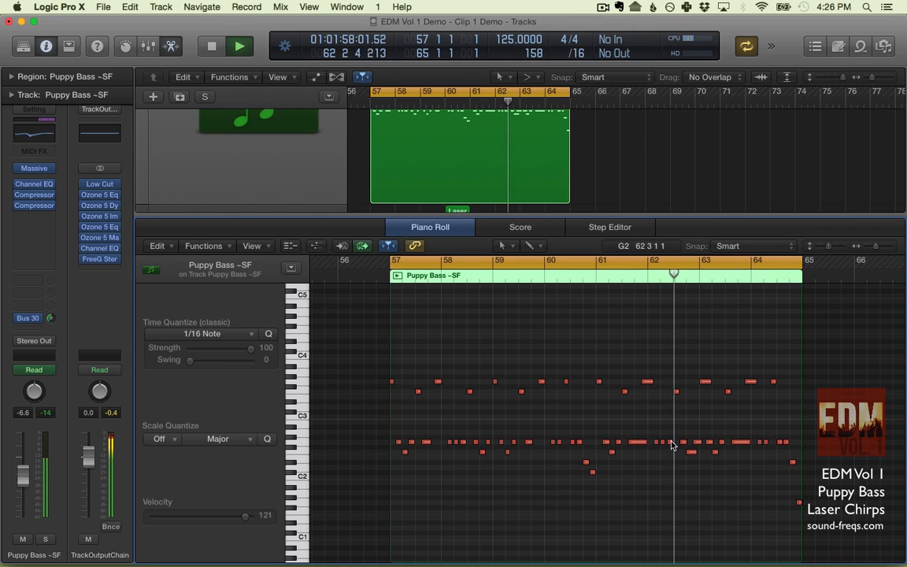
{"action": "key", "text": "super+a"}
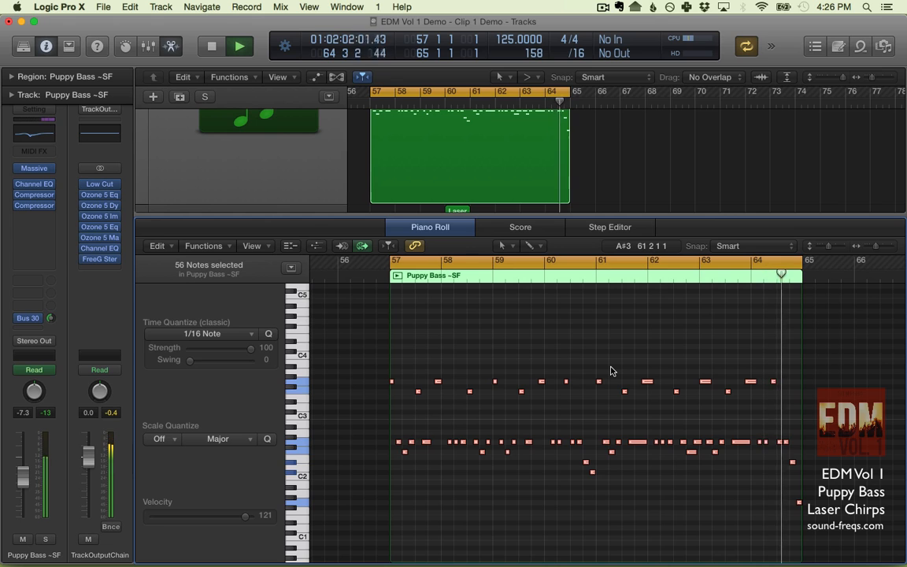
{"action": "key", "text": "space"}
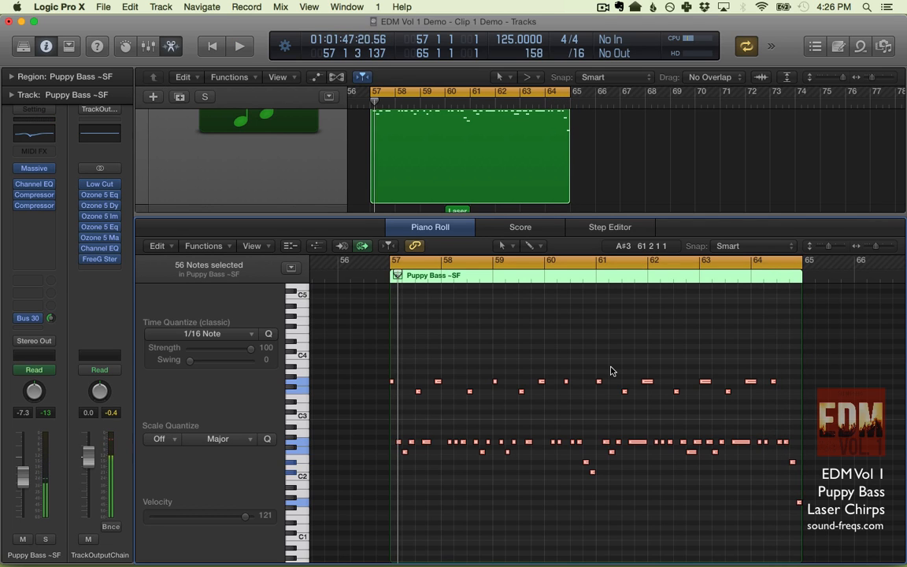
Close the Piano Roll and select the Laser Chirps track below Puppy Bass.
{"action": "key", "text": "p"}
{"action": "key", "text": "z"}
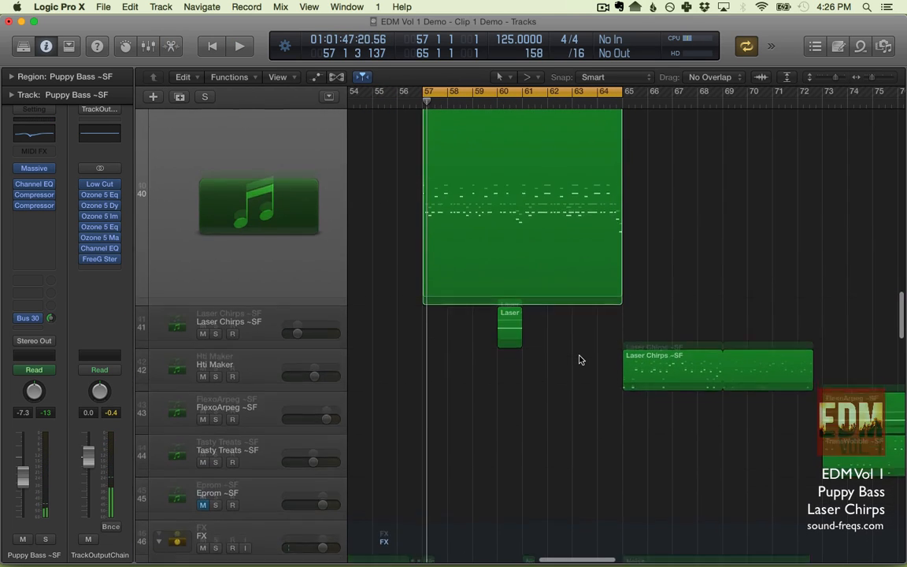
{"action": "left_click", "coordinate": [267, 344]}
{"action": "scroll", "coordinate": [451, 318], "scroll_direction": "up", "scroll_amount": 3}
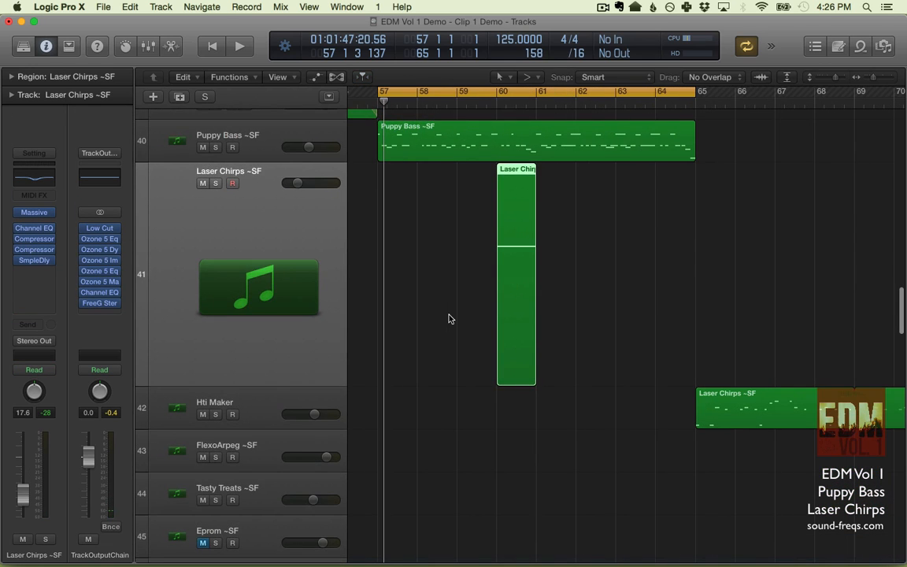
Set the cycle range to bar 60, over the first Laser Chirps region.
{"action": "scroll", "coordinate": [449, 318], "scroll_direction": "up", "scroll_amount": 3}
{"action": "left_click_drag", "start_coordinate": [503, 91], "coordinate": [544, 94]}
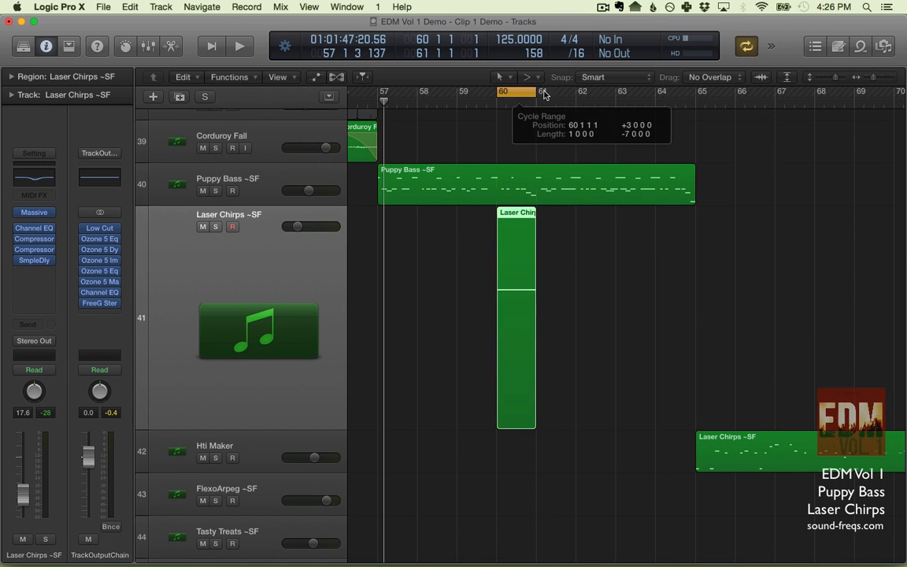
{"action": "left_click", "coordinate": [454, 241]}
{"action": "left_click", "coordinate": [280, 285]}
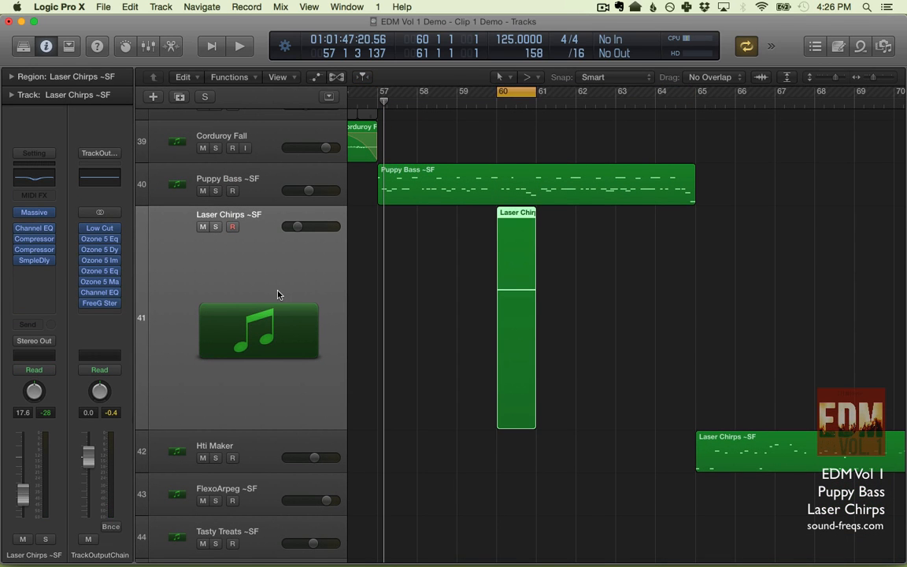
Solo the Laser Chirps track and play it with the cycle range extended to bar 62.
{"action": "key", "text": "s"}
{"action": "key", "text": "space"}
{"action": "left_click_drag", "start_coordinate": [536, 91], "coordinate": [581, 91]}
{"action": "key", "text": "space"}
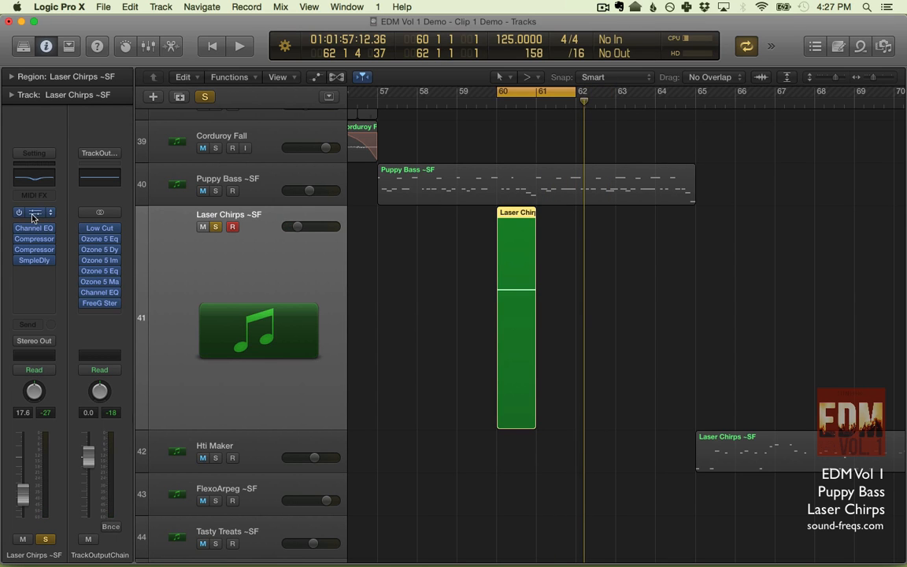
{"action": "key", "text": "a"}
{"action": "left_click", "coordinate": [259, 242]}
{"action": "left_click", "coordinate": [188, 336]}
{"action": "key", "text": "a"}
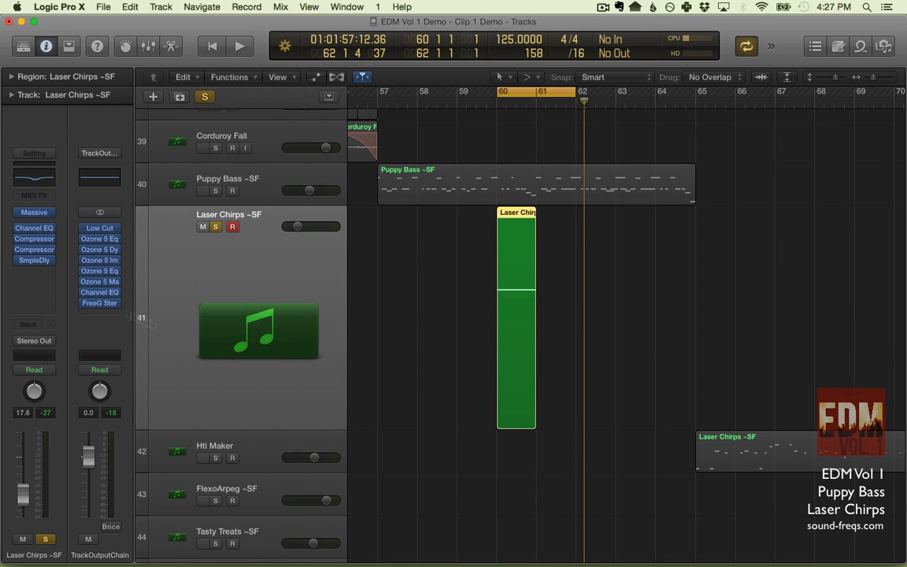
Open Massive on the Laser Chirps channel and raise its Mix macro while the cycle plays.
{"action": "left_click", "coordinate": [34, 211]}
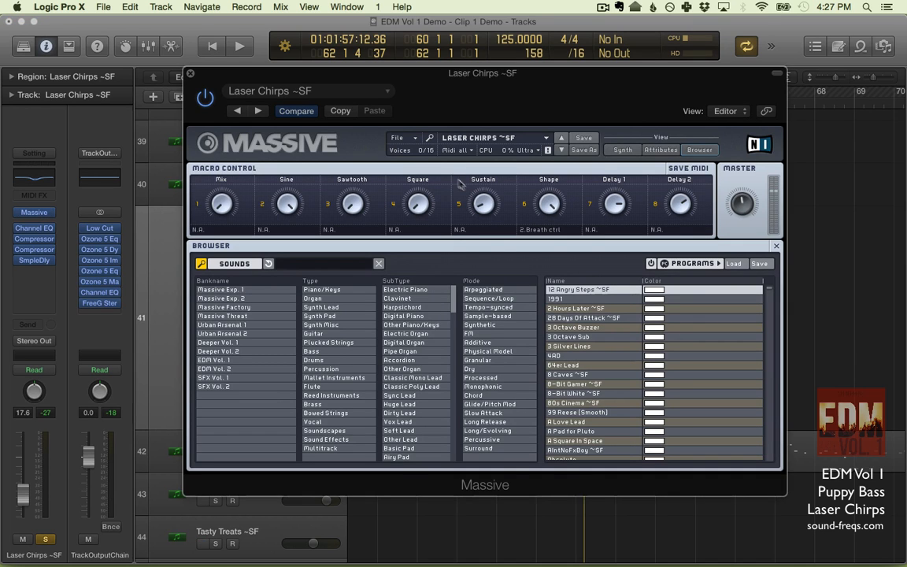
{"action": "key", "text": "space"}
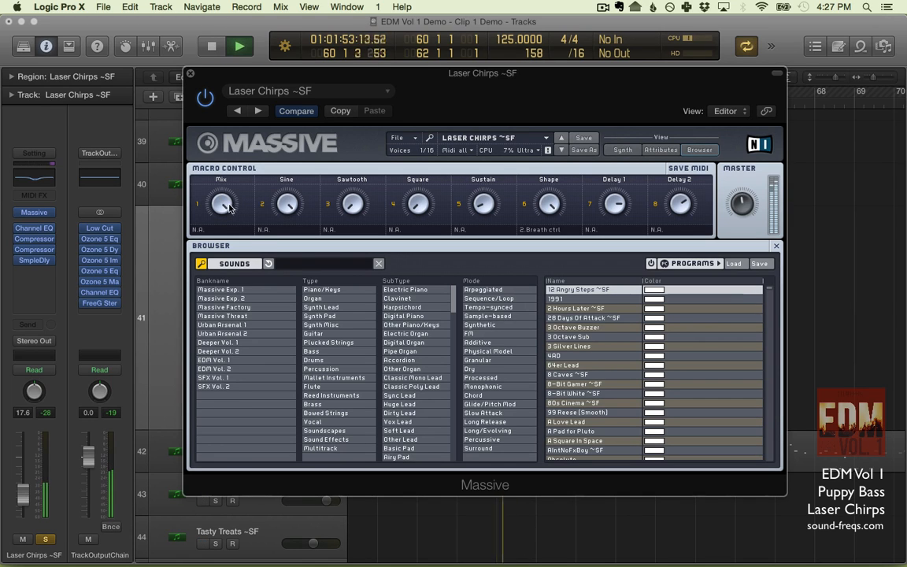
{"action": "key", "text": "space"}
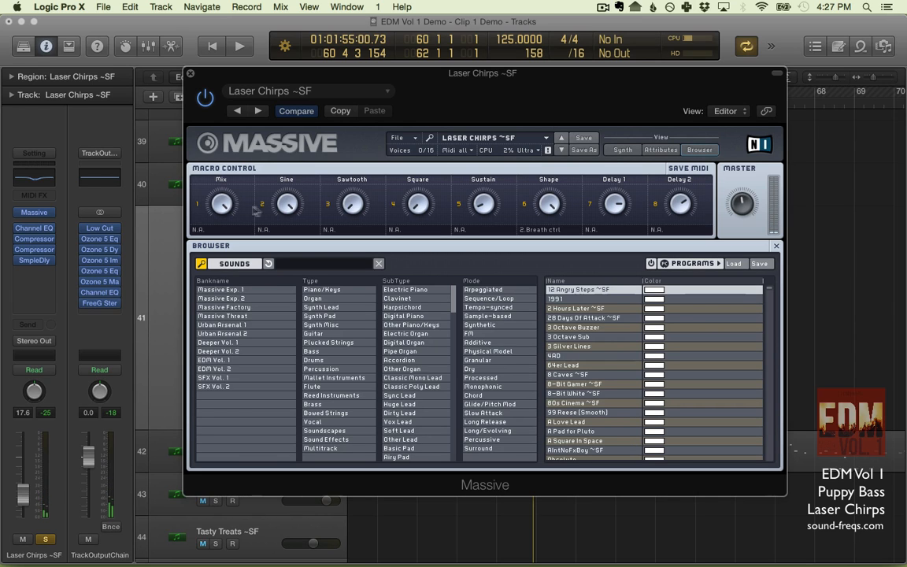
Play the Laser Chirps cycle while raising Massive's Sawtooth, Square and Sustain macros and adjusting Shape, Delay 1 and Delay 2.
{"action": "key", "text": "space"}
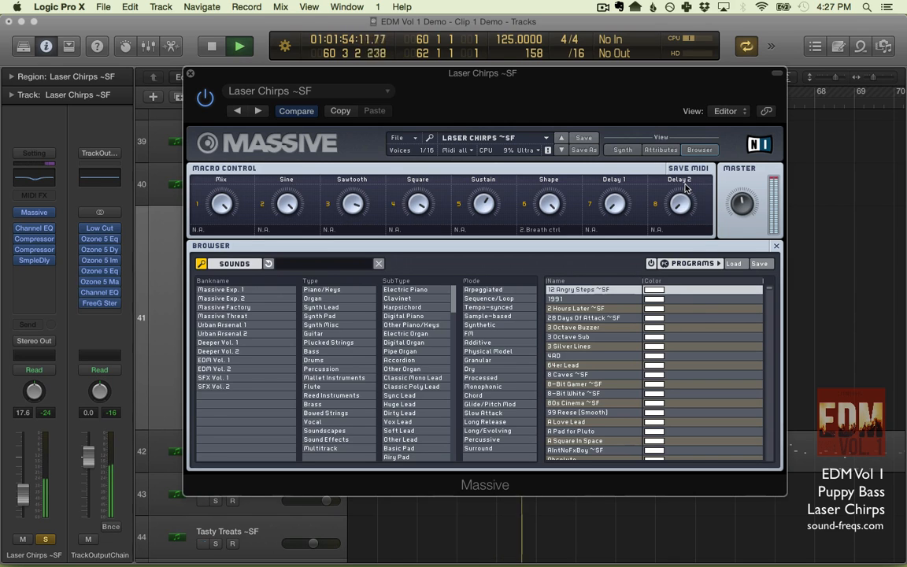
{"action": "key", "text": "space"}
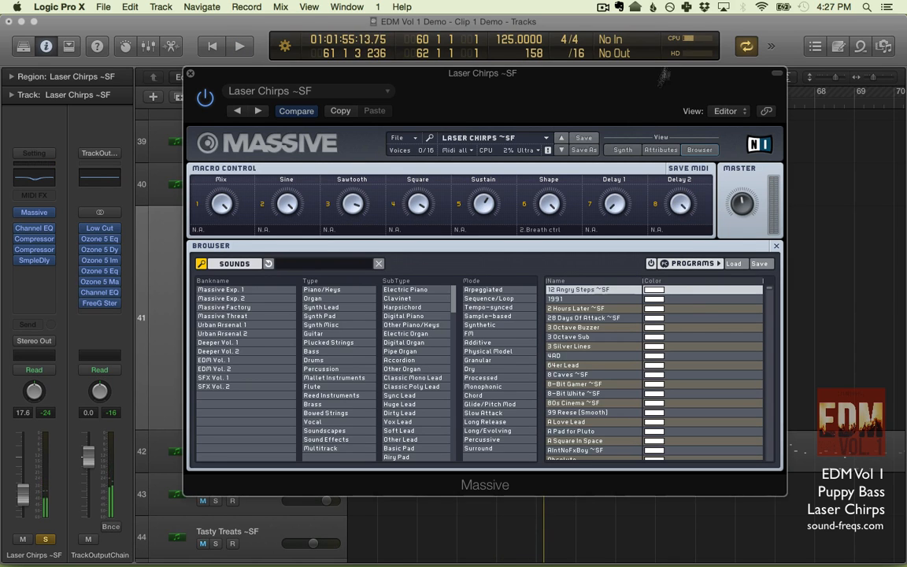
{"action": "key", "text": "space"}
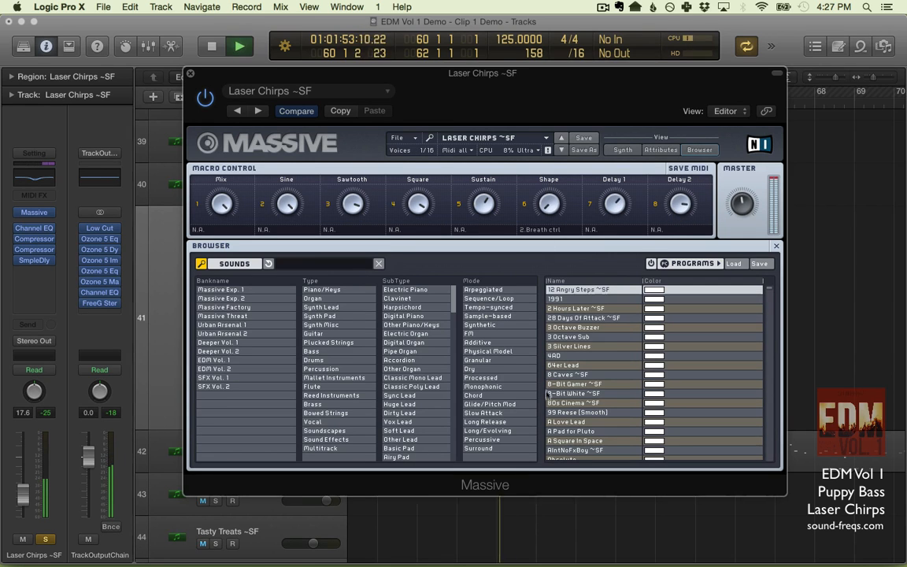
Replay the cycle with the Mix, Sawtooth, Square and Sustain macros turned down and Shape partway up, and close Massive.
{"action": "key", "text": "space"}
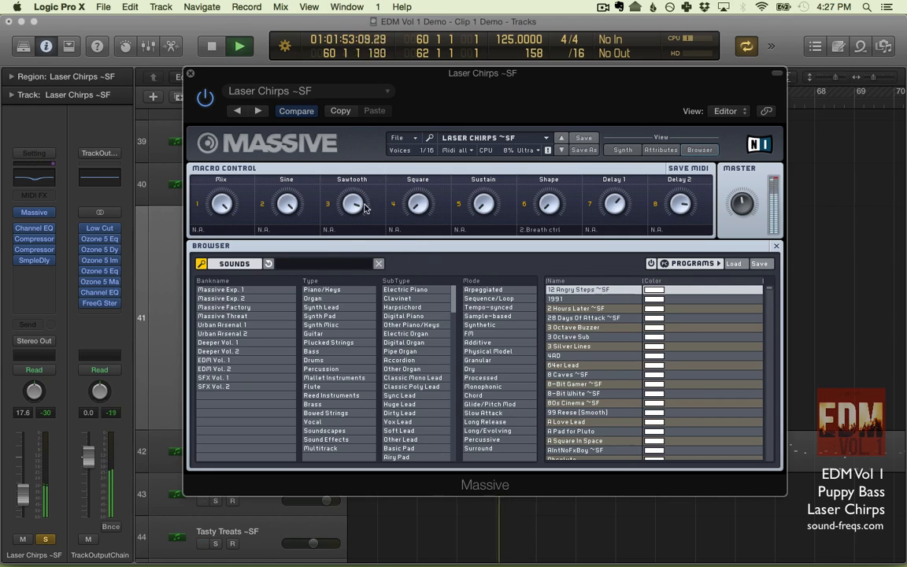
{"action": "key", "text": "space"}
{"action": "key", "text": "space"}
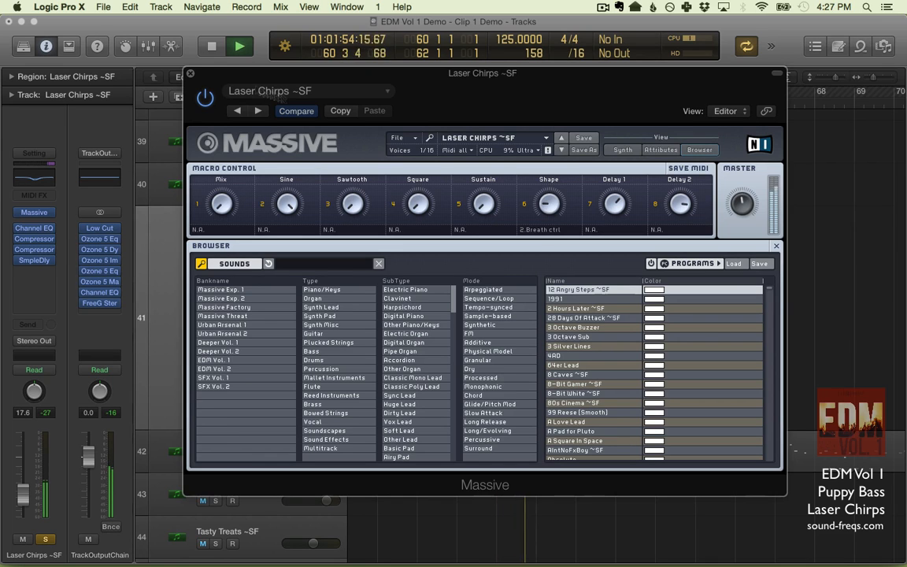
{"action": "key", "text": "space"}
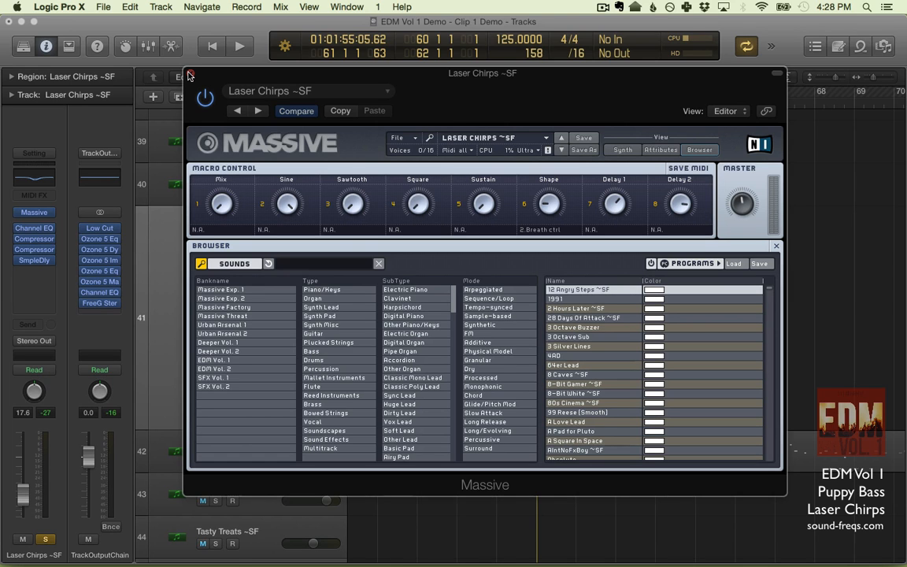
{"action": "left_click", "coordinate": [190, 74]}
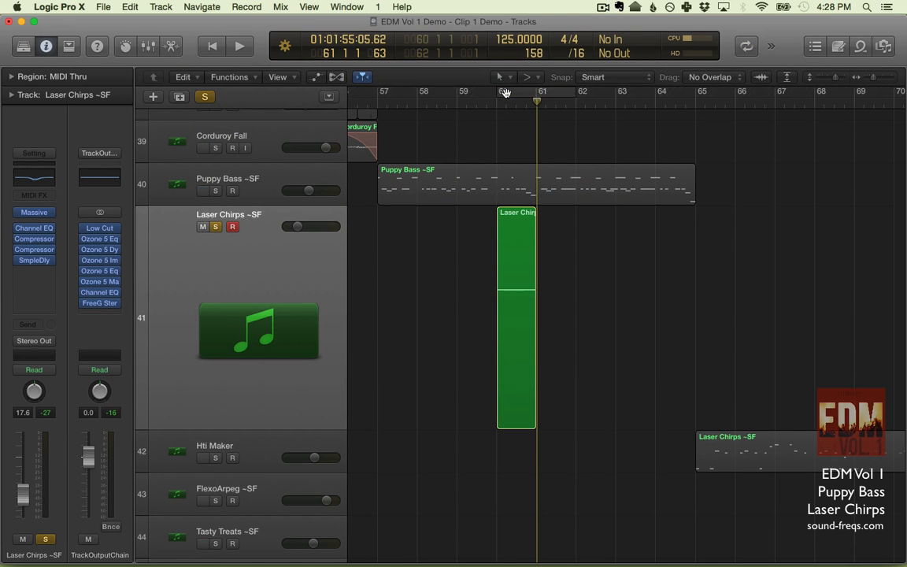
Solo Puppy Bass together with Laser Chirps, play both, and set the cycle range from bar 57 to bar 65.
{"action": "left_click", "coordinate": [215, 192]}
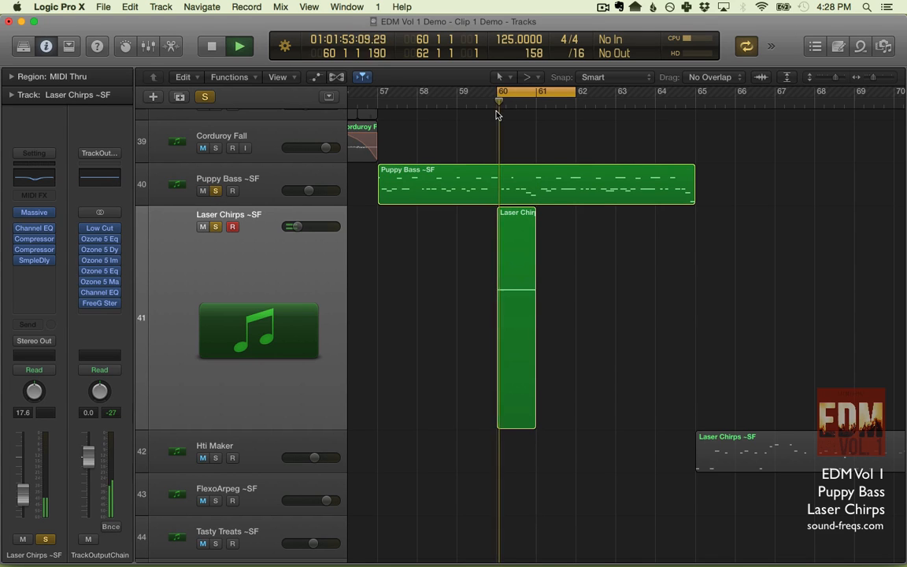
{"action": "key", "text": "space"}
{"action": "left_click", "coordinate": [547, 93]}
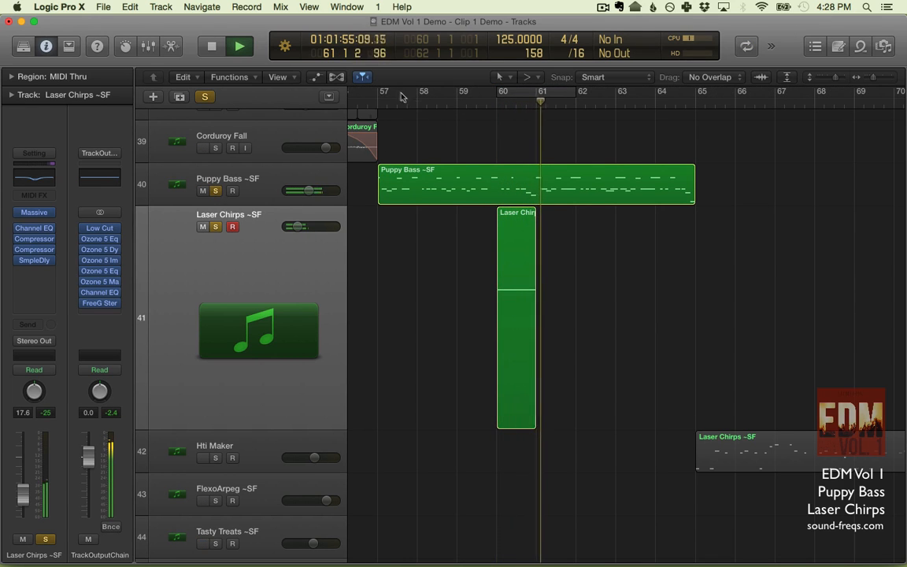
{"action": "left_click_drag", "start_coordinate": [379, 92], "coordinate": [697, 93]}
{"action": "key", "text": "space"}
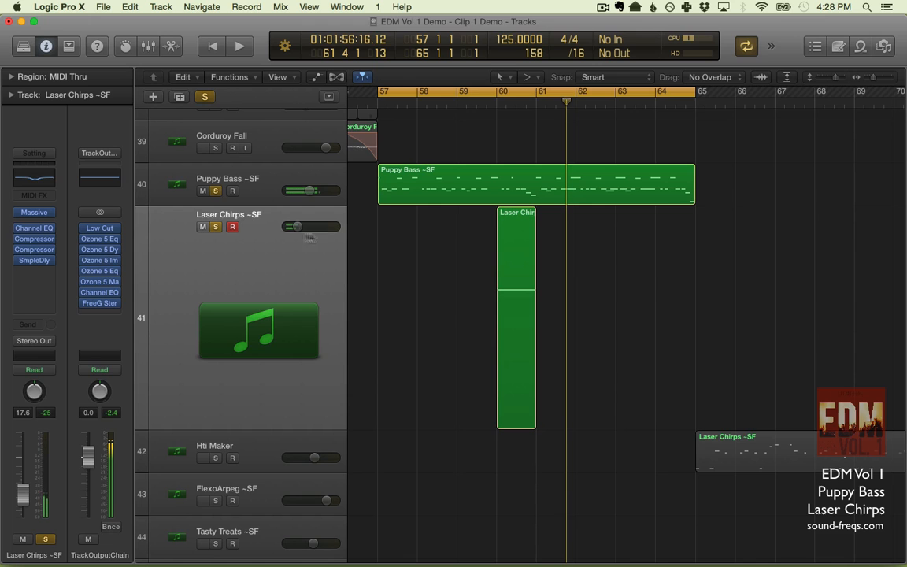
Clear the track solos and, with the Puppy Bass track selected, open the bar 60 Laser Chirps region in the Piano Roll.
{"action": "left_click", "coordinate": [216, 191]}
{"action": "left_click", "coordinate": [257, 189]}
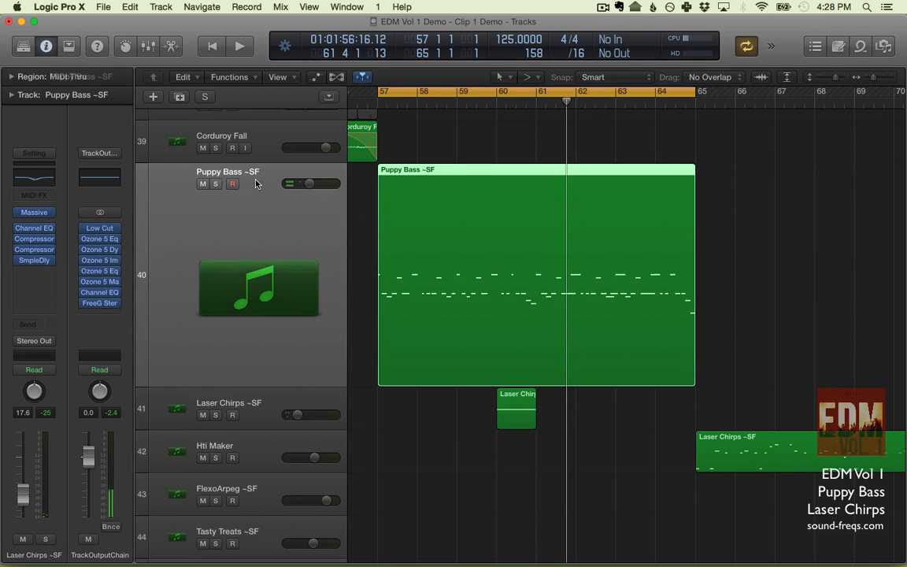
{"action": "left_click", "coordinate": [513, 418]}
{"action": "double_click", "coordinate": [514, 418]}
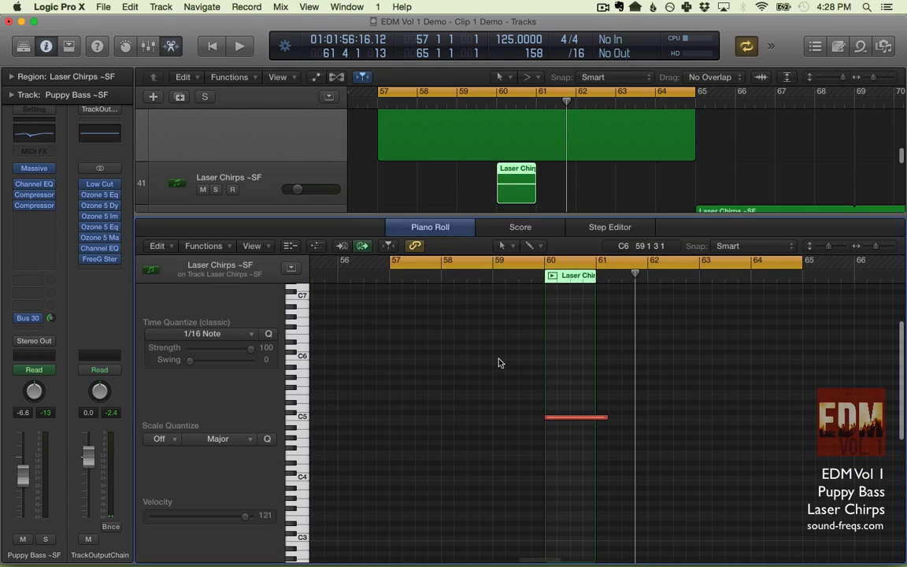
{"action": "key", "text": "e"}
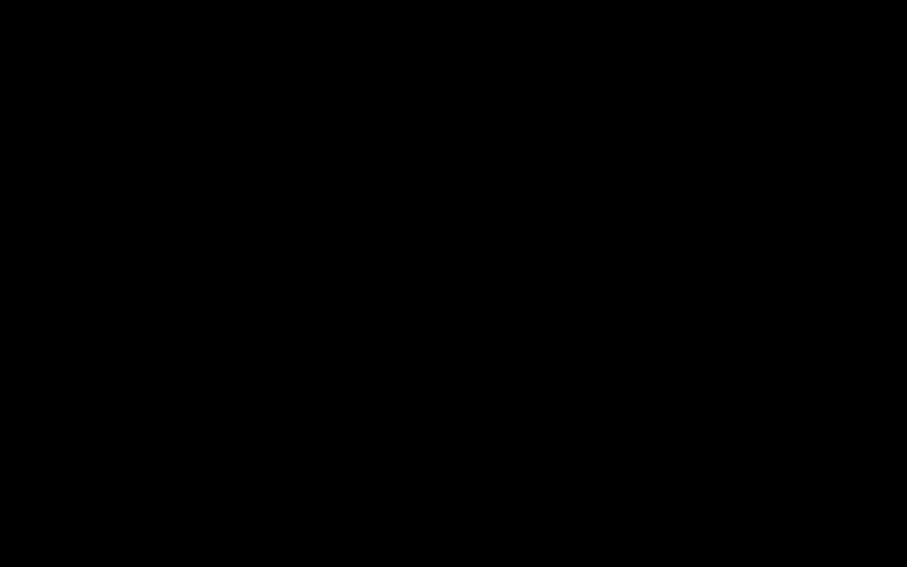